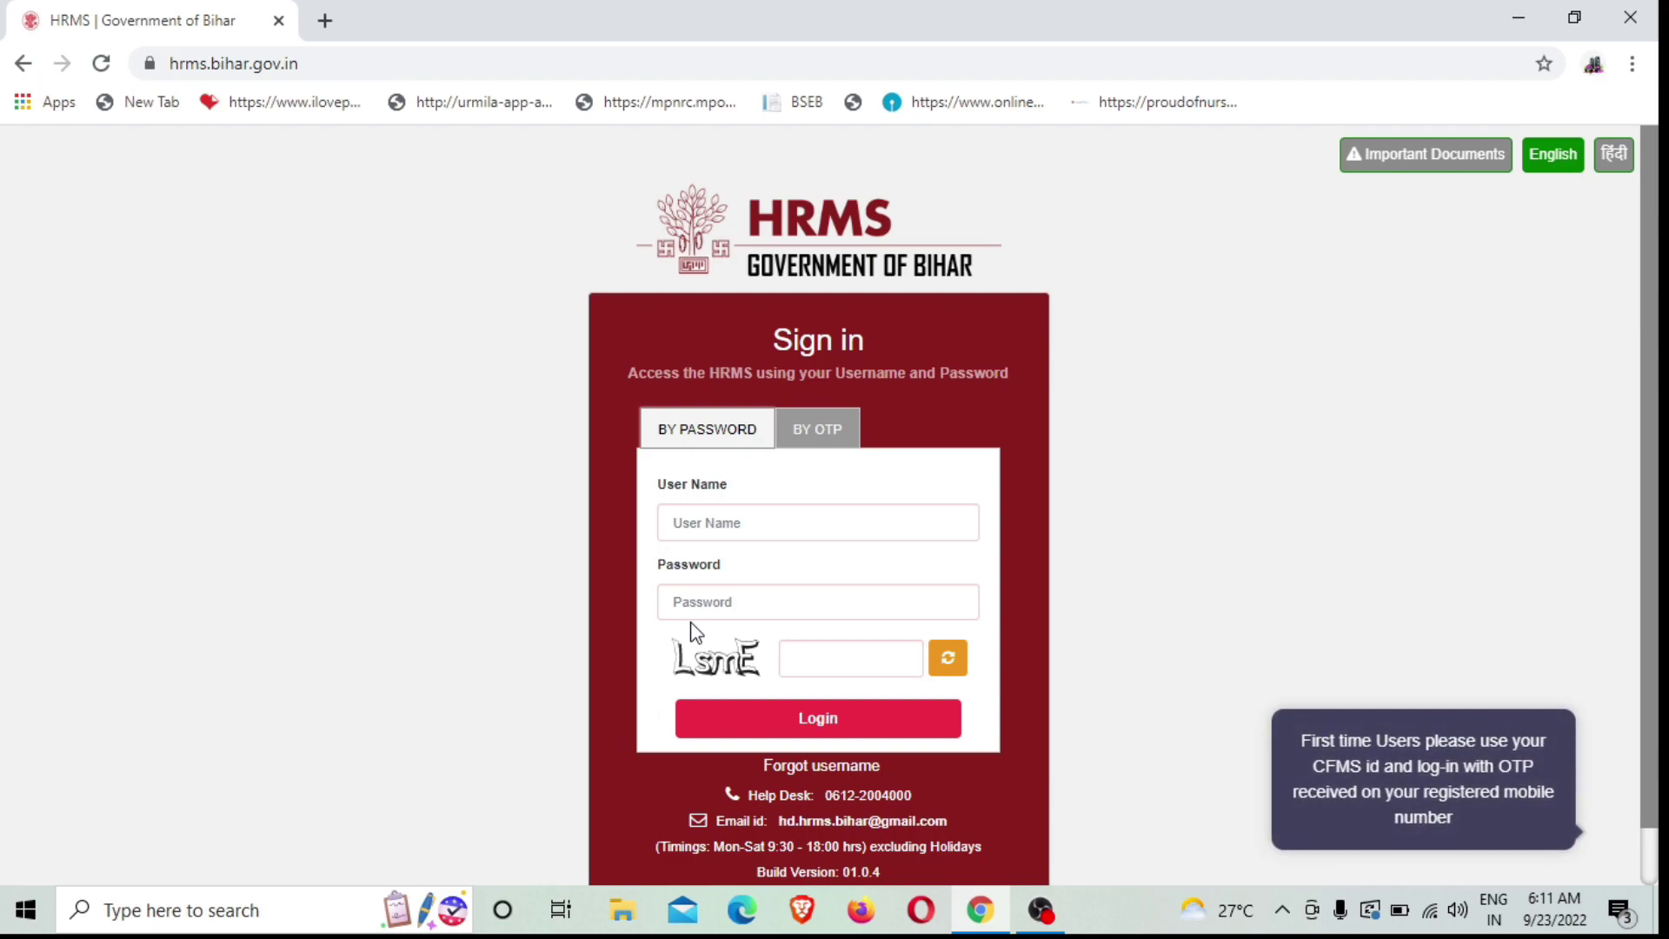
# - Sign in to HRMS Bihar with the account username, password and the displayed captcha
pyautogui.click(798, 515)
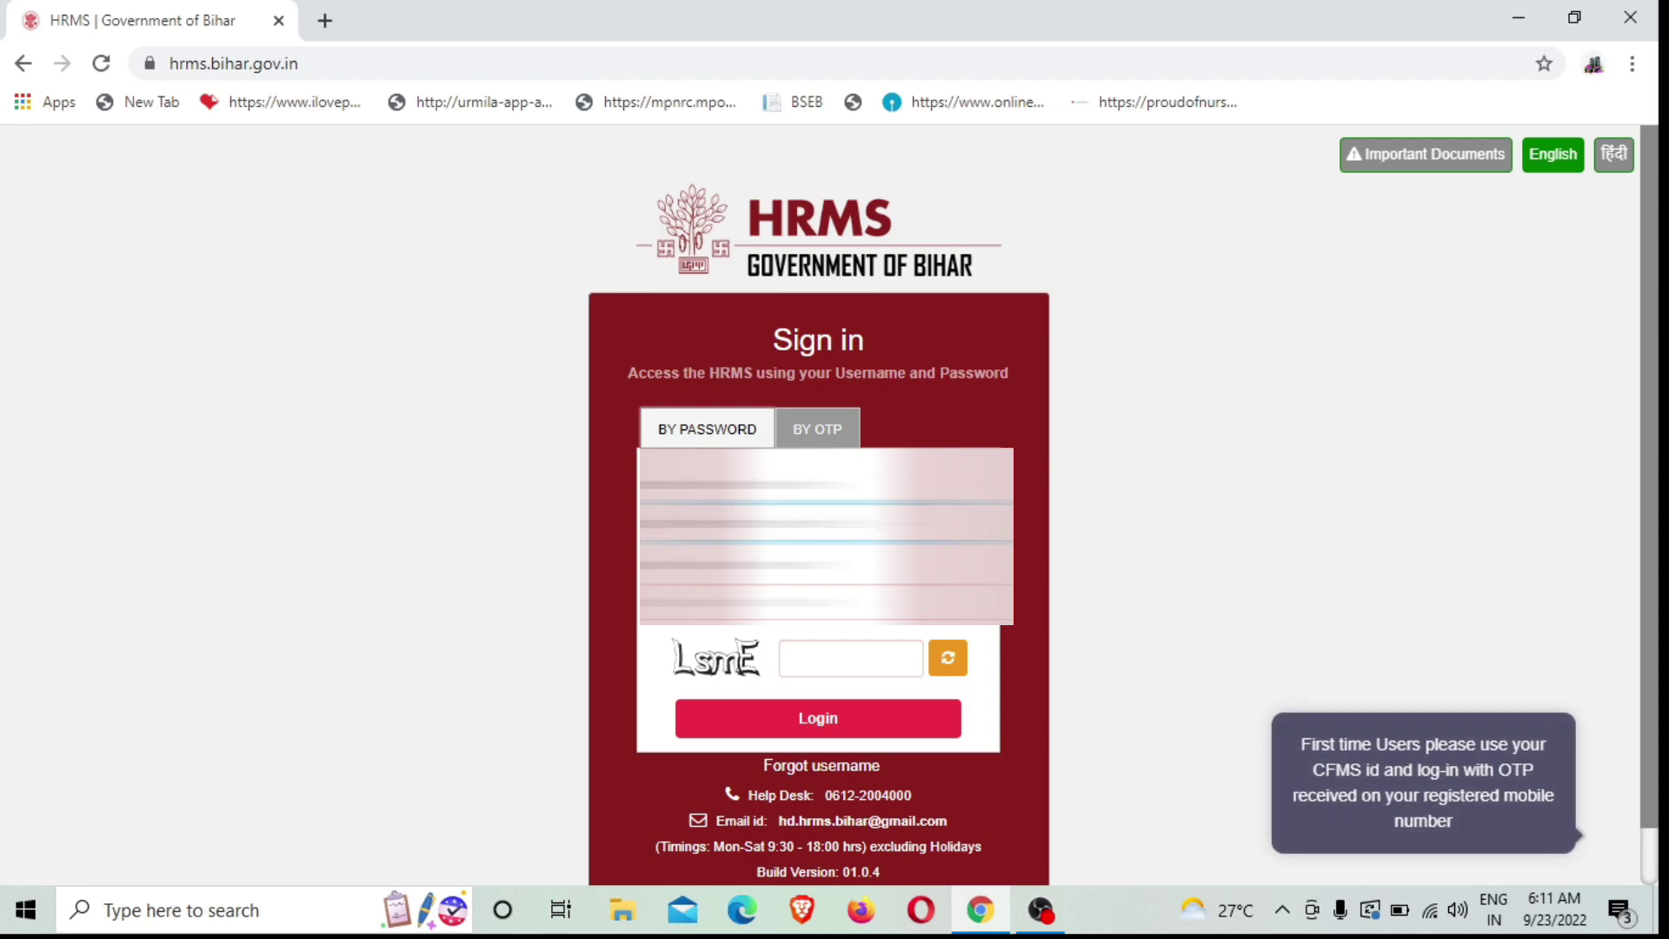
pyautogui.press('Tab')
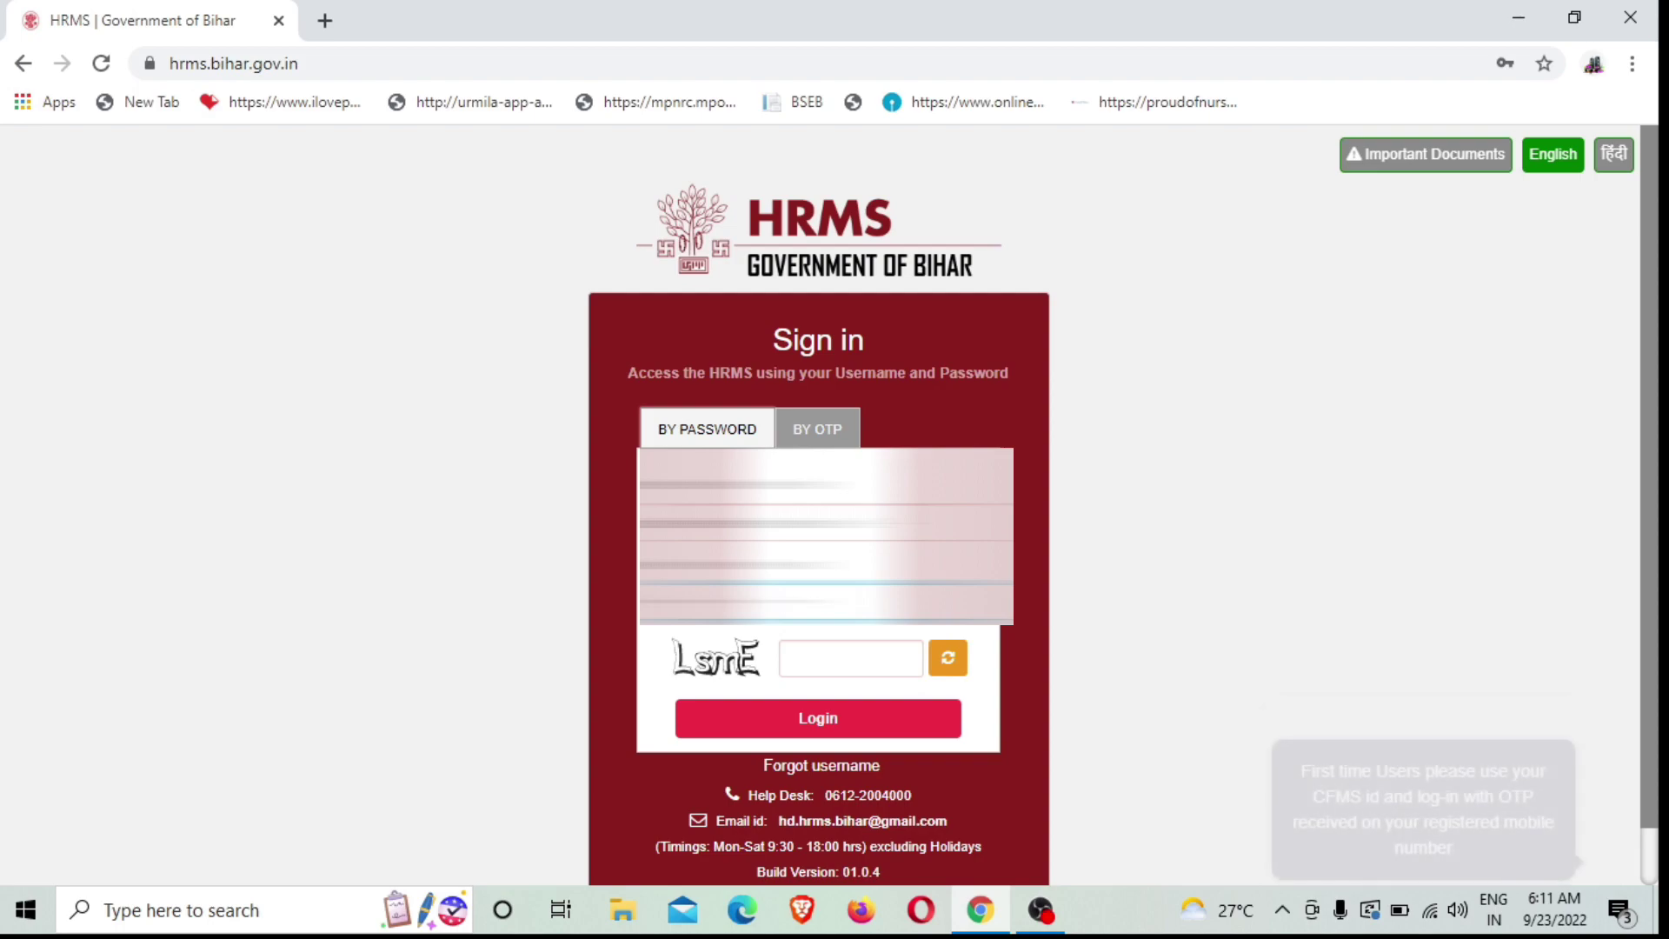
pyautogui.press('Tab')
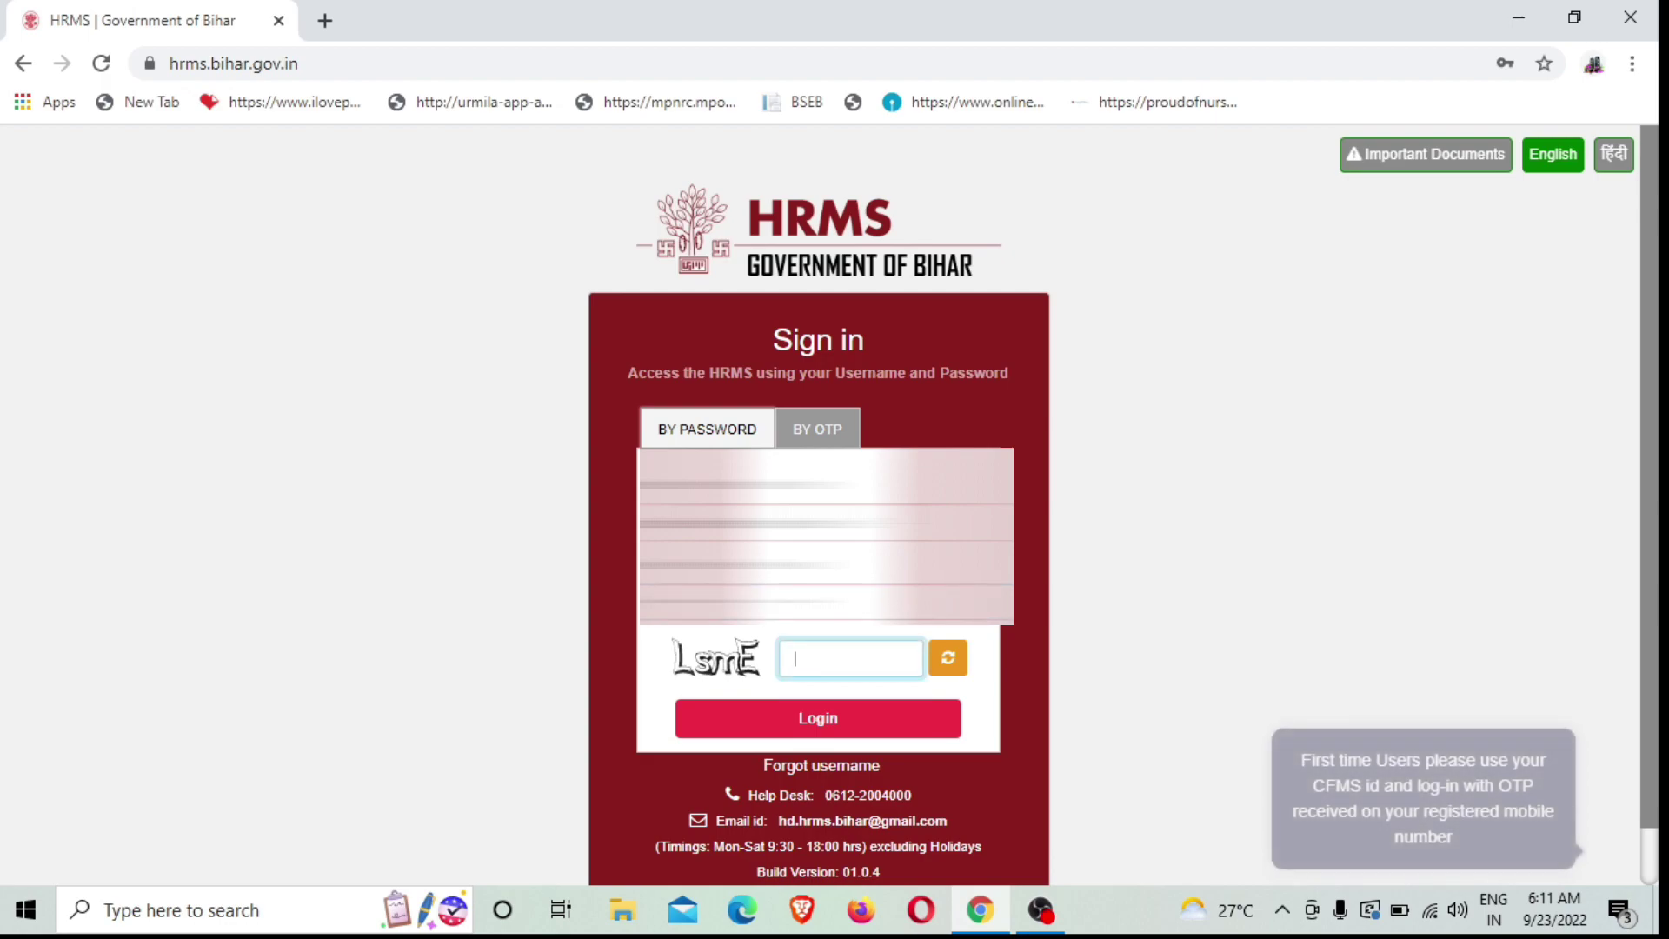
pyautogui.write('L')
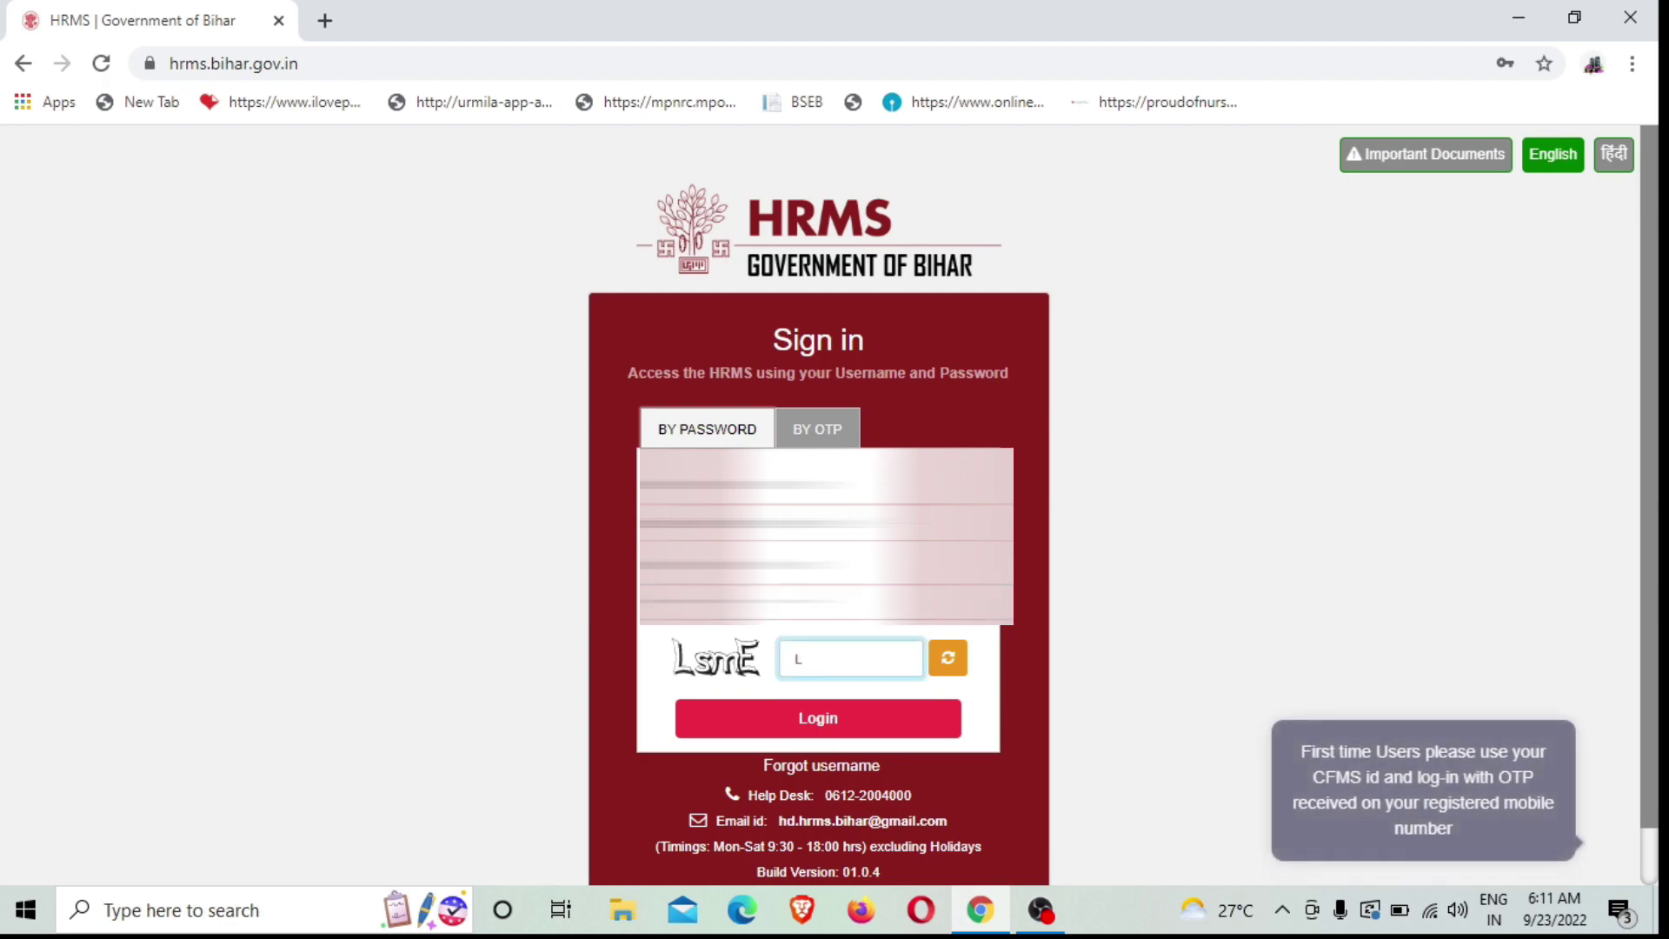
pyautogui.write('sm')
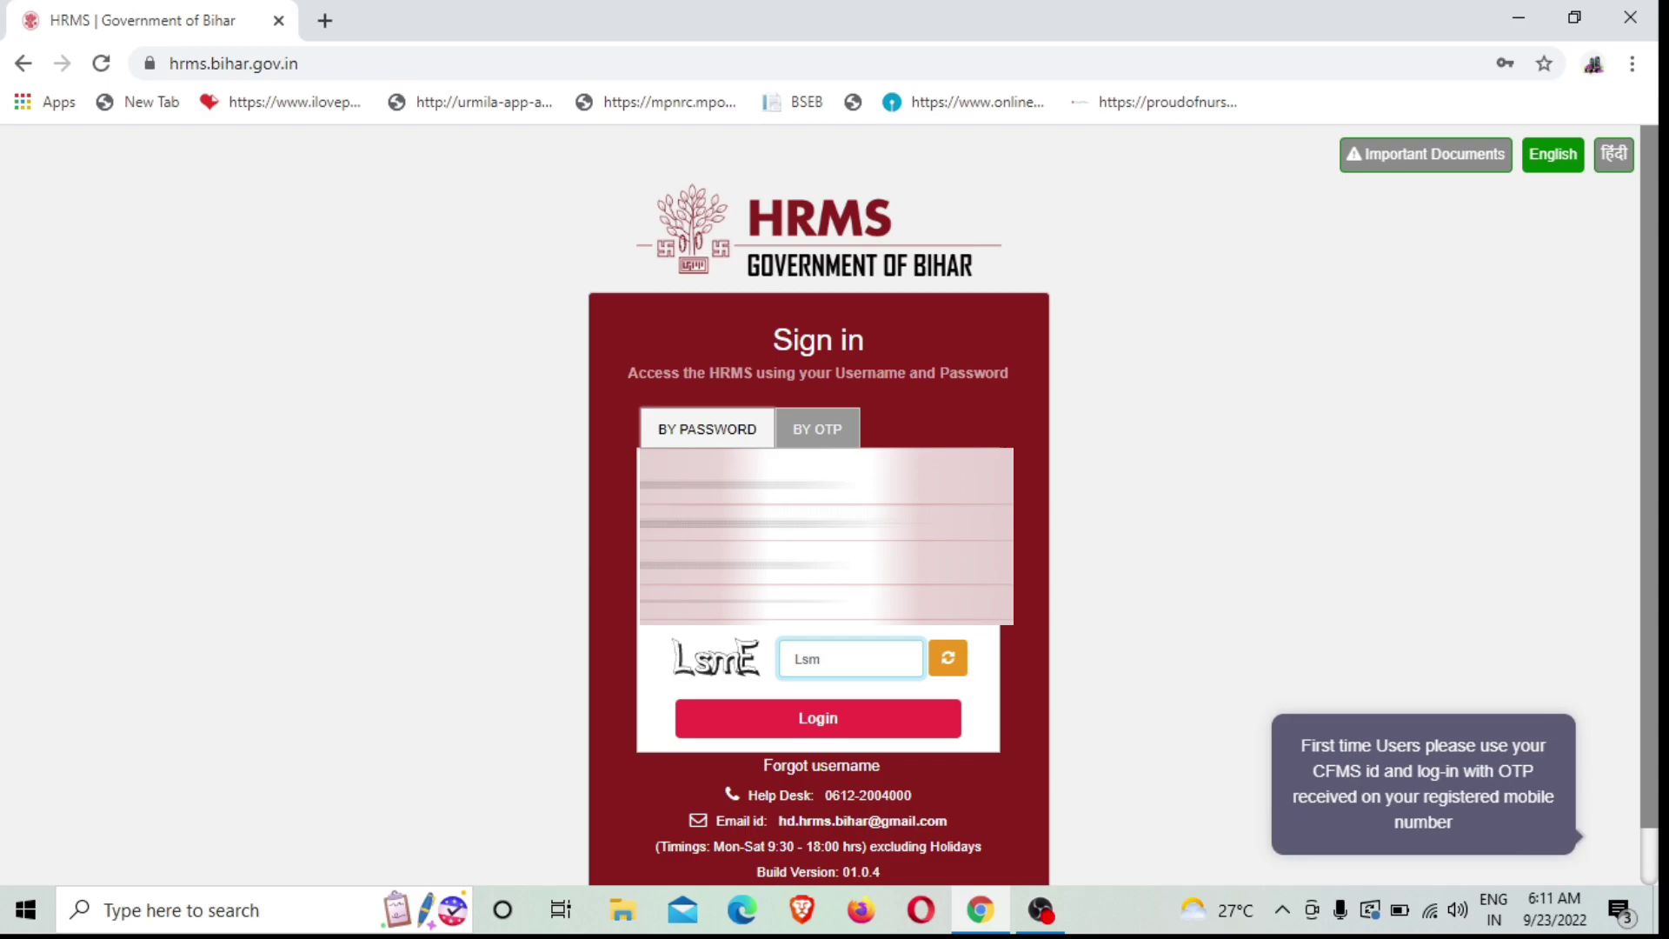
pyautogui.write('E')
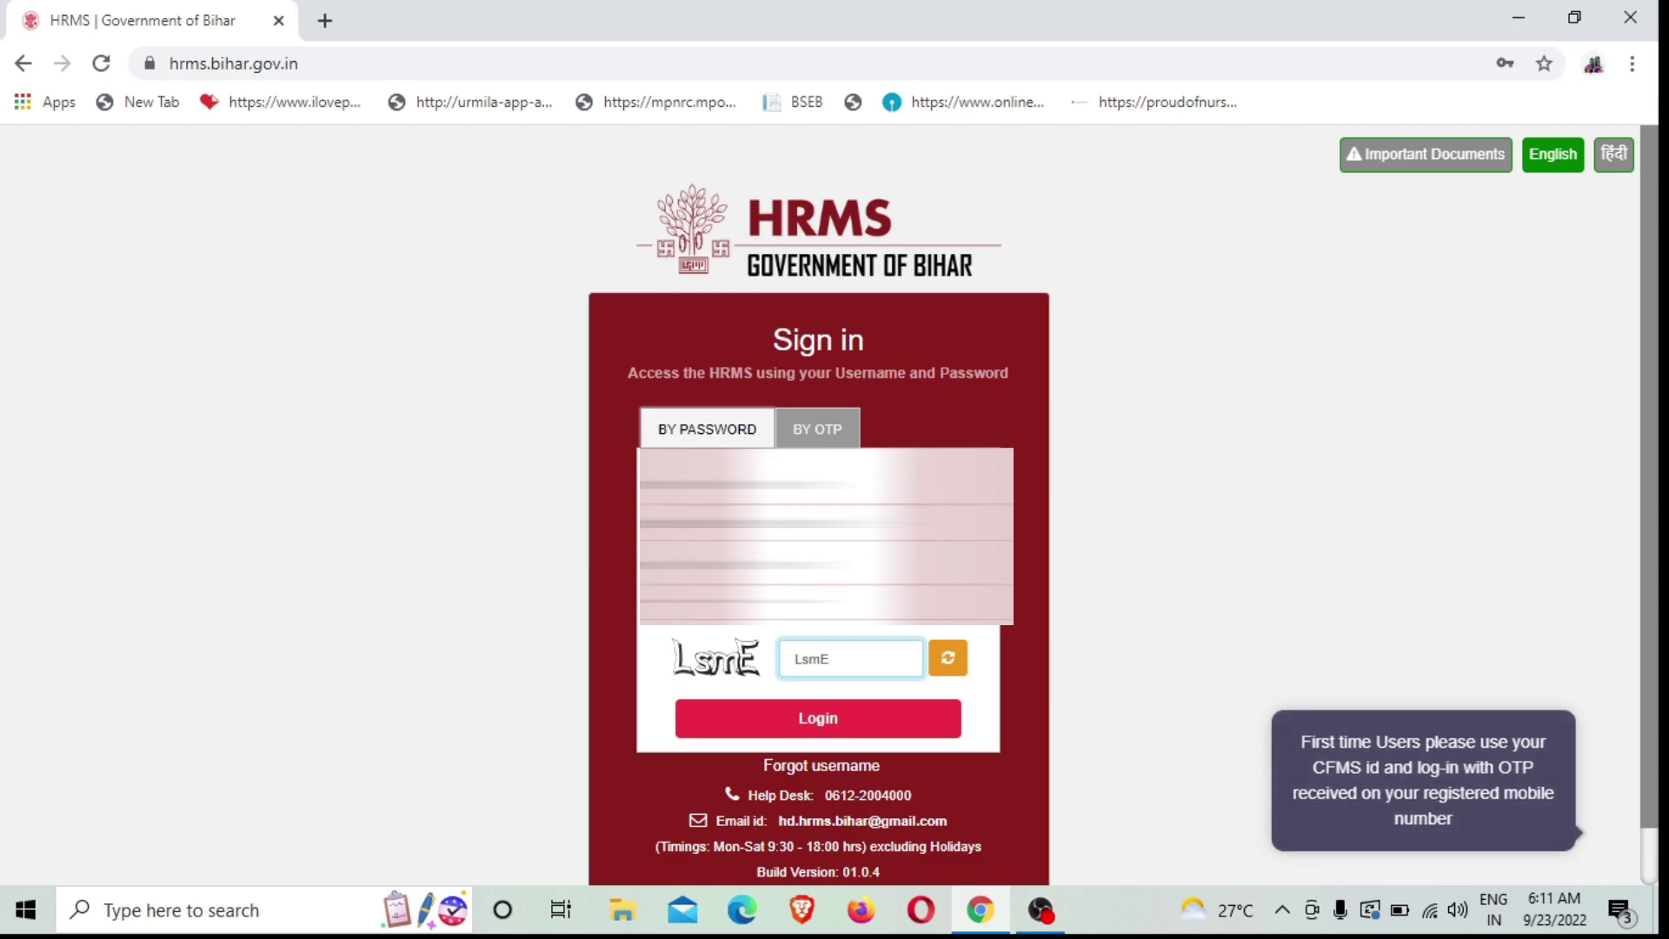
pyautogui.click(795, 714)
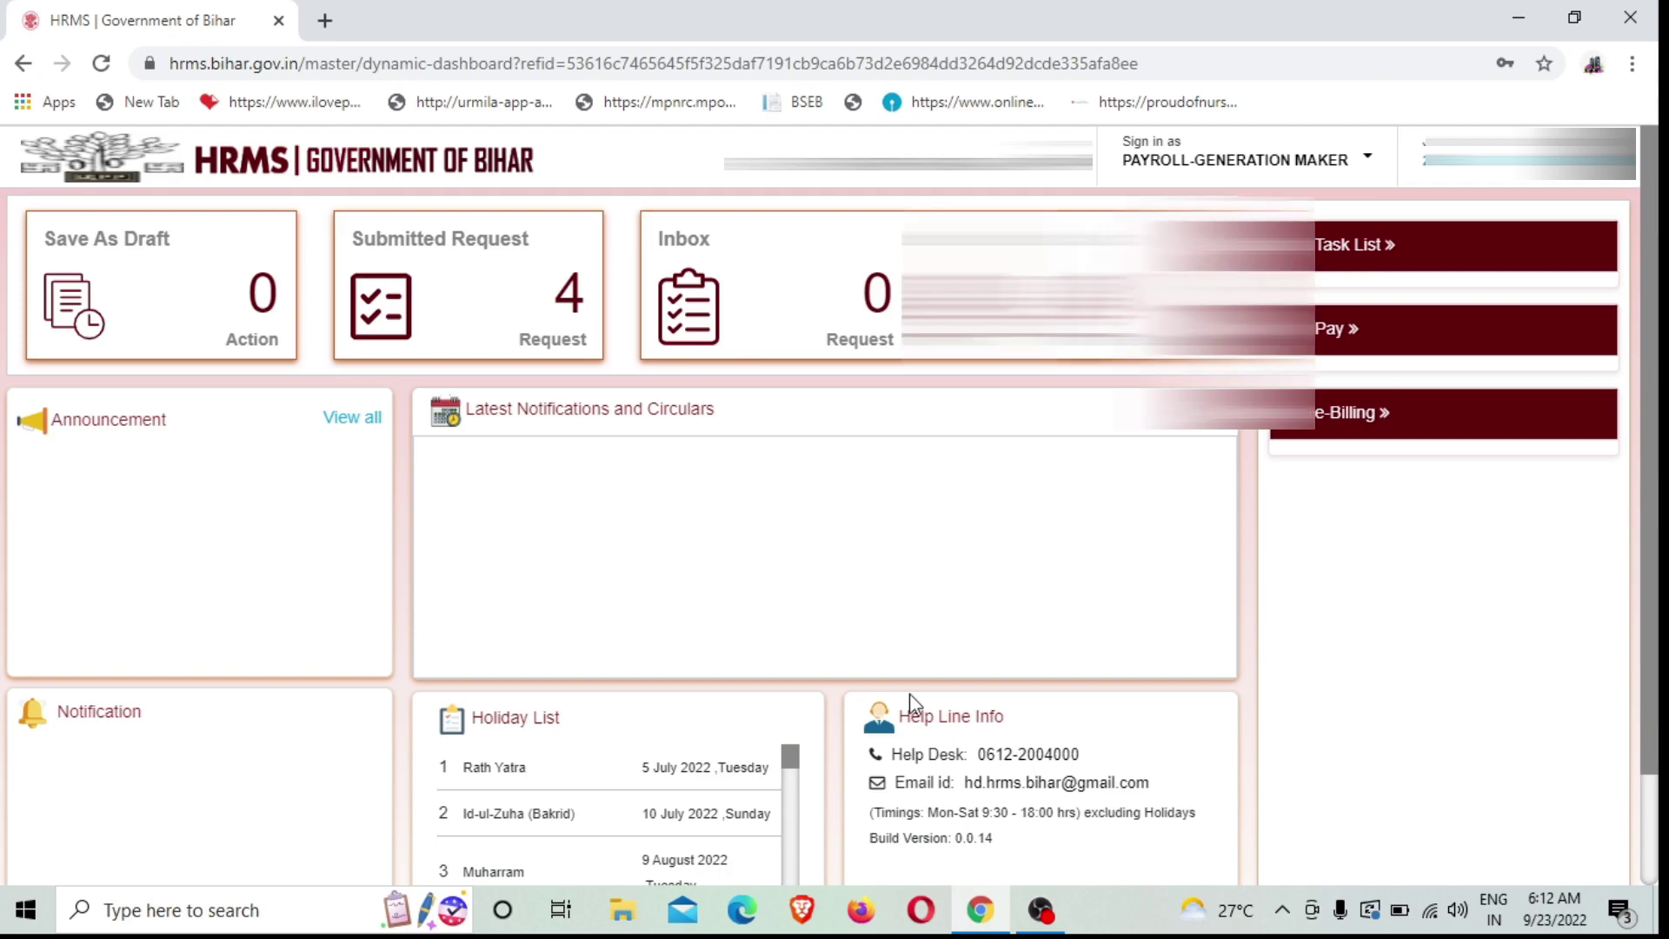
# - Switch the role to Employee Maintenance Maker and open its Lpc-in page
pyautogui.click(1307, 159)
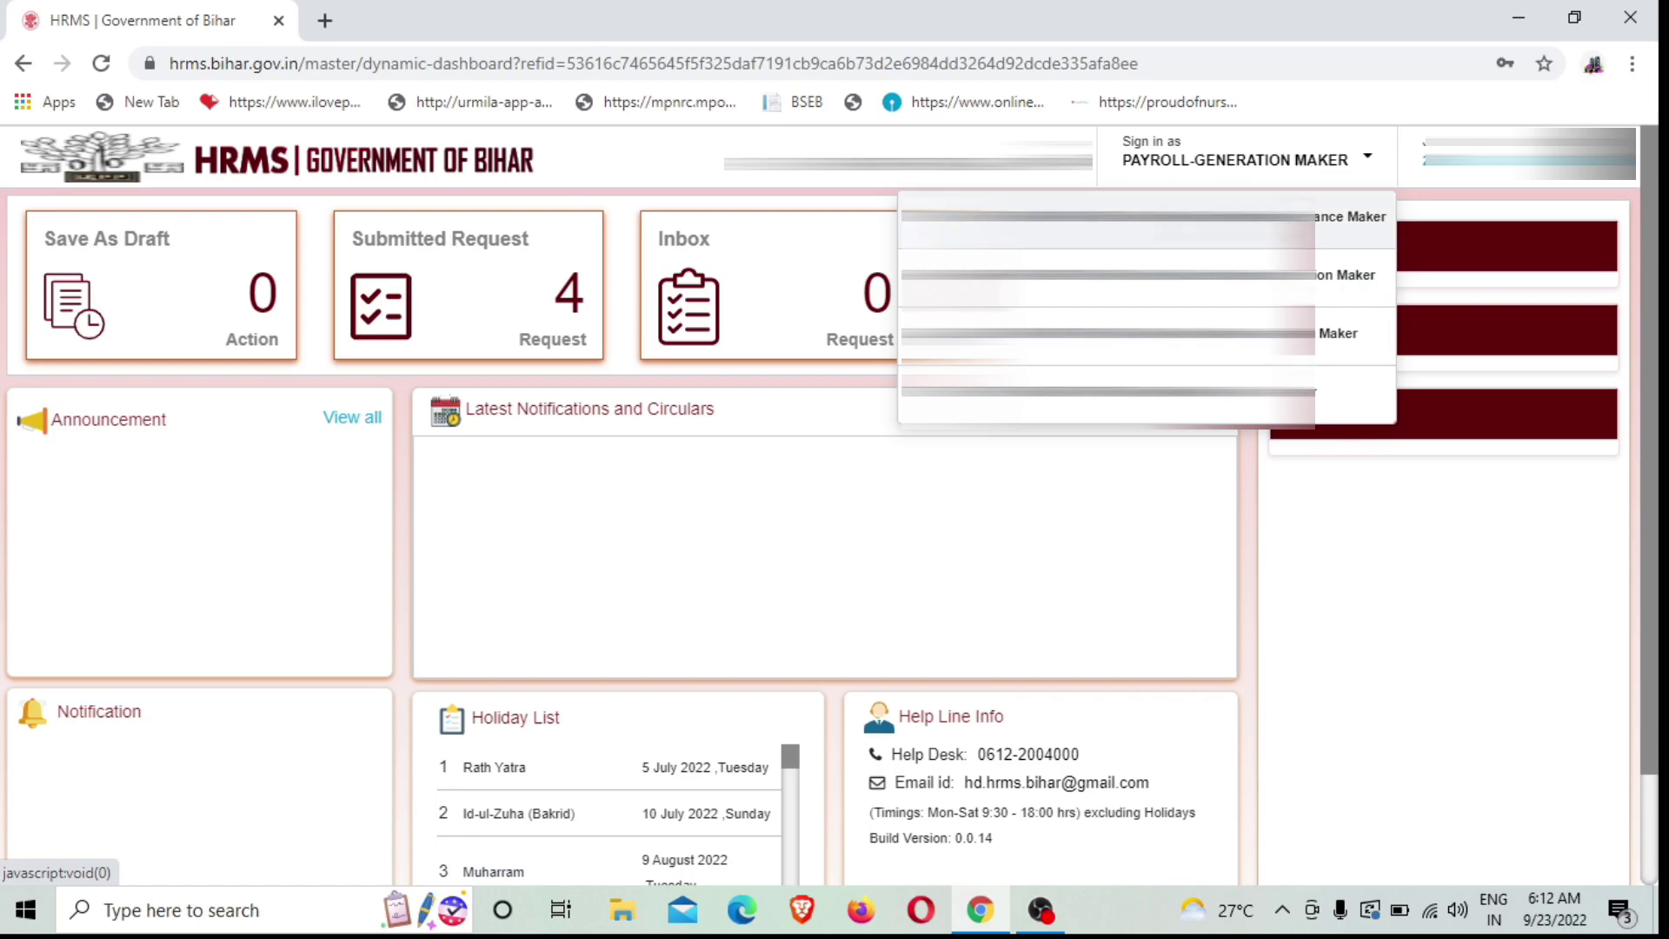
pyautogui.click(1278, 226)
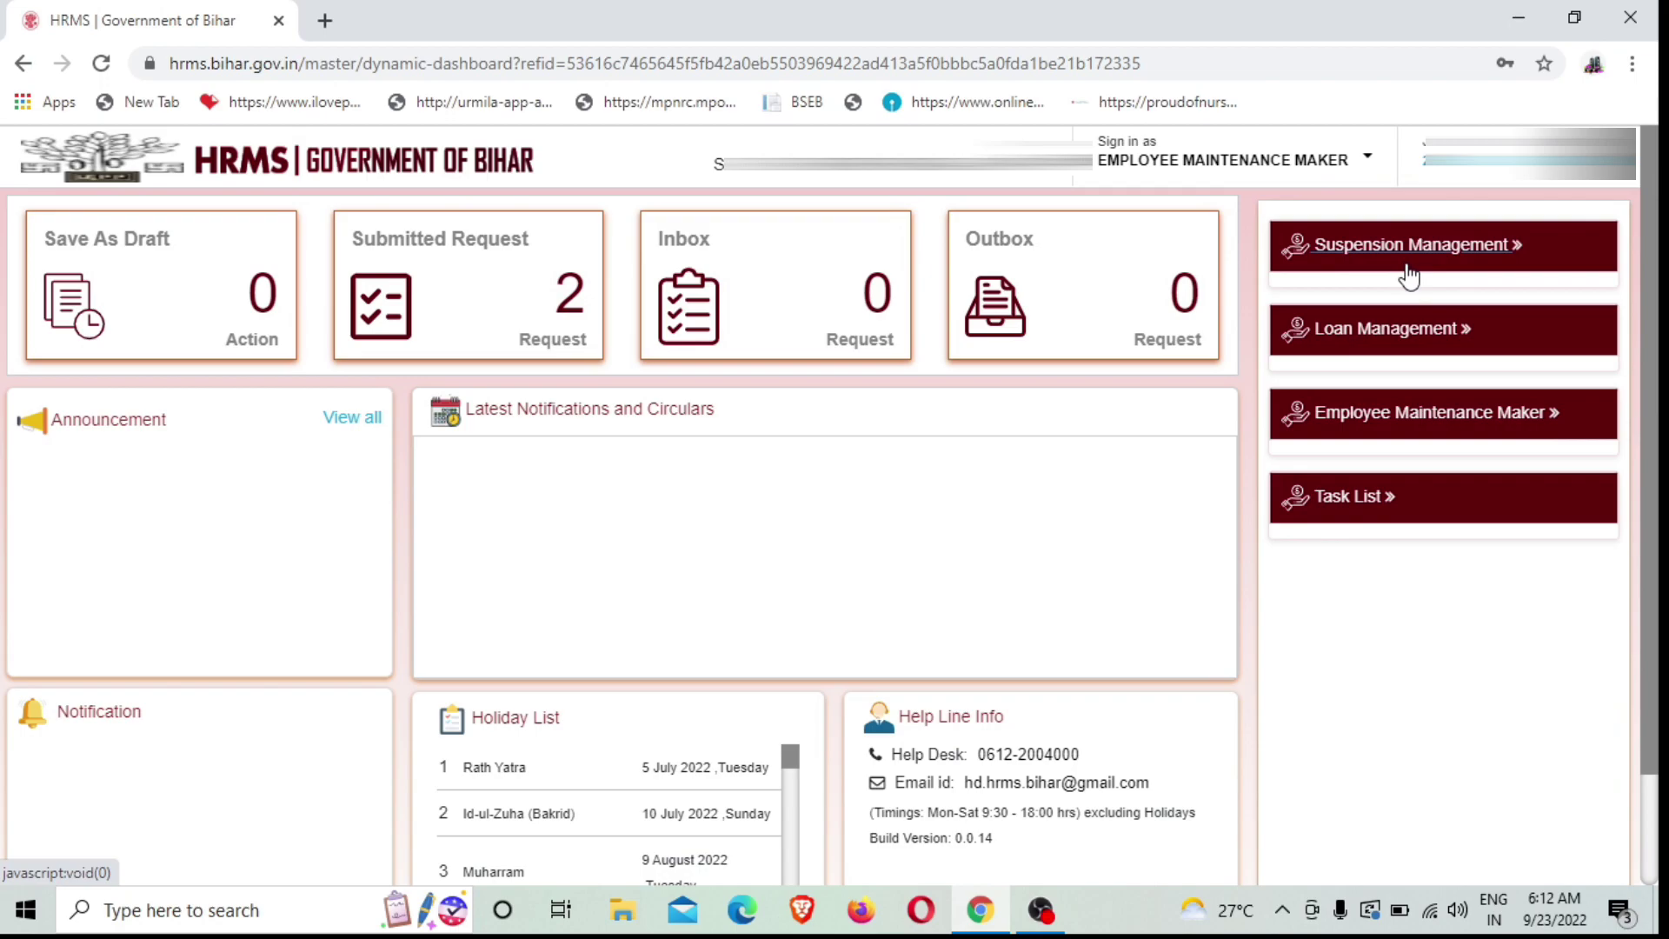
pyautogui.click(1429, 416)
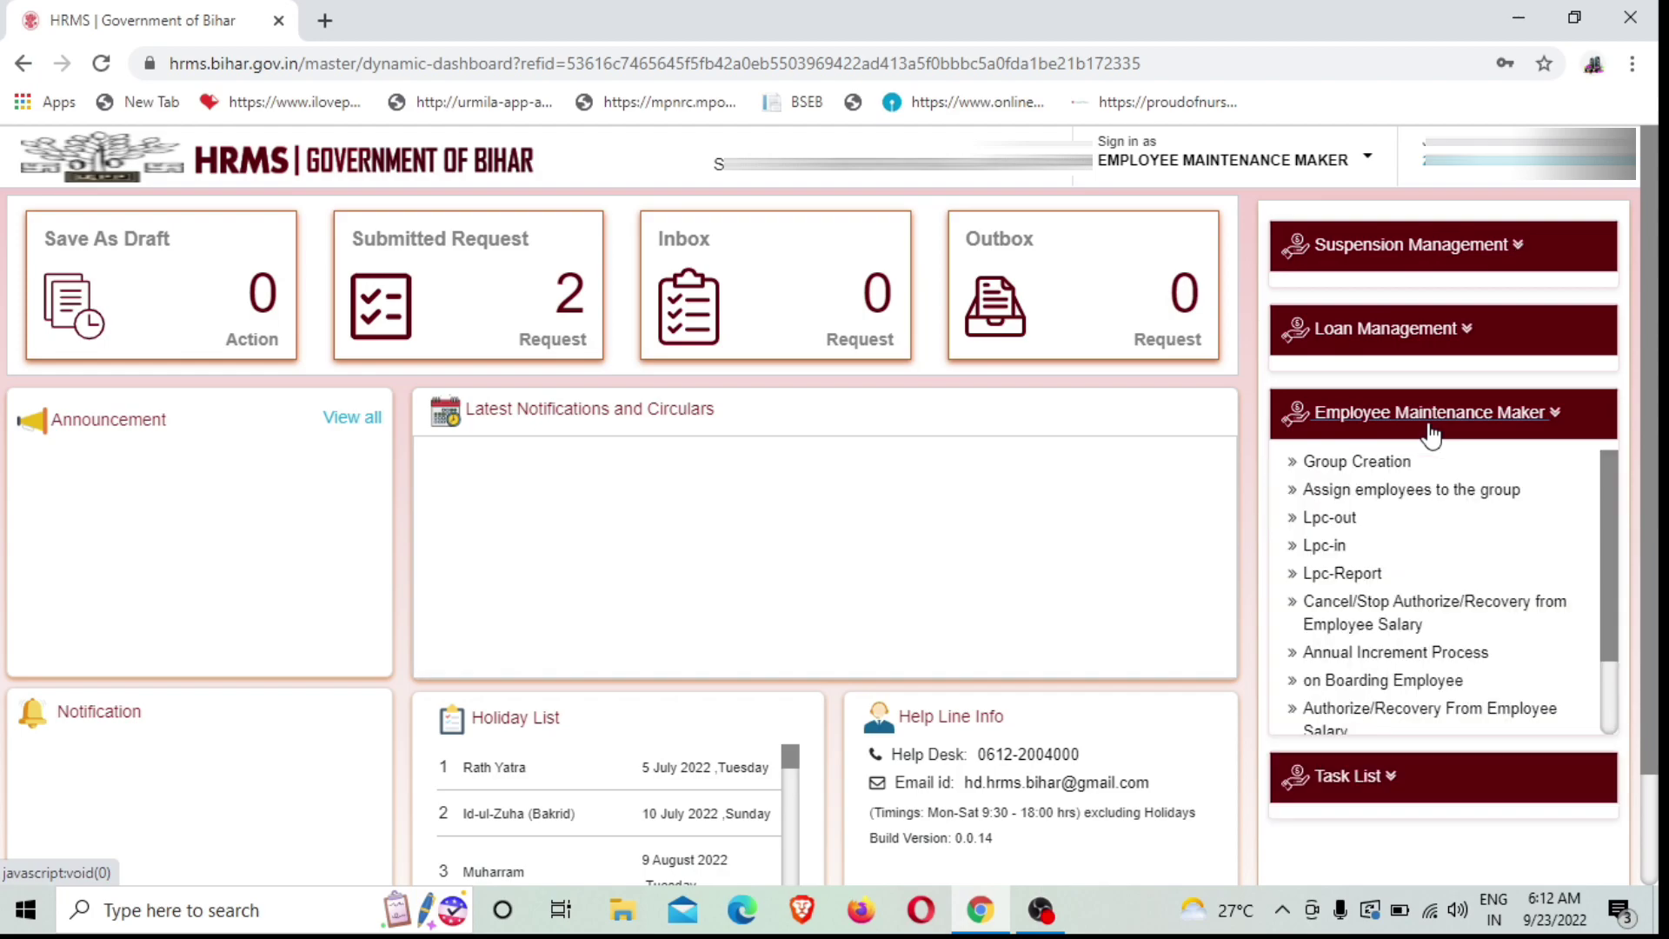
pyautogui.click(1324, 546)
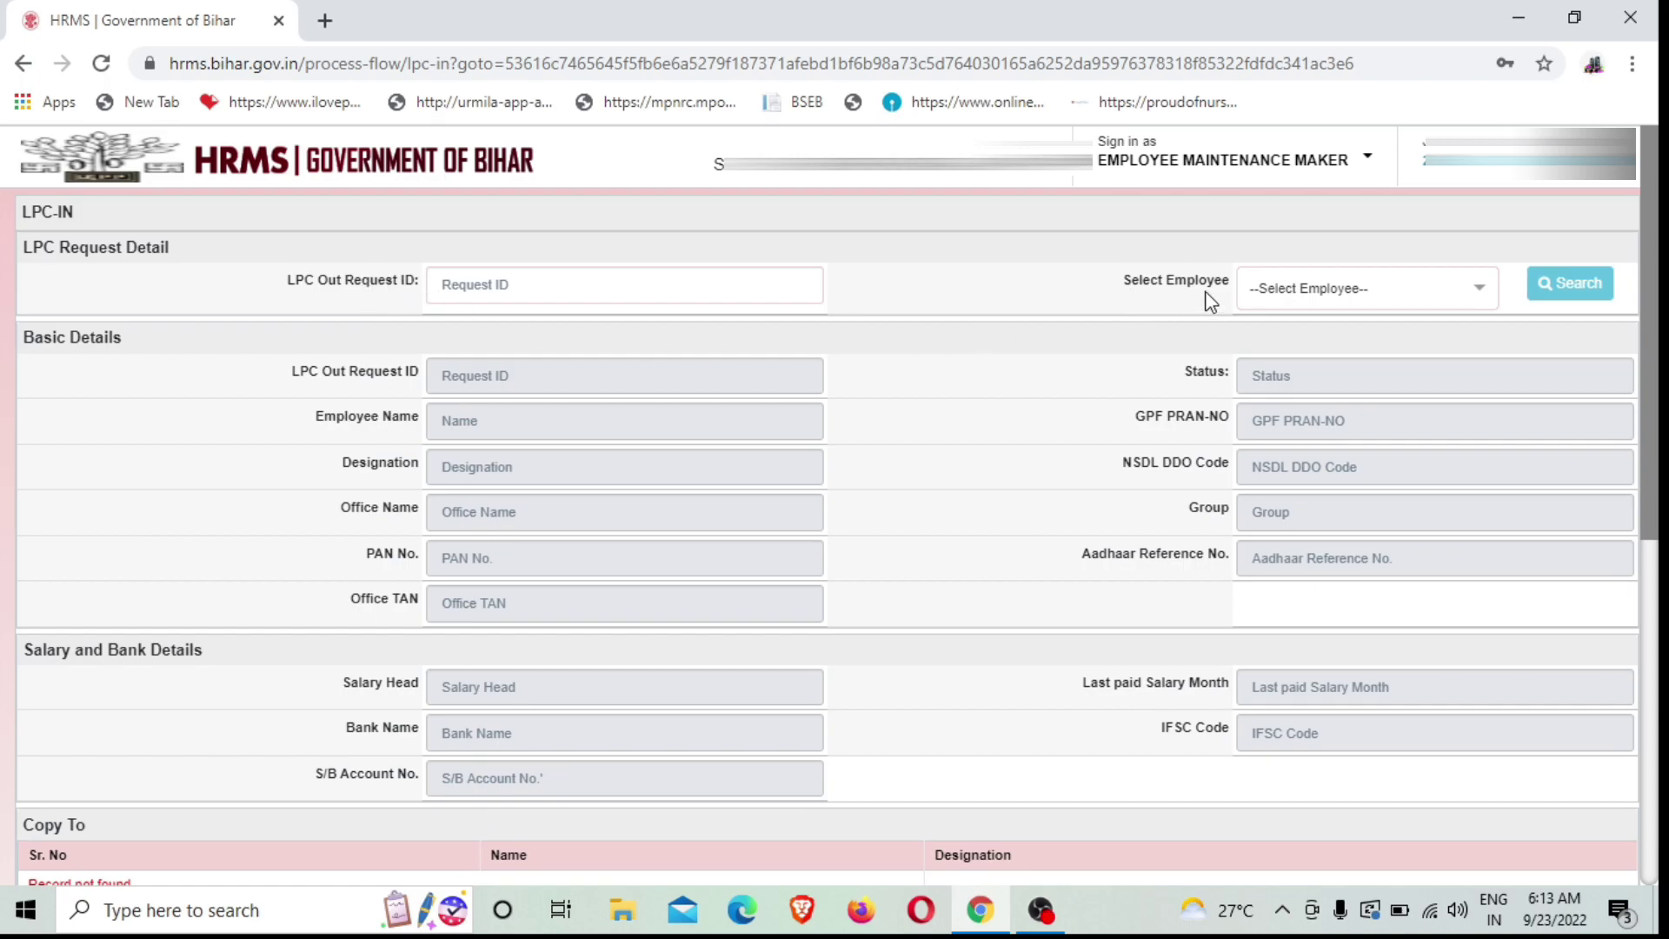
# - Select the employee and search to load their LPC out request ID and Copy To entry
pyautogui.click(1415, 293)
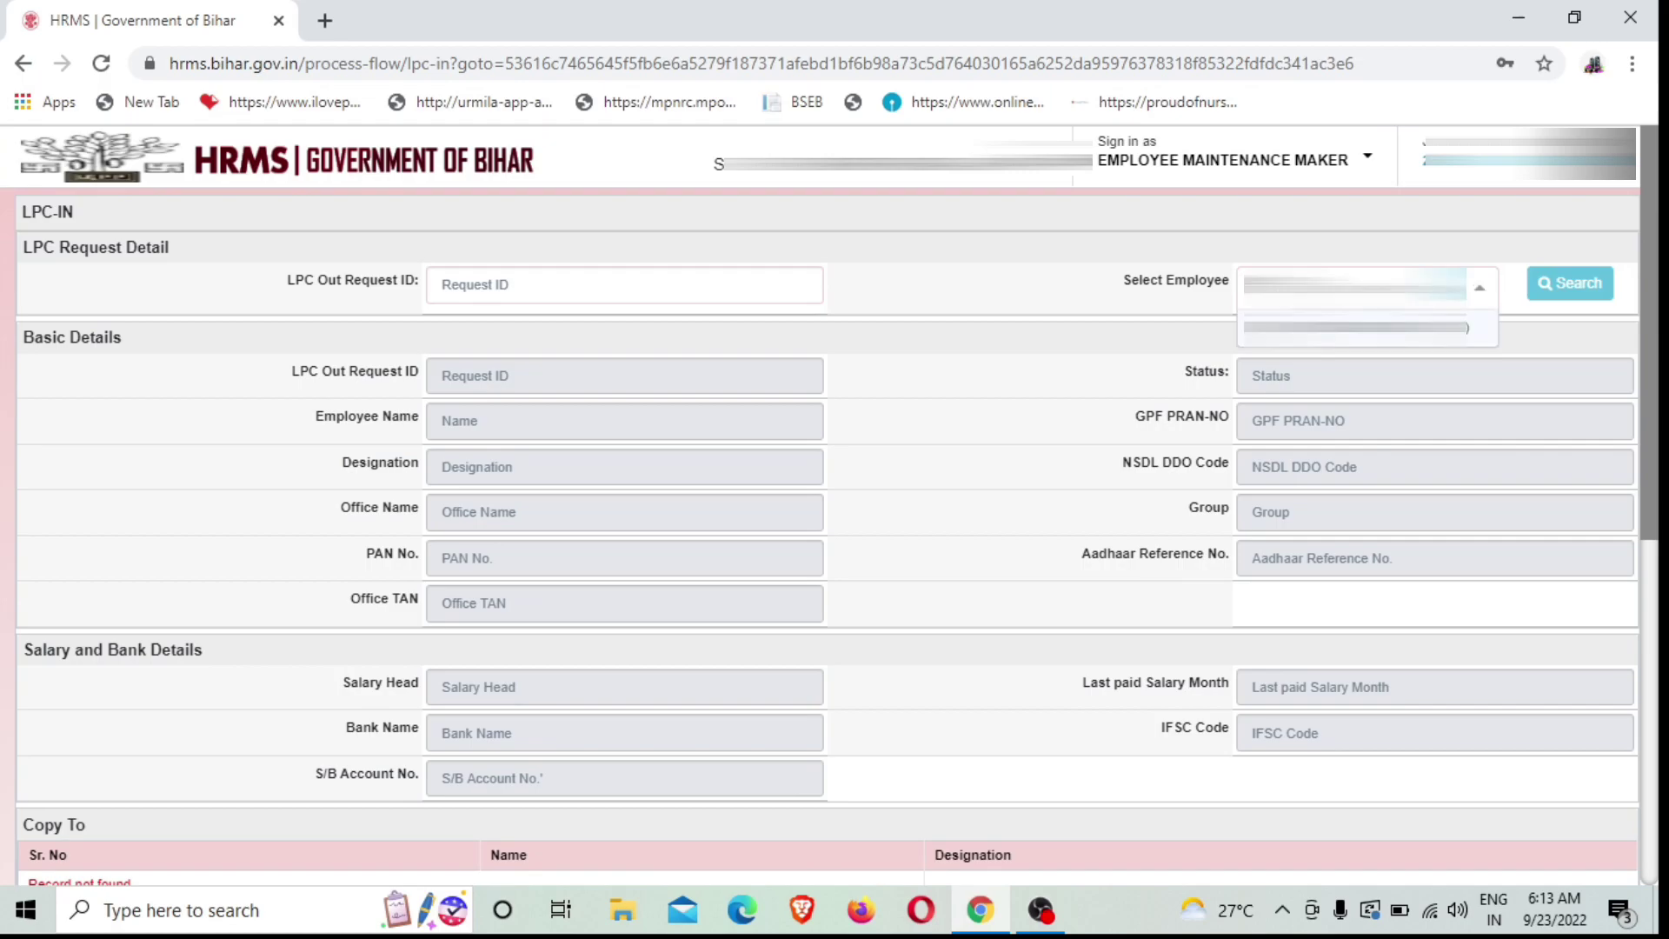
pyautogui.press('Return')
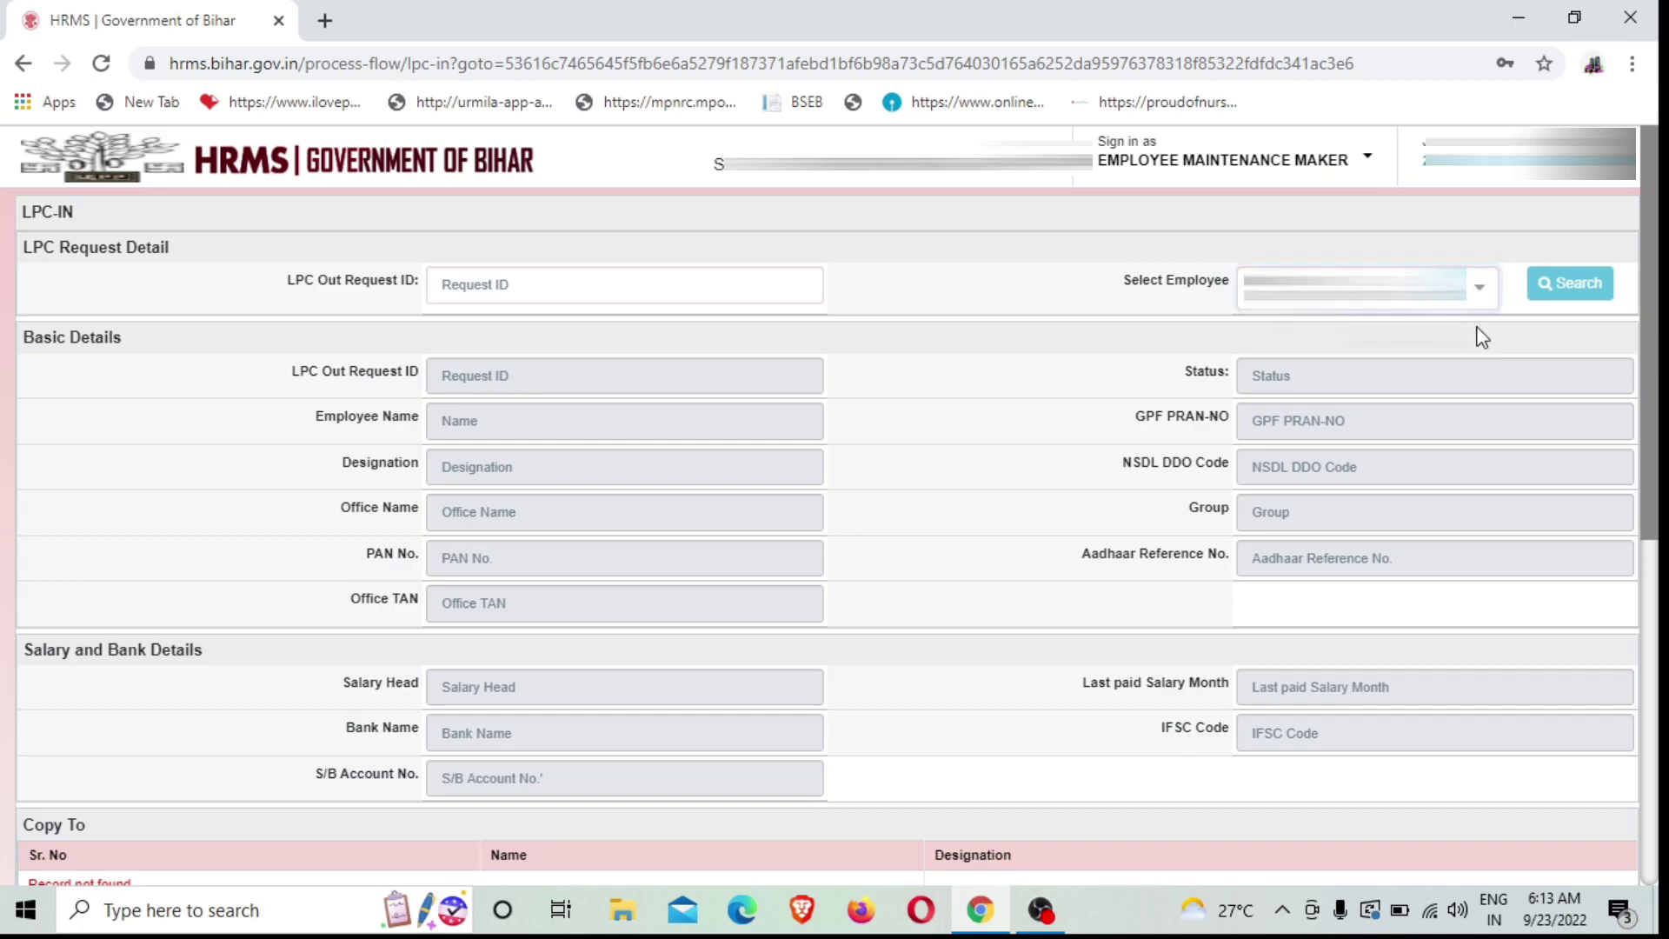
pyautogui.click(1573, 287)
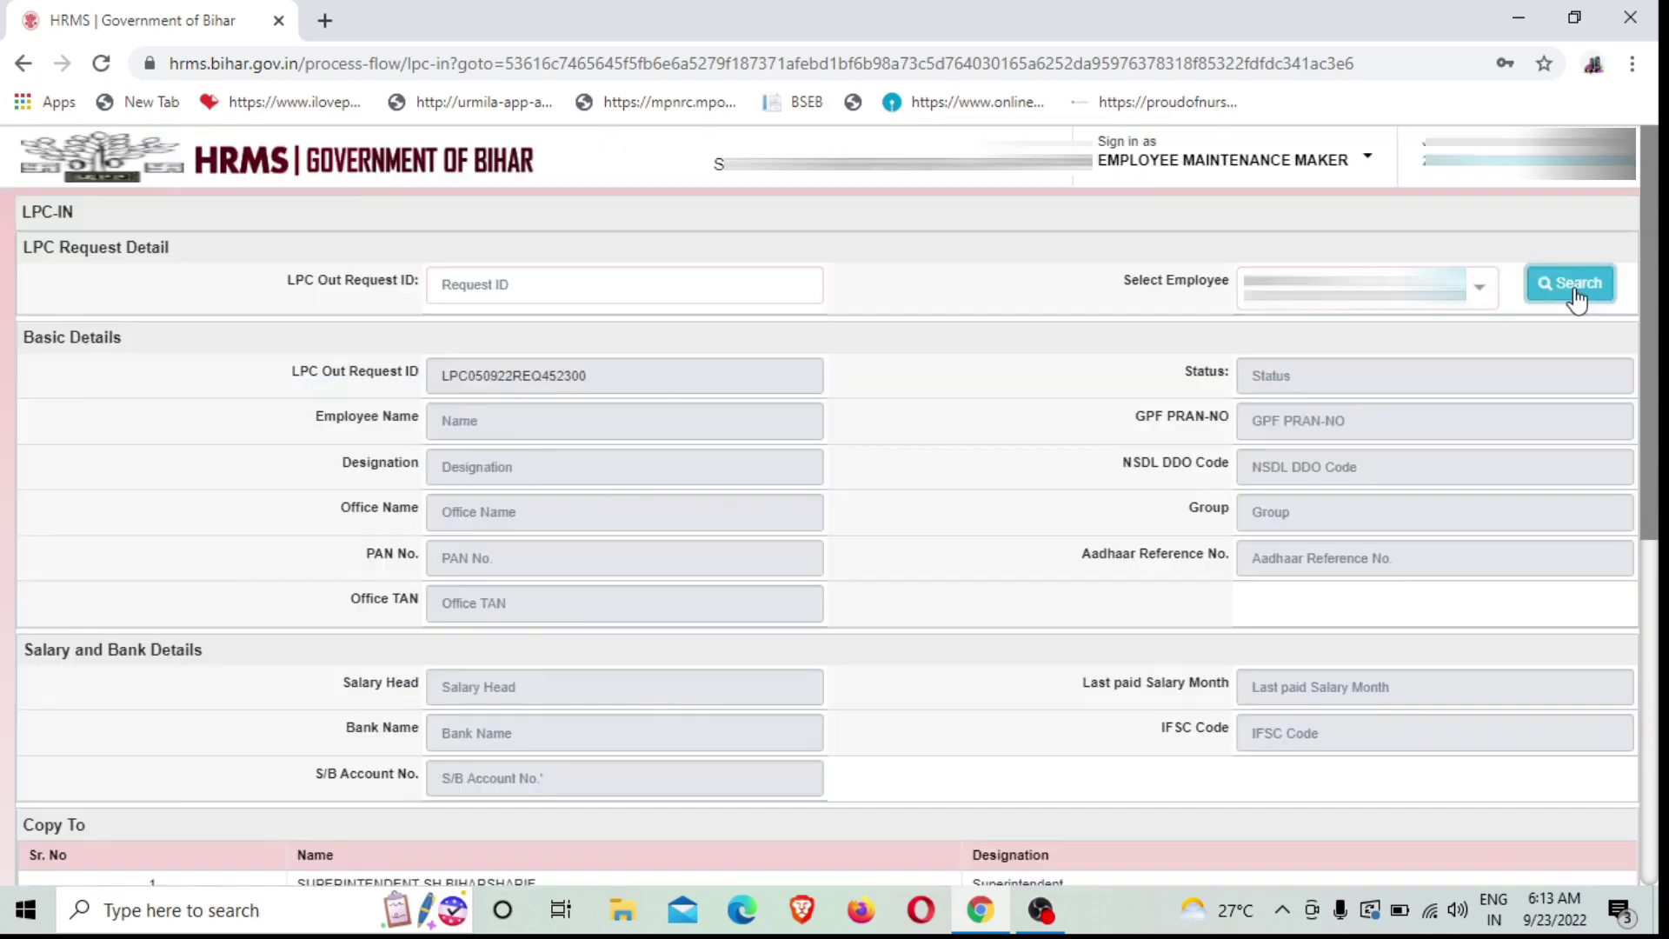
# - Filter Joining Designation by 'specialist' and choose Specialist medical officer
pyautogui.scroll(-5, 1578, 296)
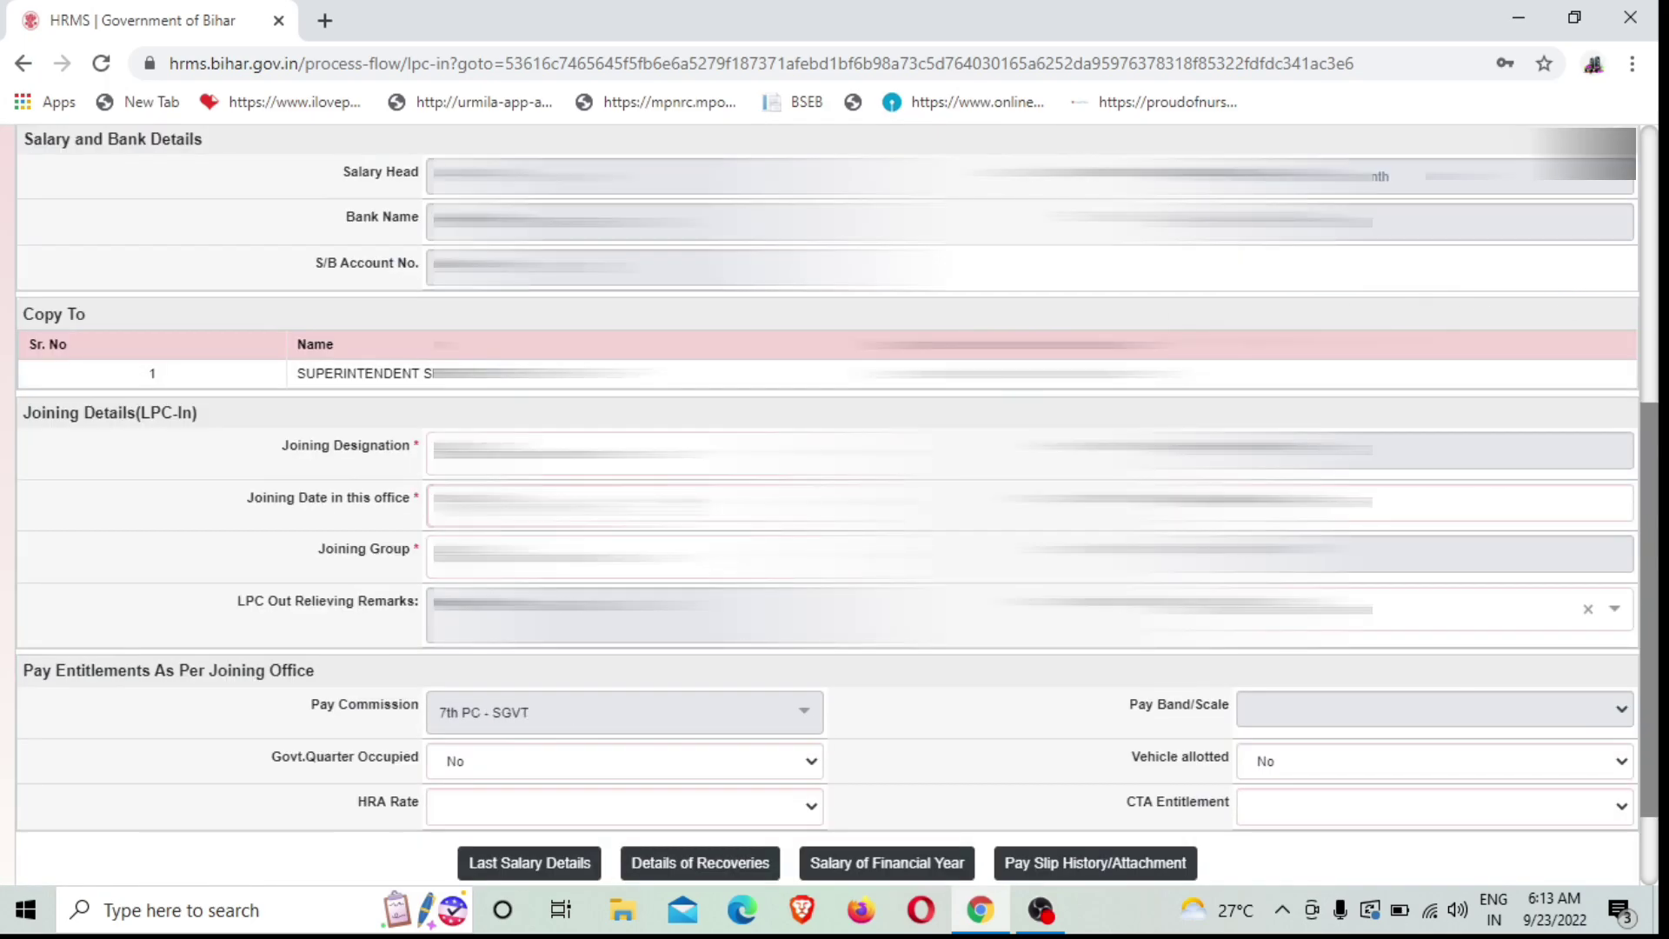
pyautogui.scroll(4, 825, 505)
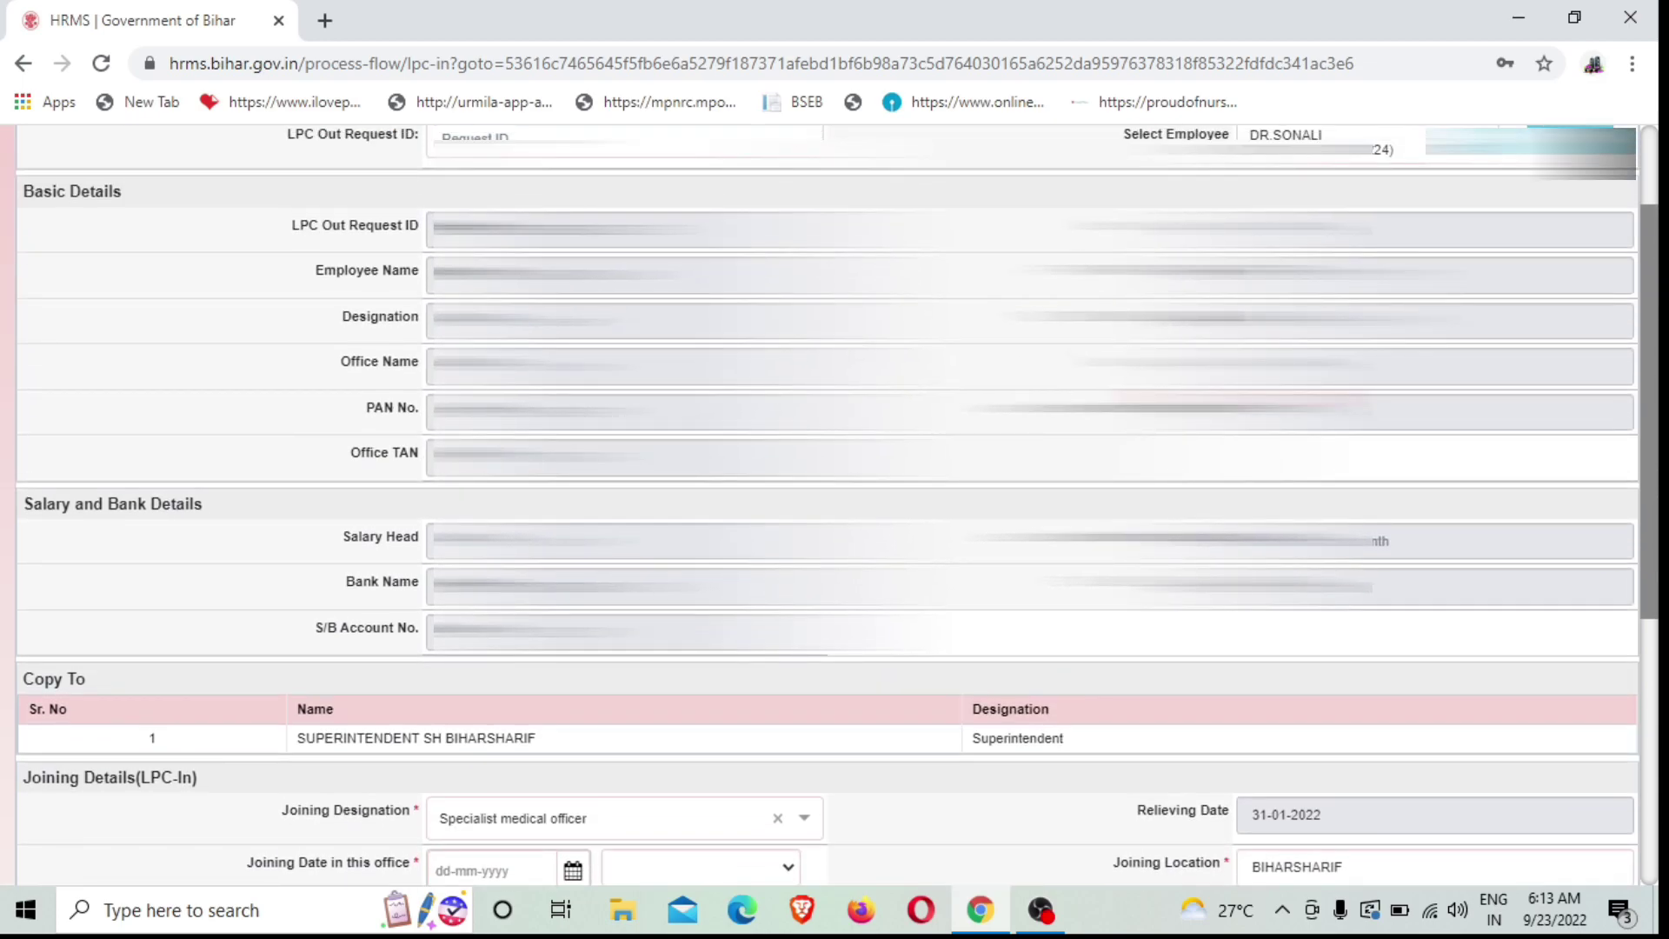
pyautogui.scroll(-4, 825, 504)
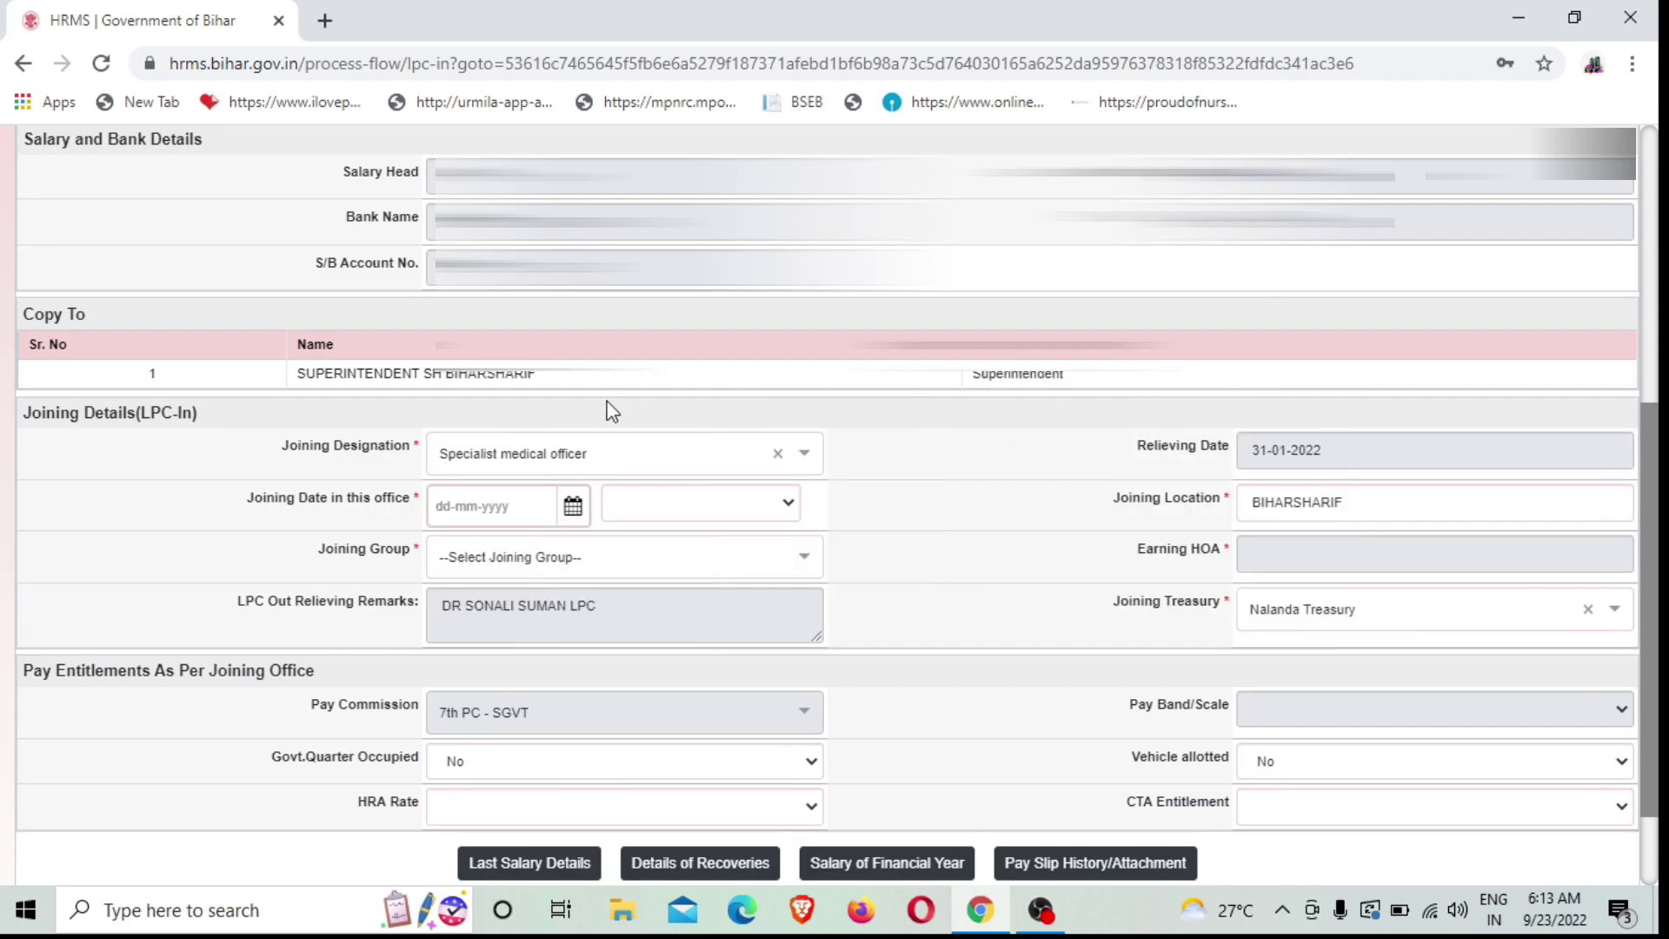
pyautogui.click(660, 462)
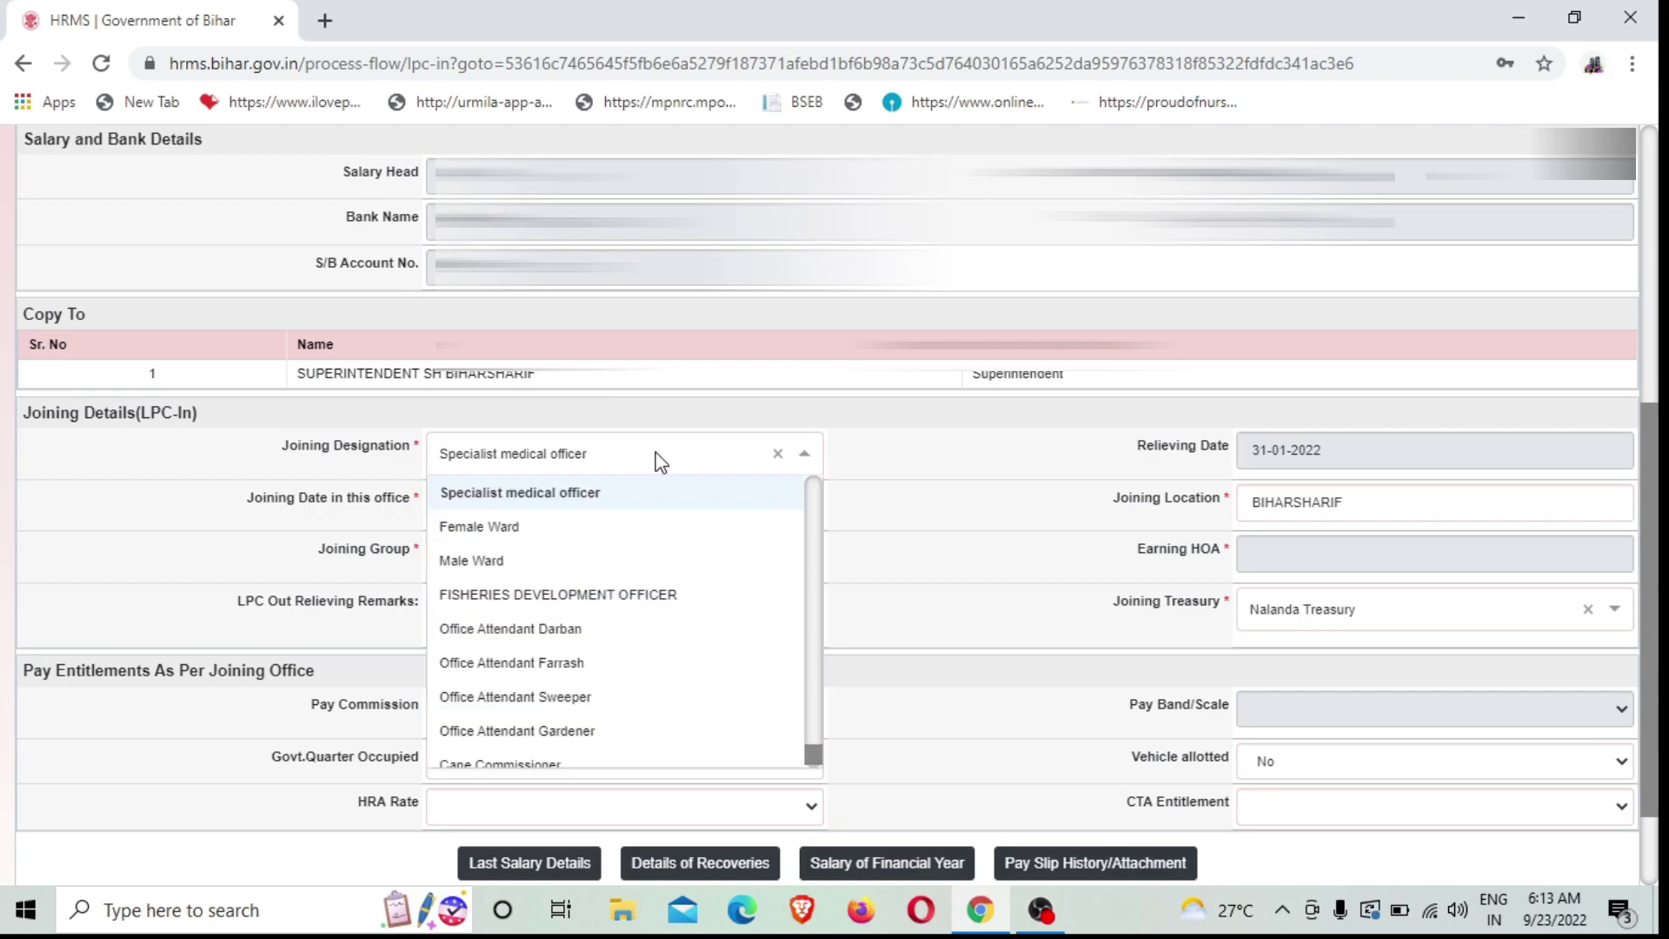
pyautogui.write('sp')
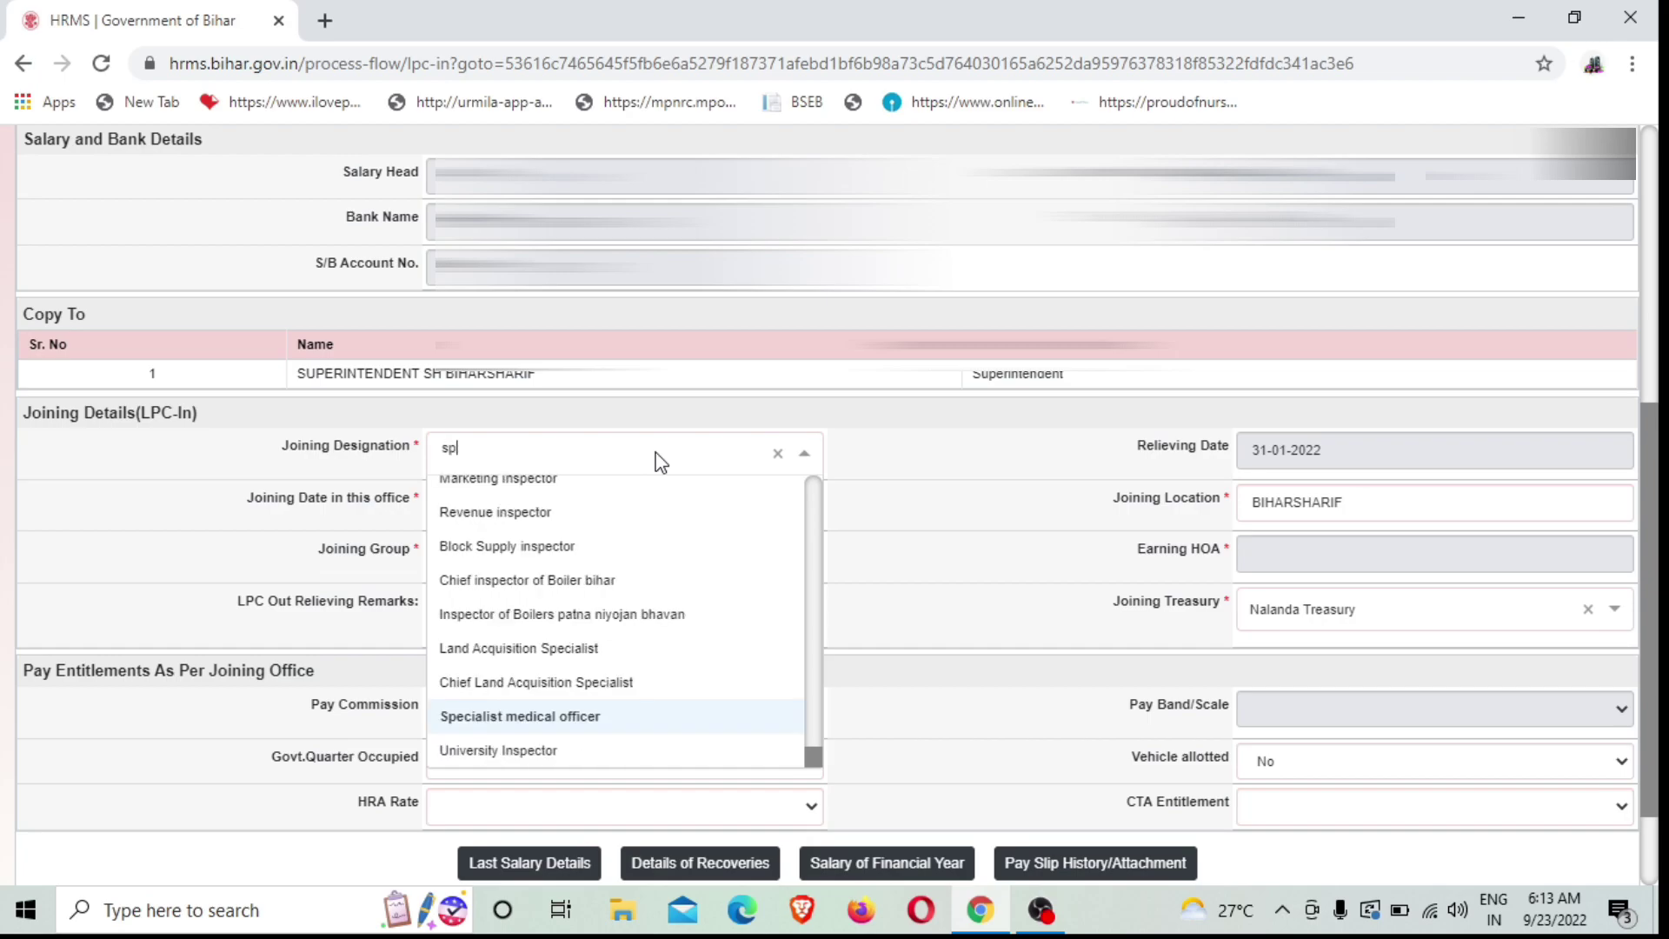
pyautogui.write('eci')
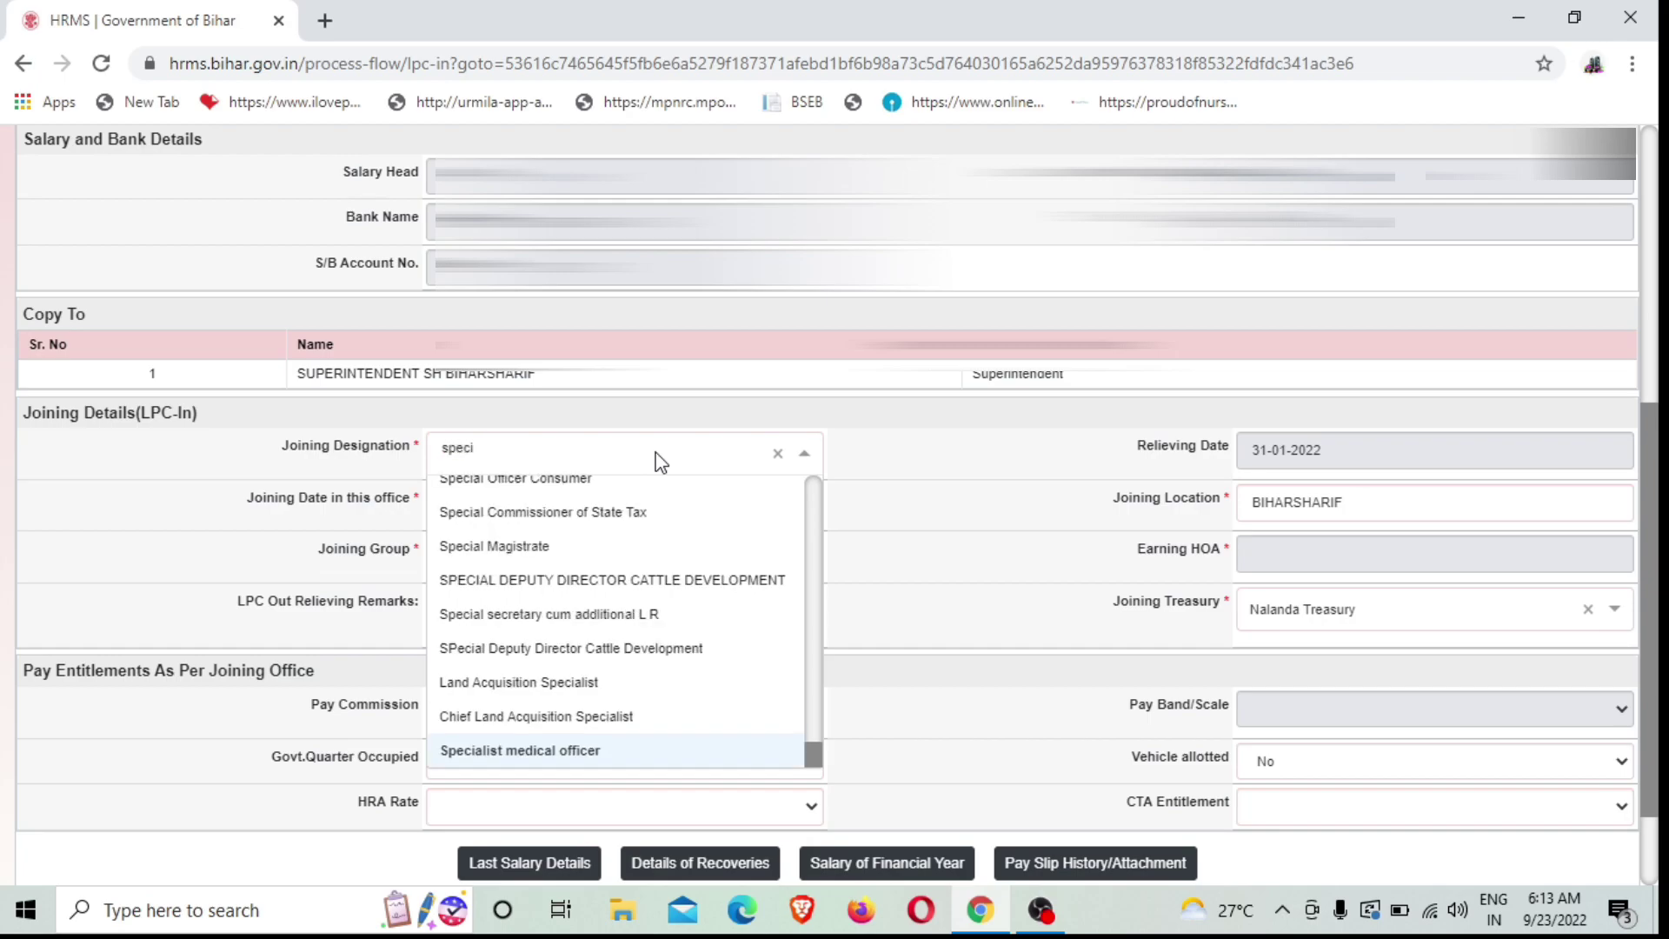
pyautogui.press('BackSpace')
pyautogui.write('a')
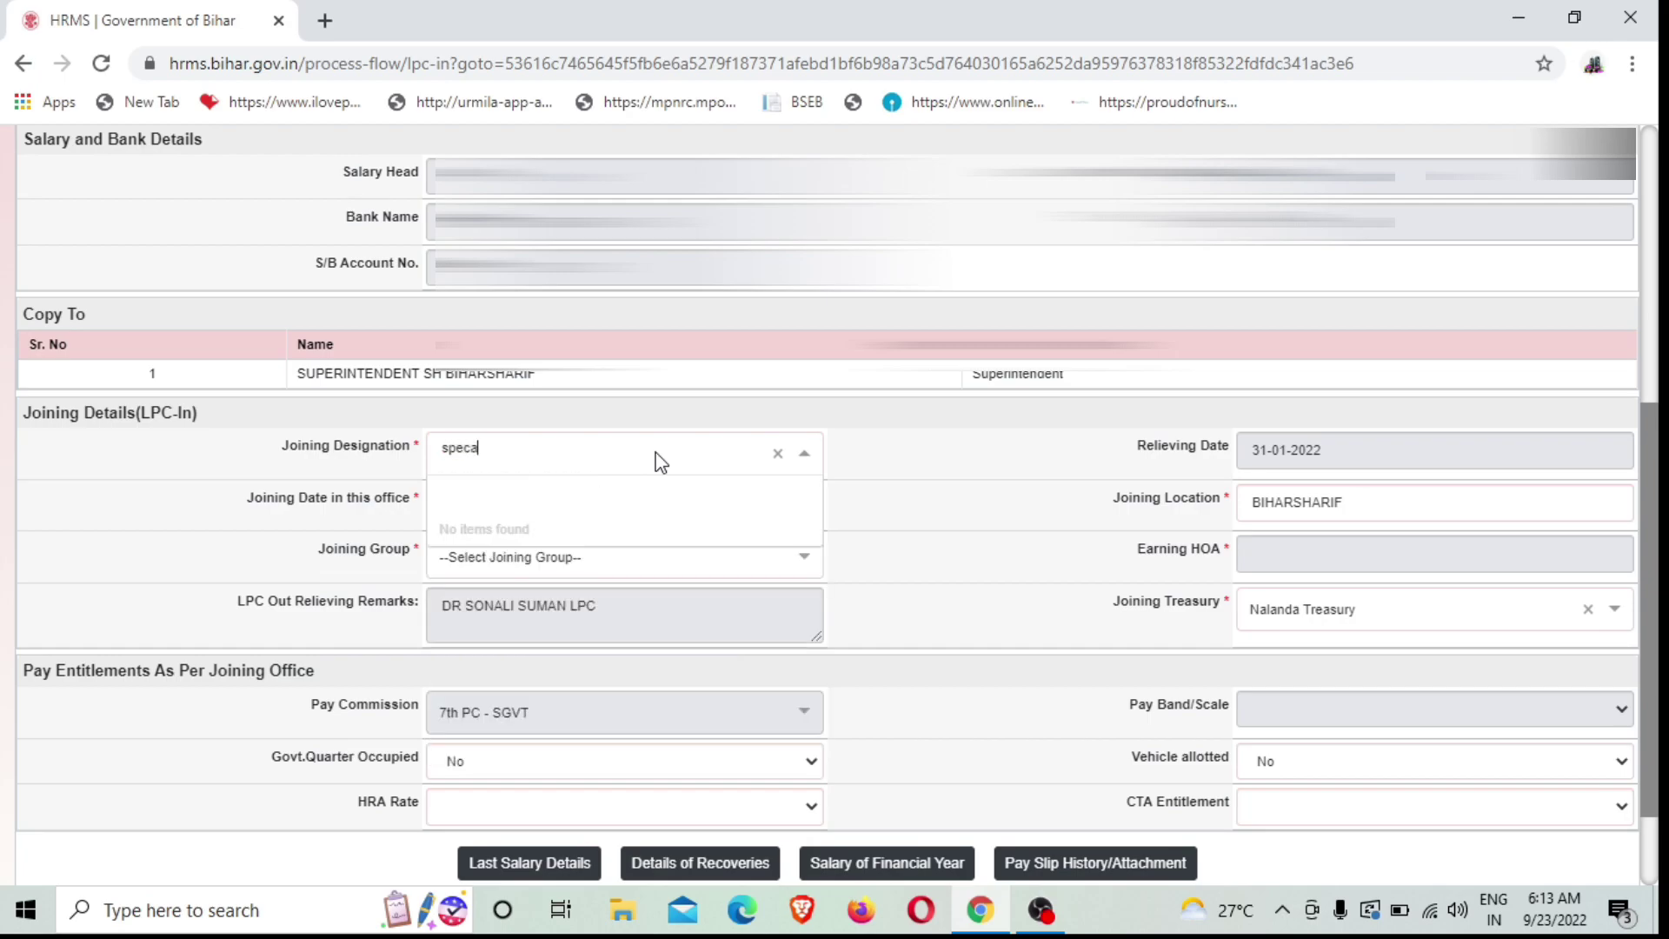
pyautogui.press('BackSpace')
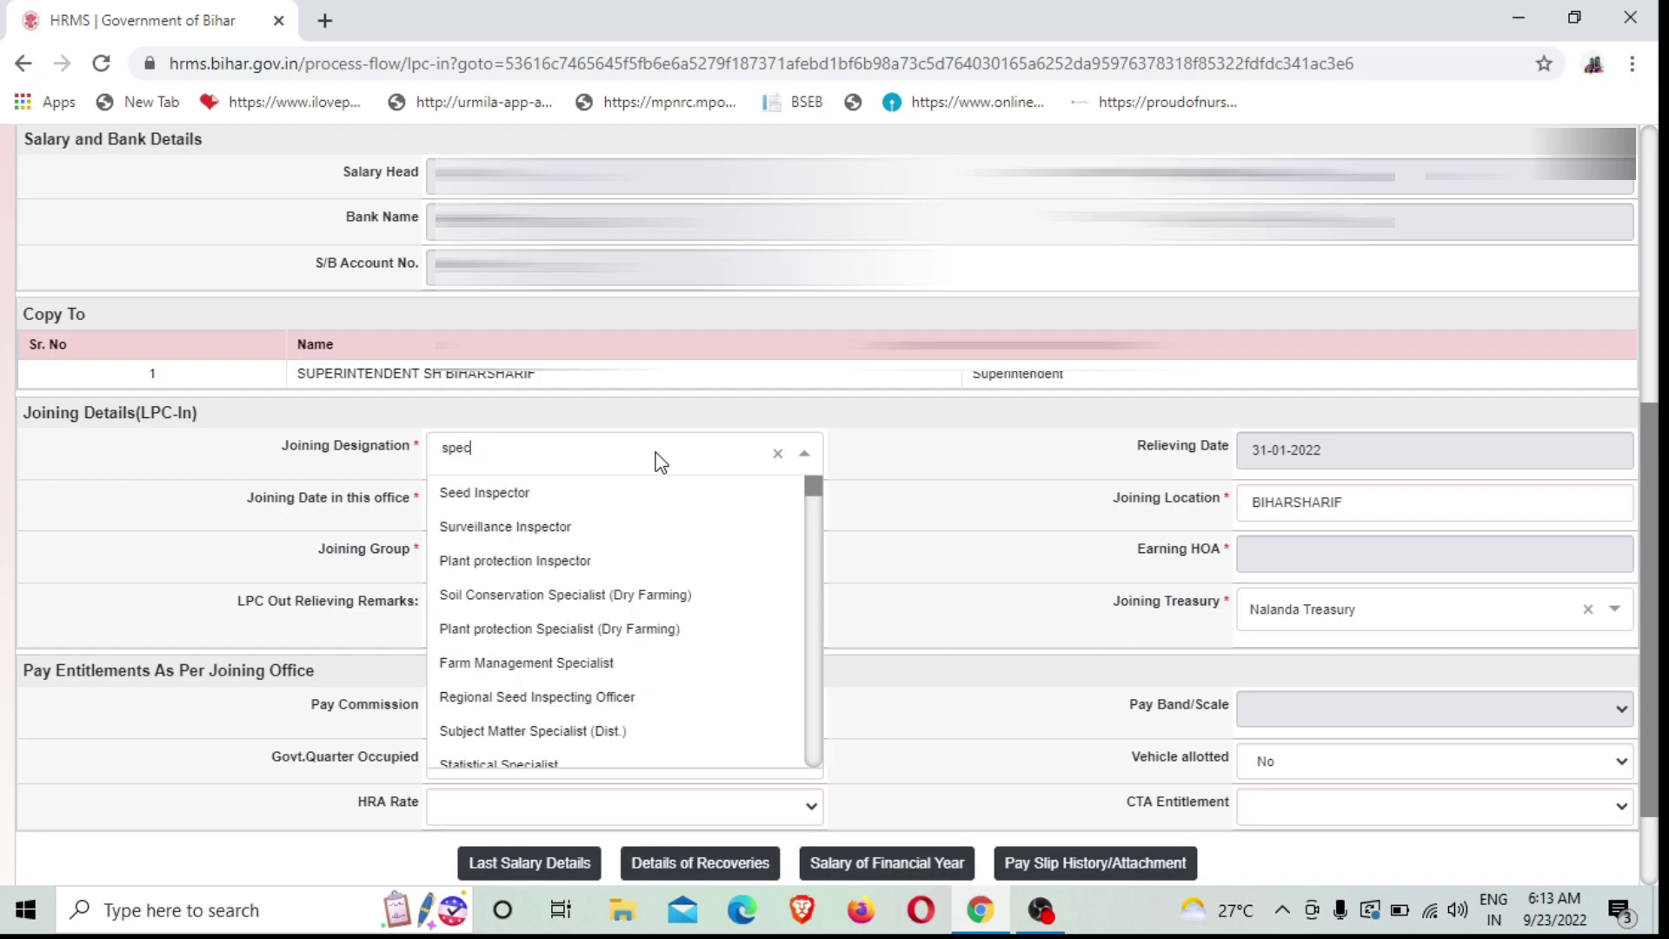
pyautogui.write('ial')
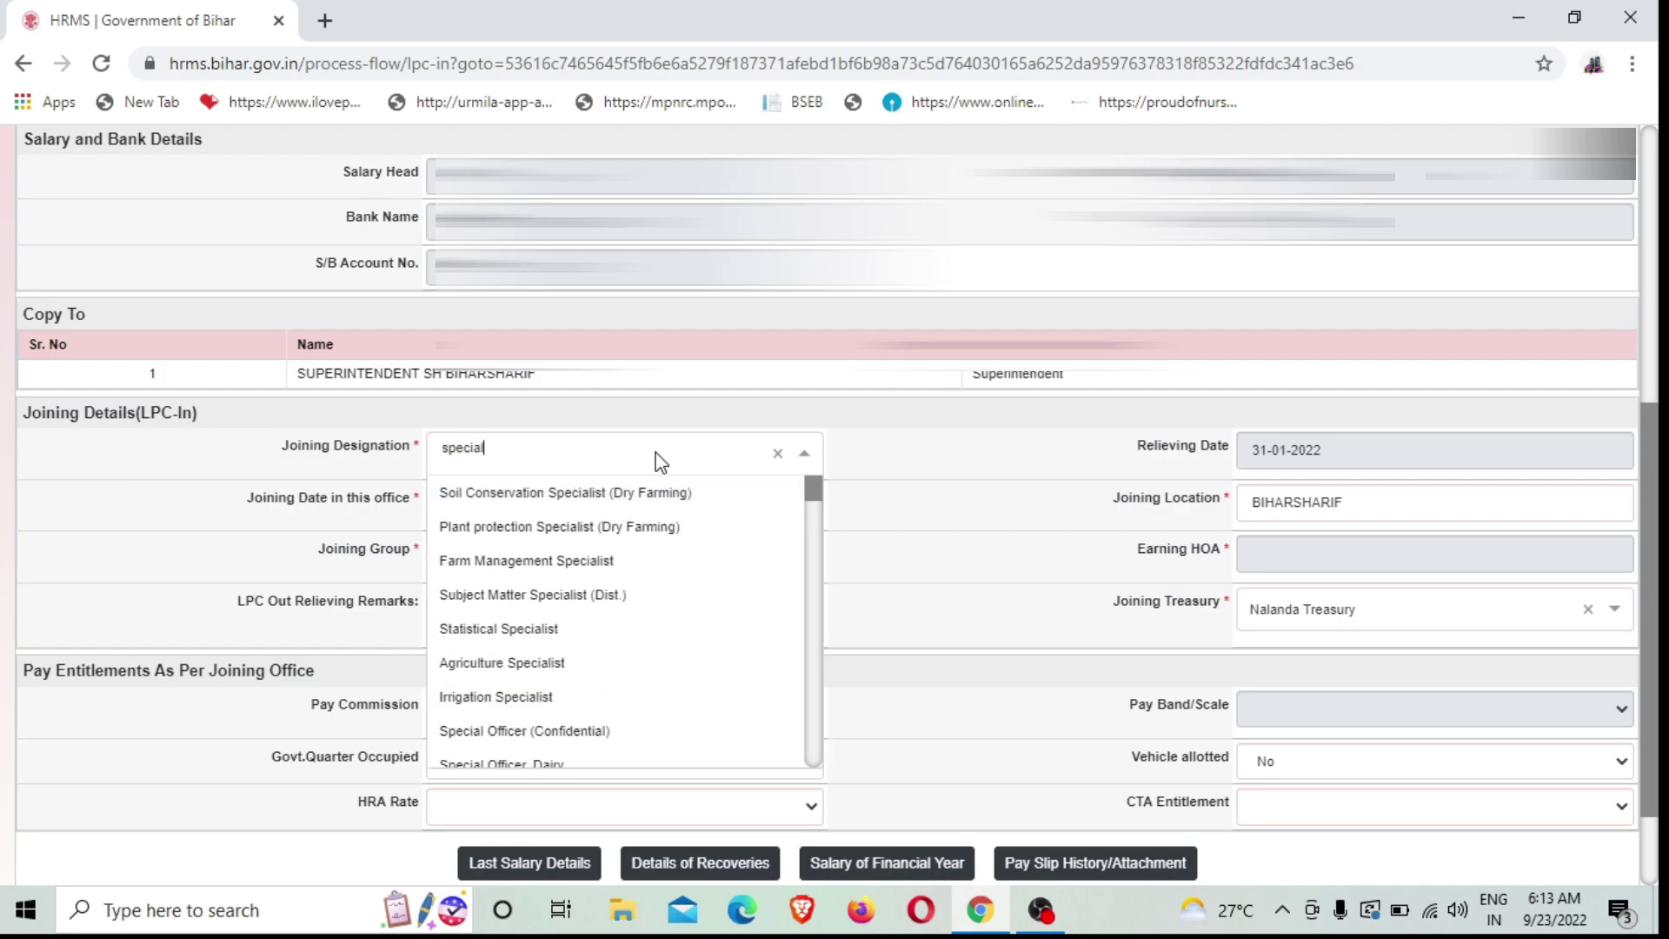
pyautogui.write('ist')
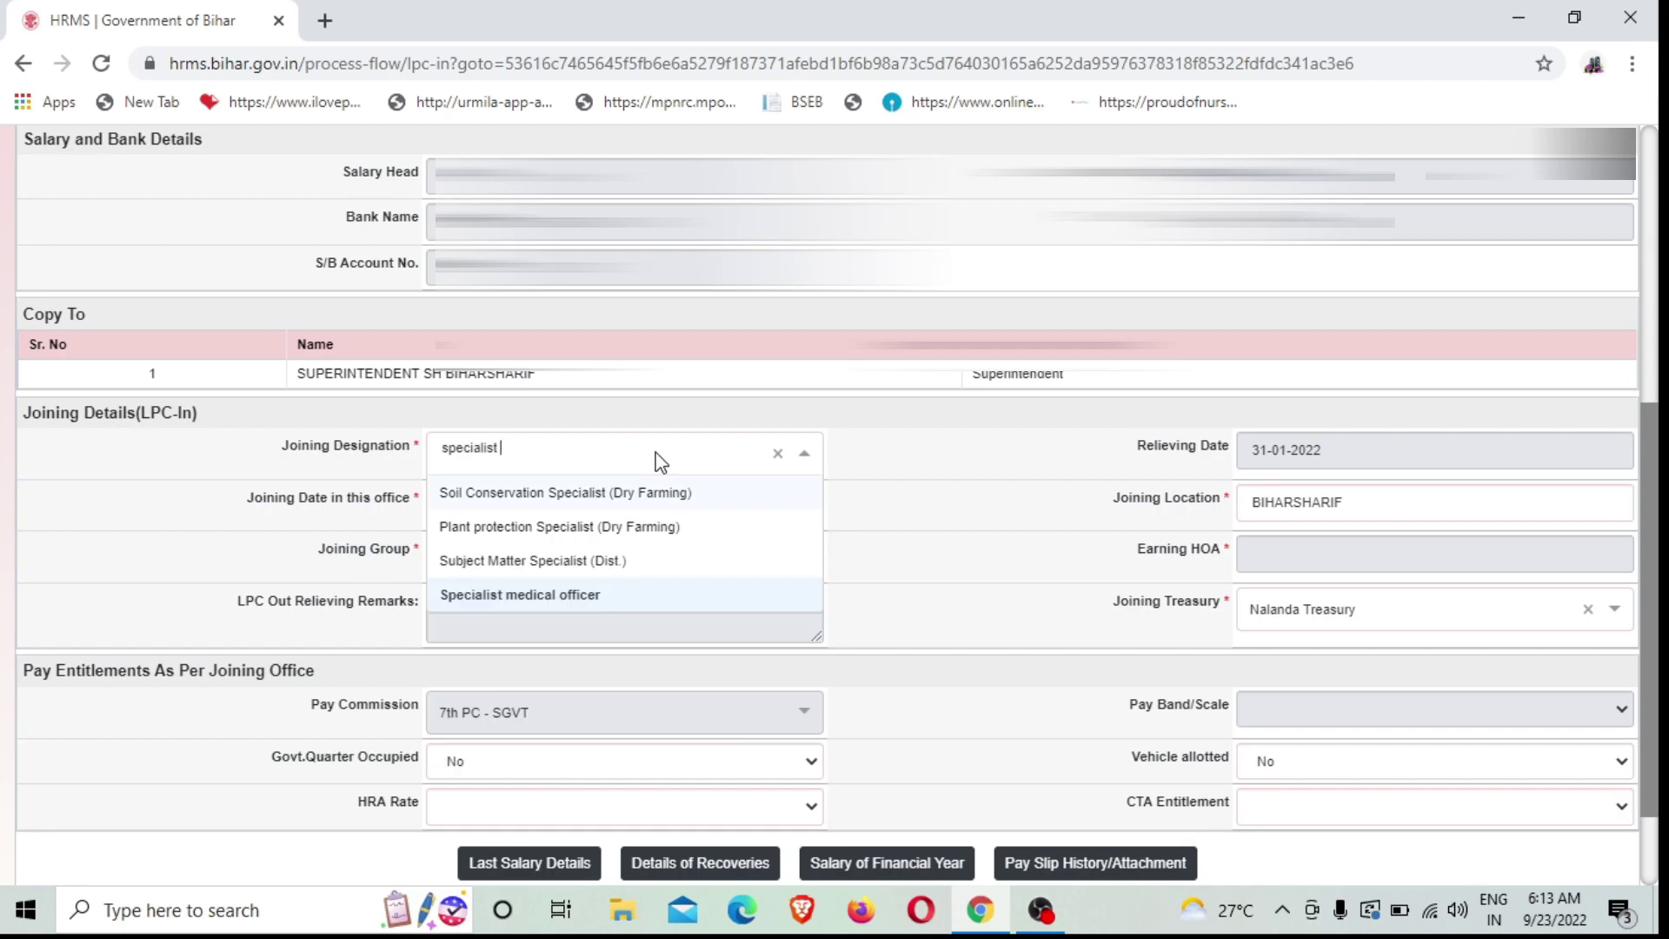
pyautogui.click(600, 596)
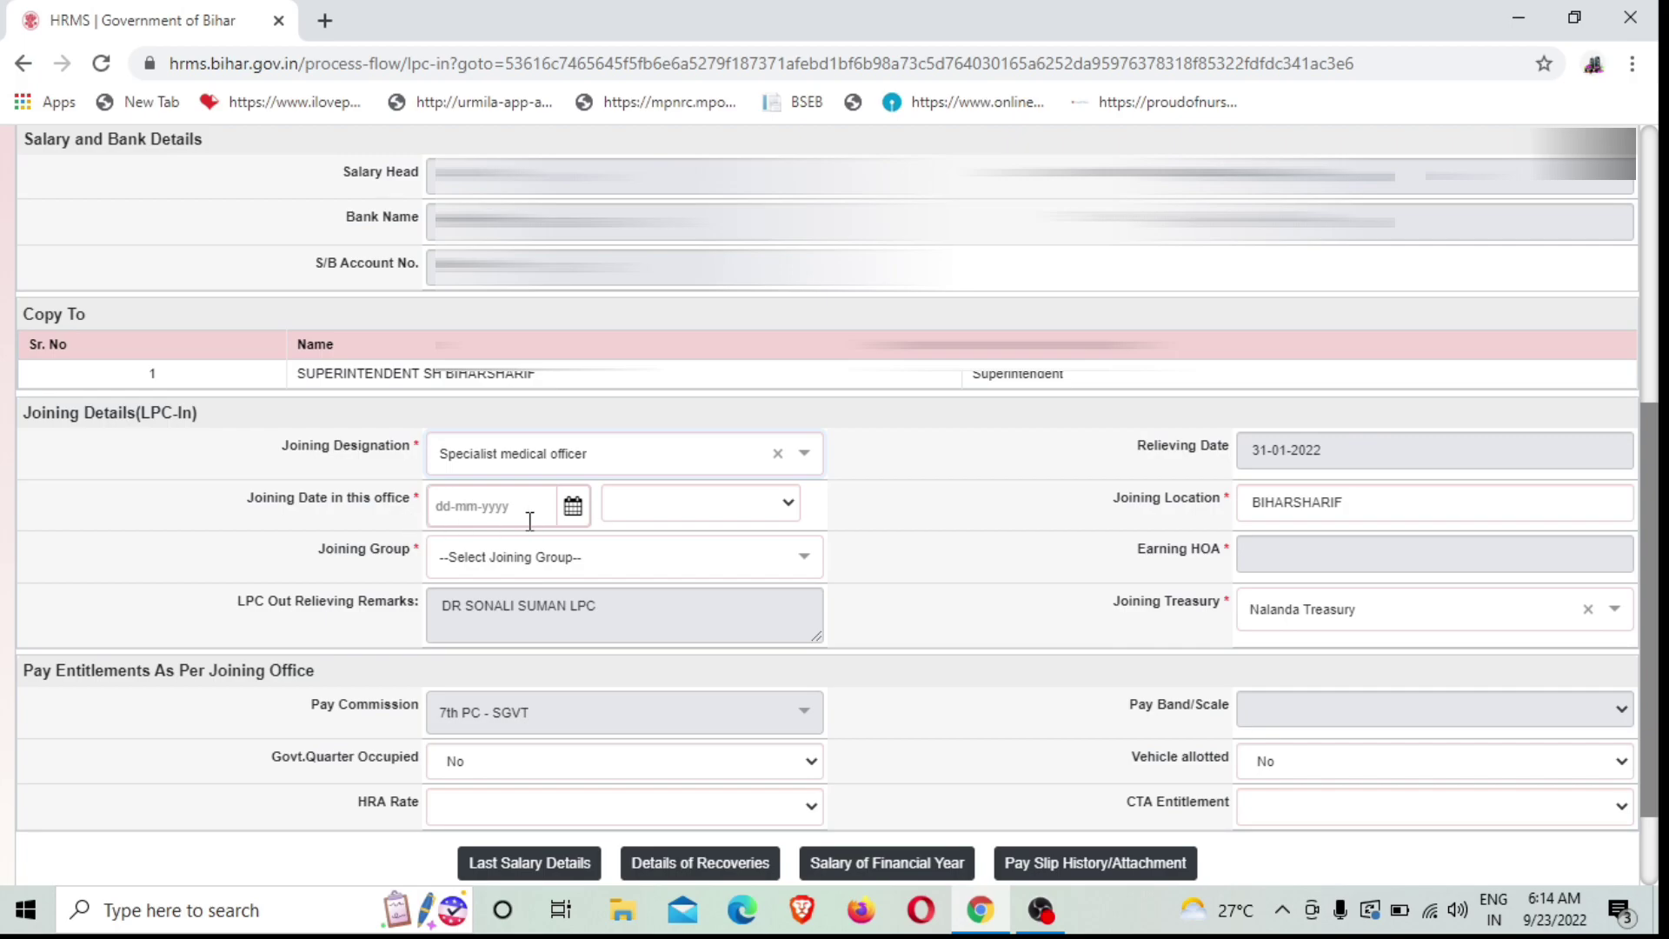
# - Set the joining date to 01-07-2022 with Forenoon as the joining time
pyautogui.click(576, 515)
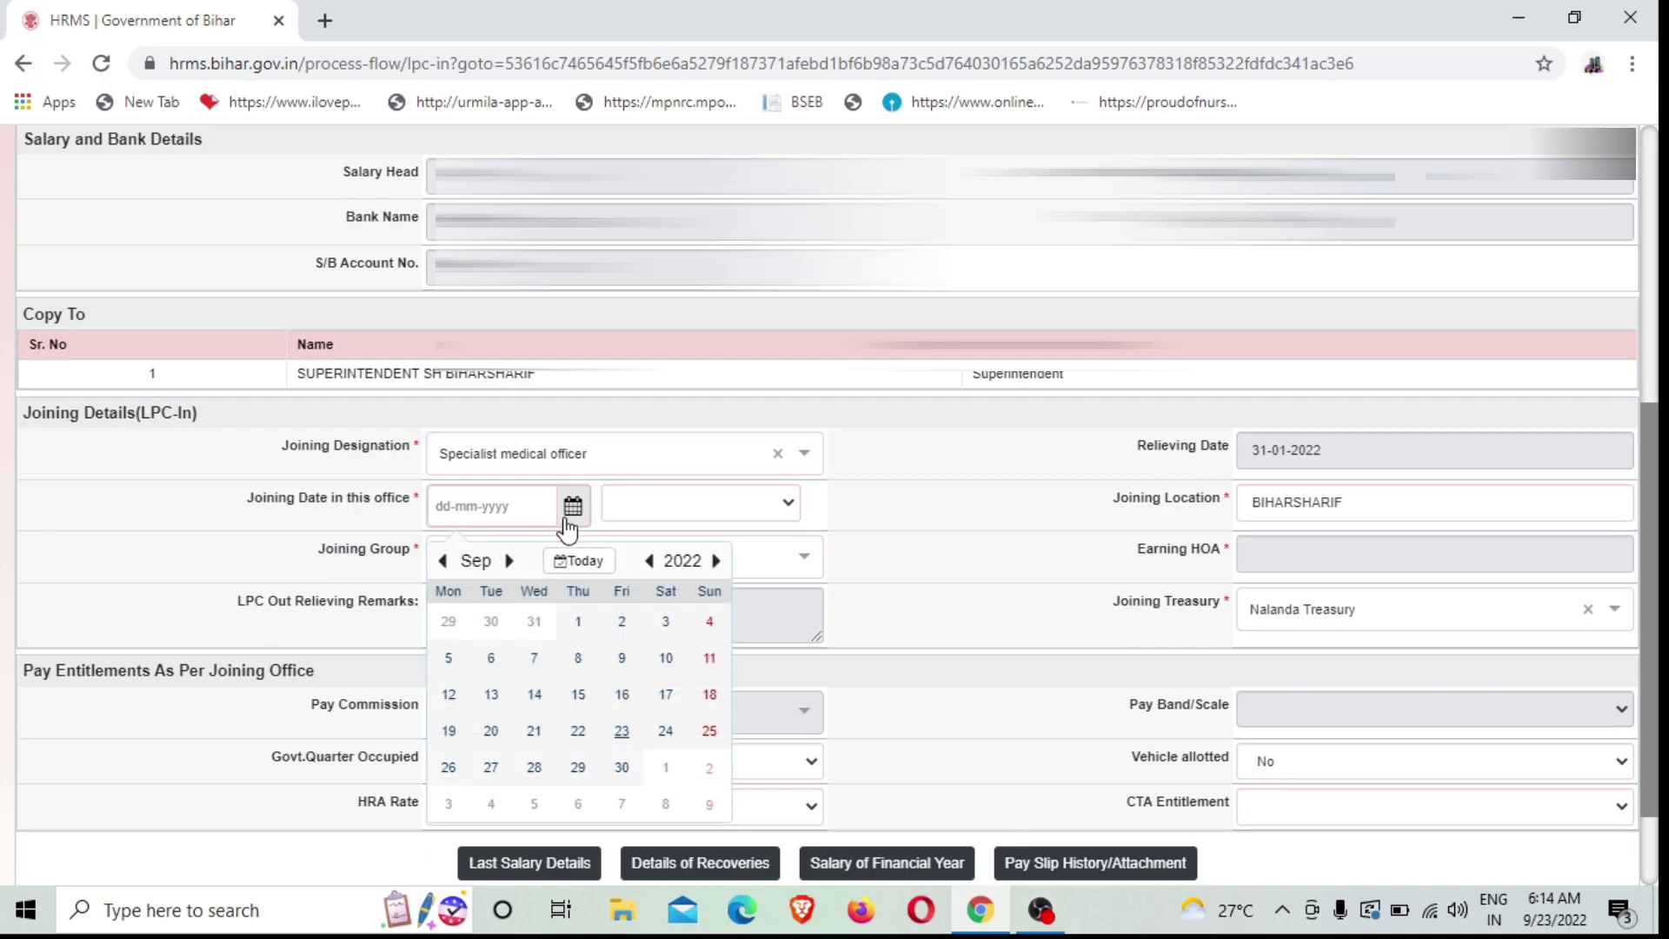
pyautogui.click(445, 560)
pyautogui.click(445, 560)
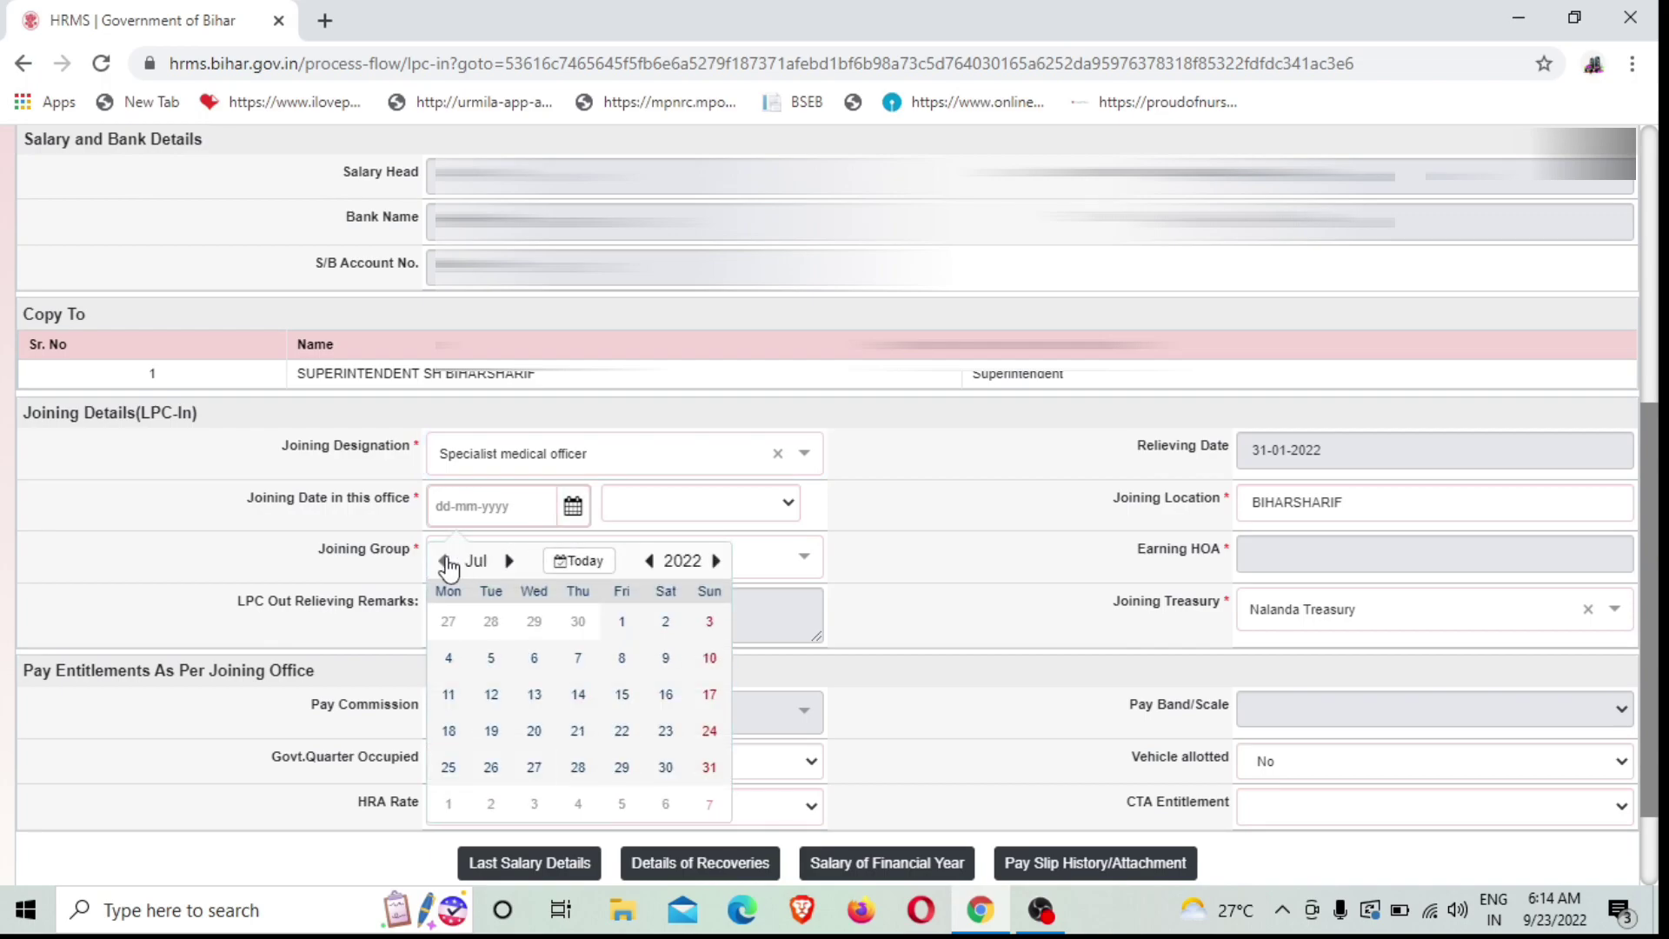
pyautogui.click(621, 627)
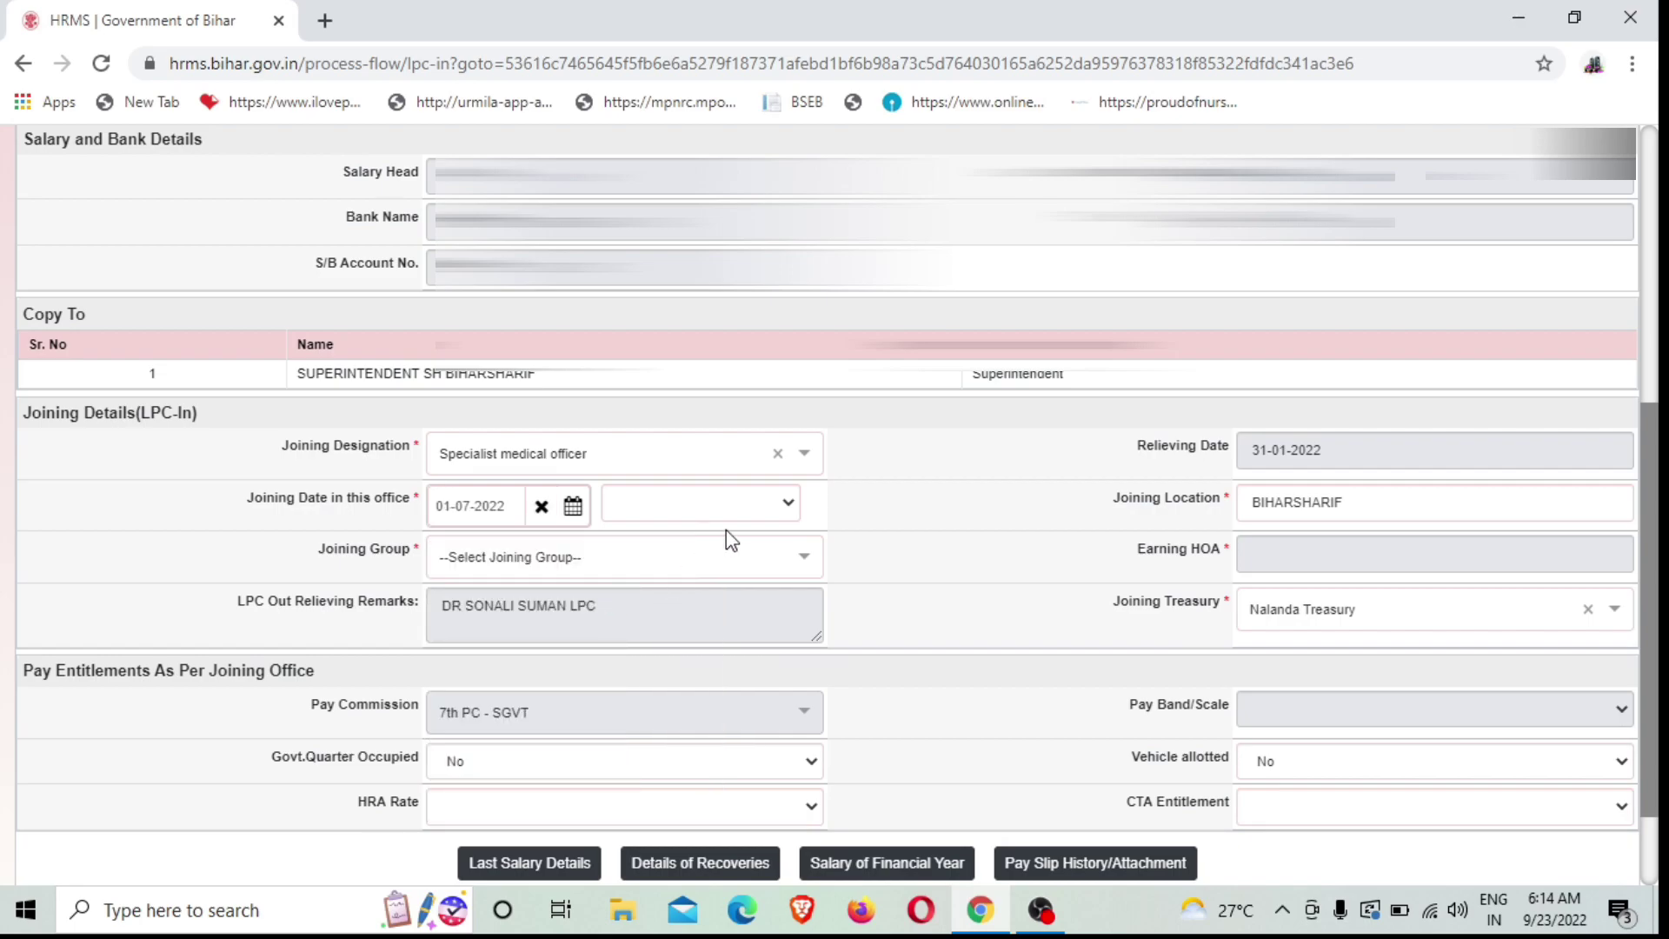
pyautogui.click(754, 516)
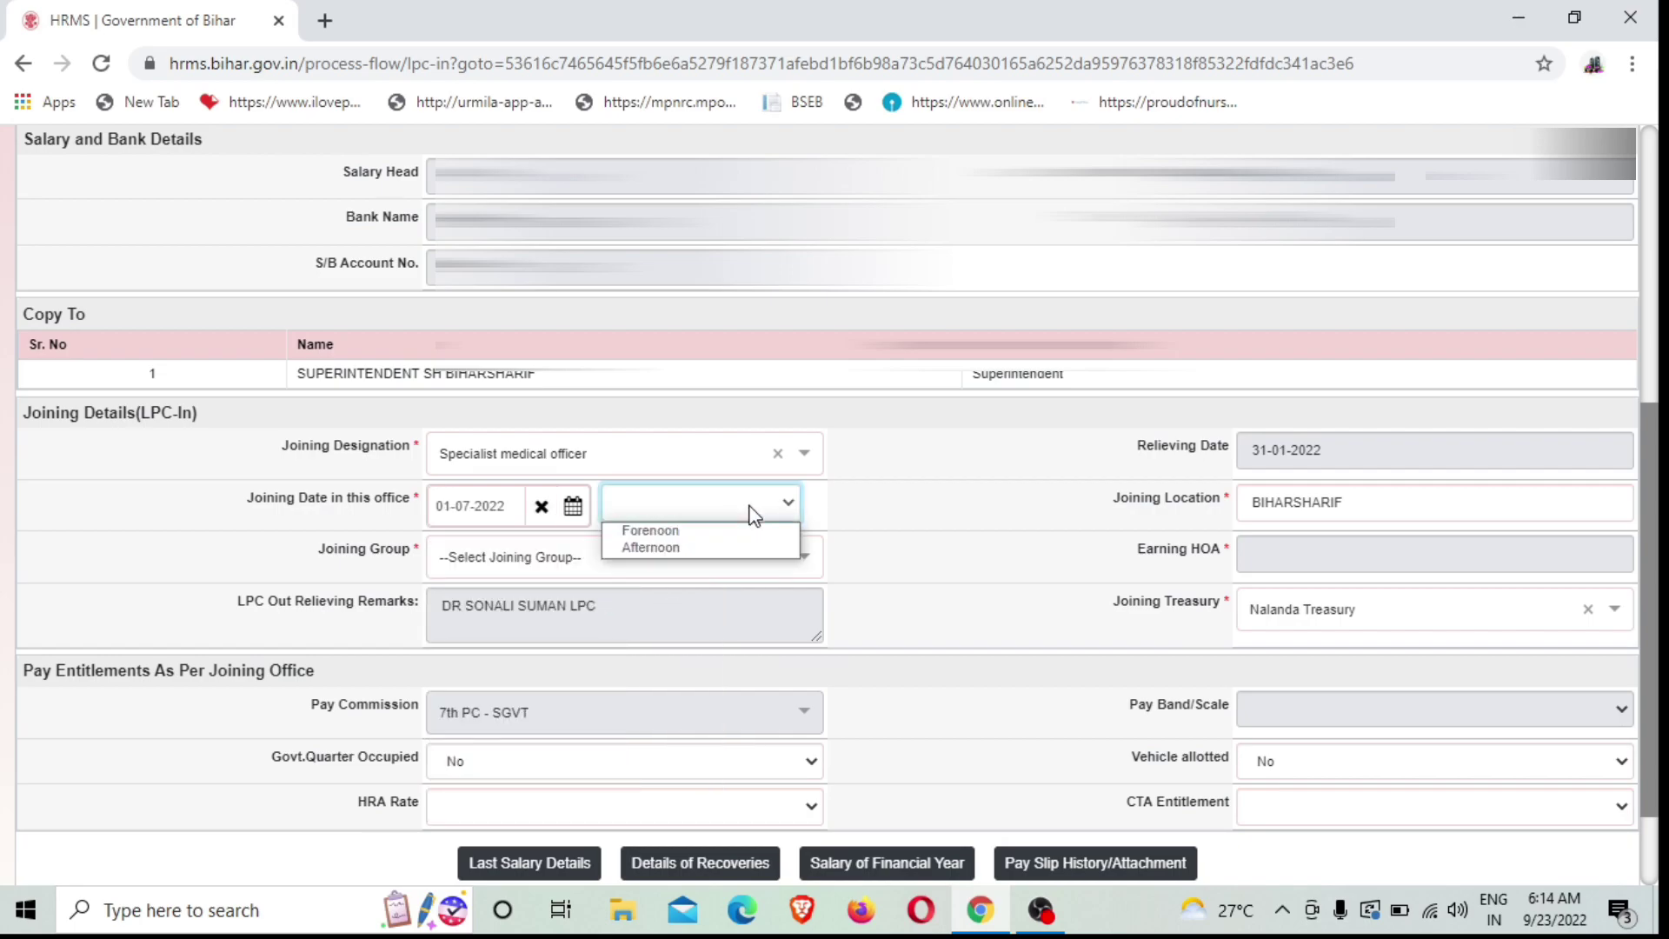
pyautogui.click(719, 532)
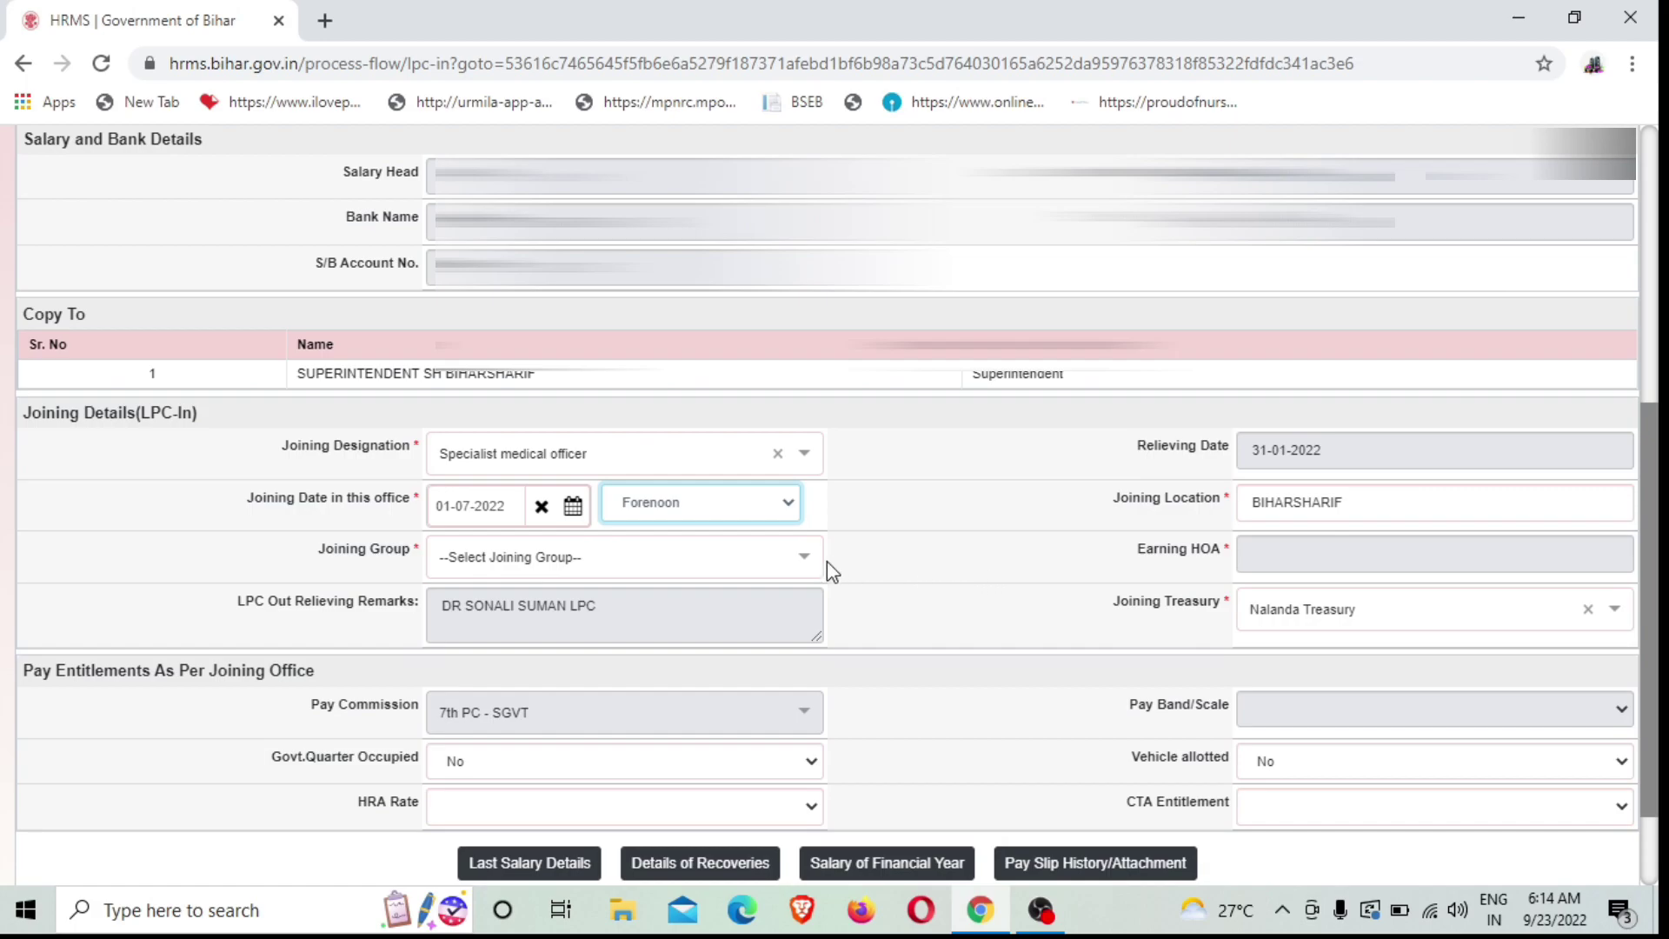
# - Choose NON GAZ GPF as joining group and keep Nalanda Treasury as joining treasury
pyautogui.click(644, 569)
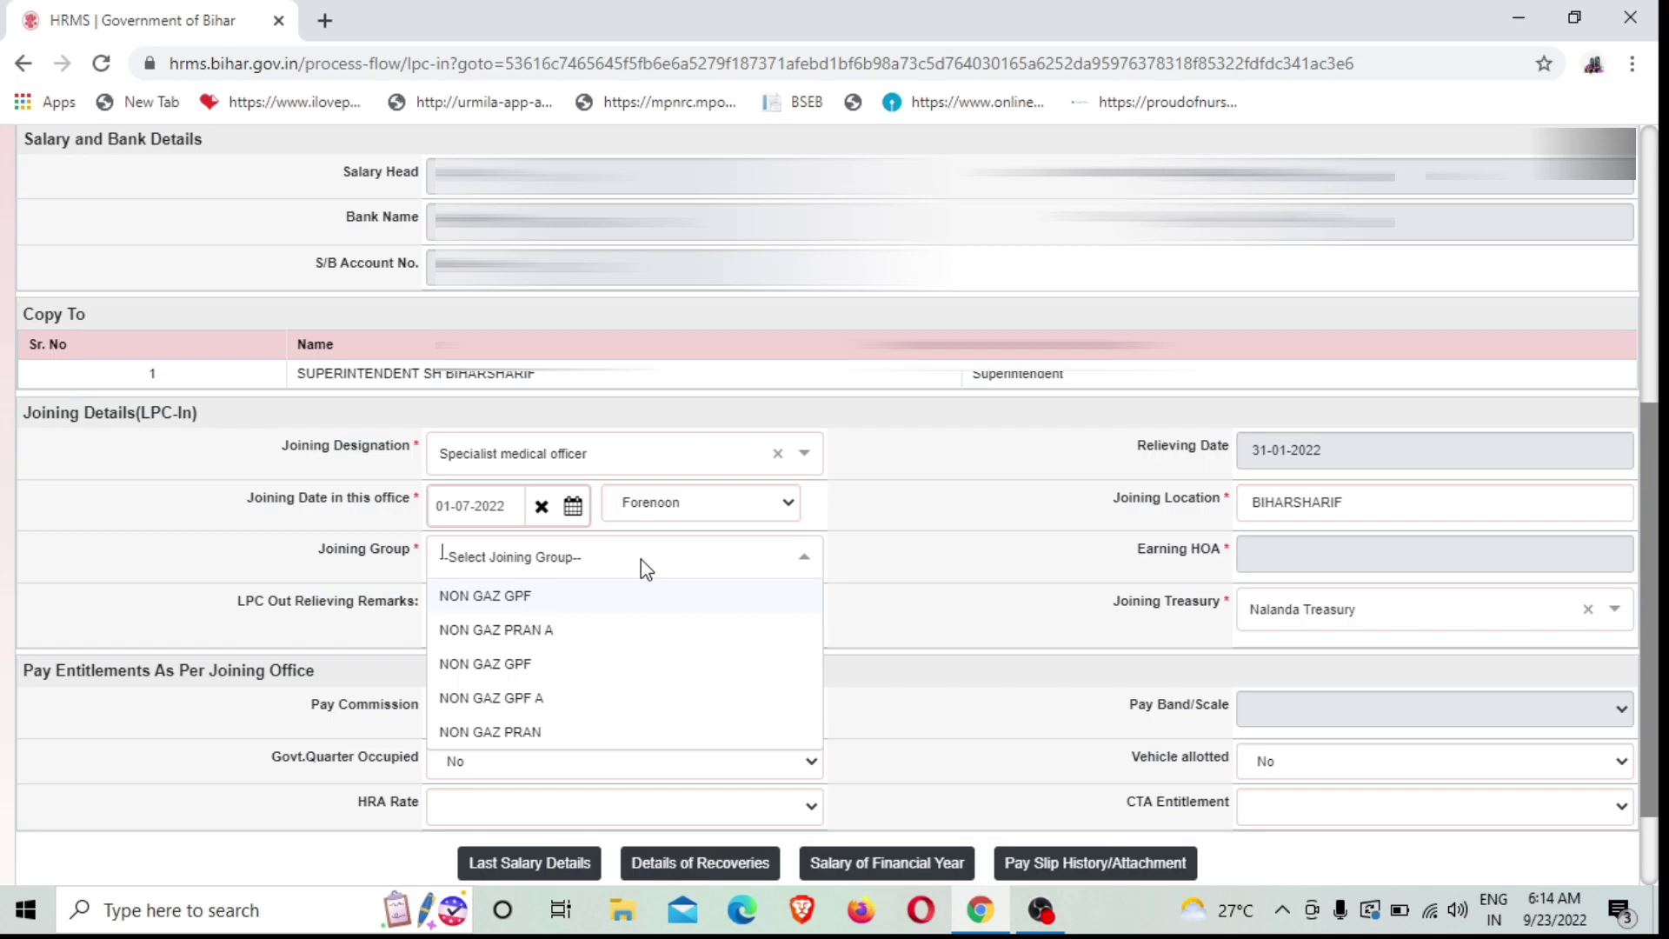
pyautogui.click(563, 599)
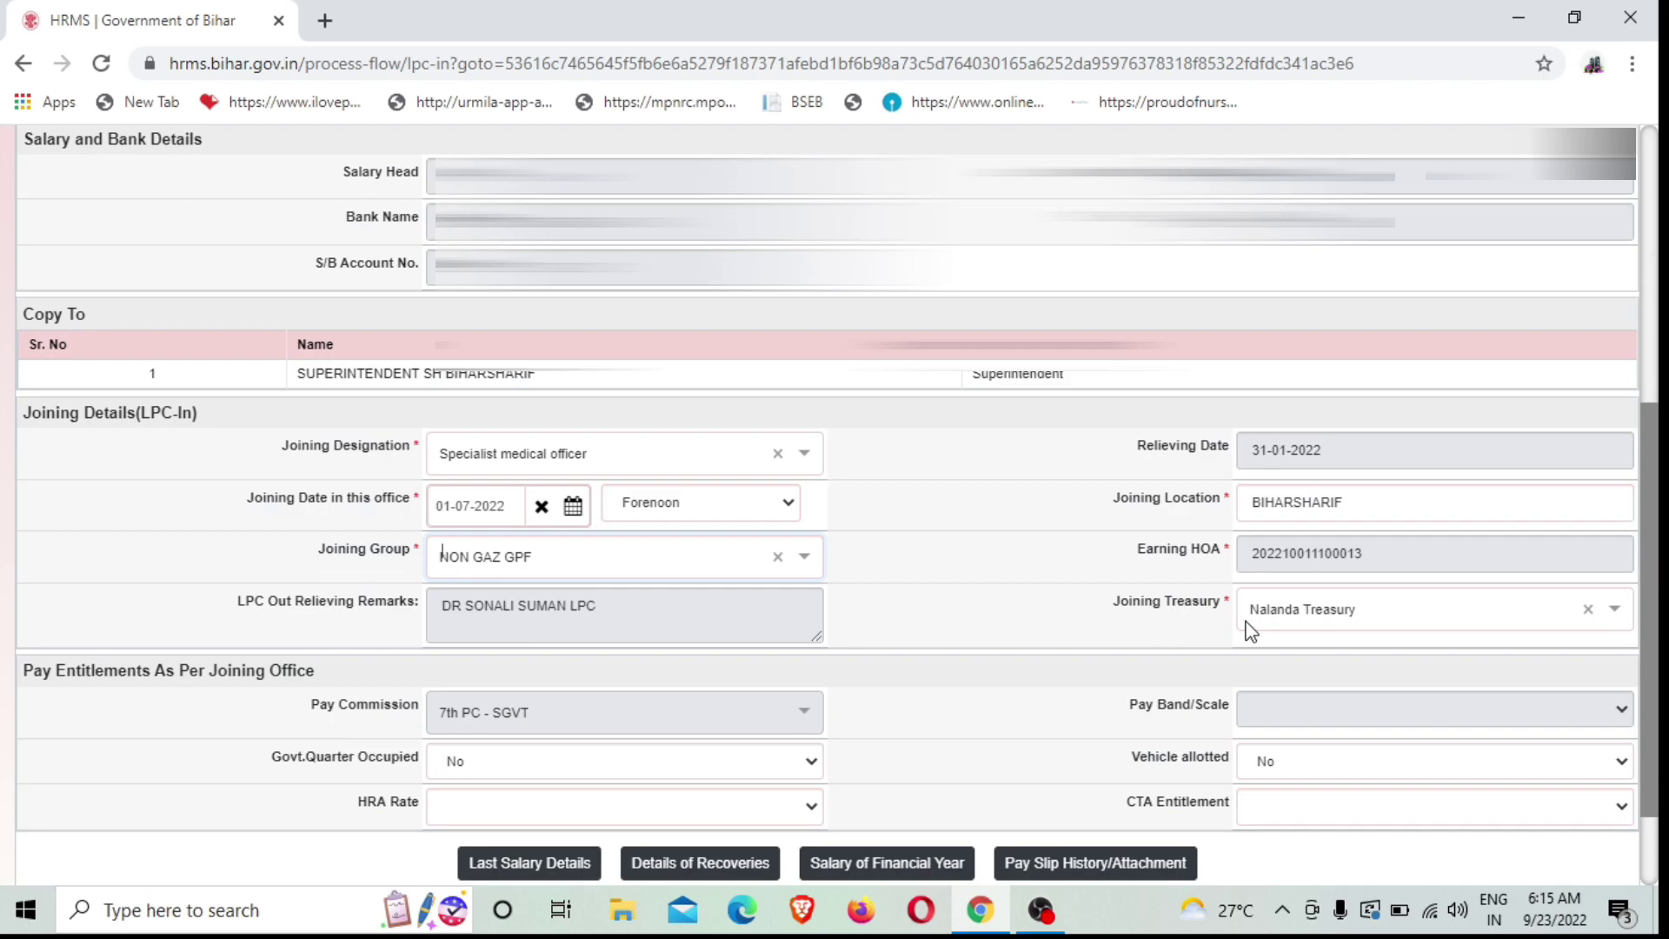
pyautogui.click(1401, 612)
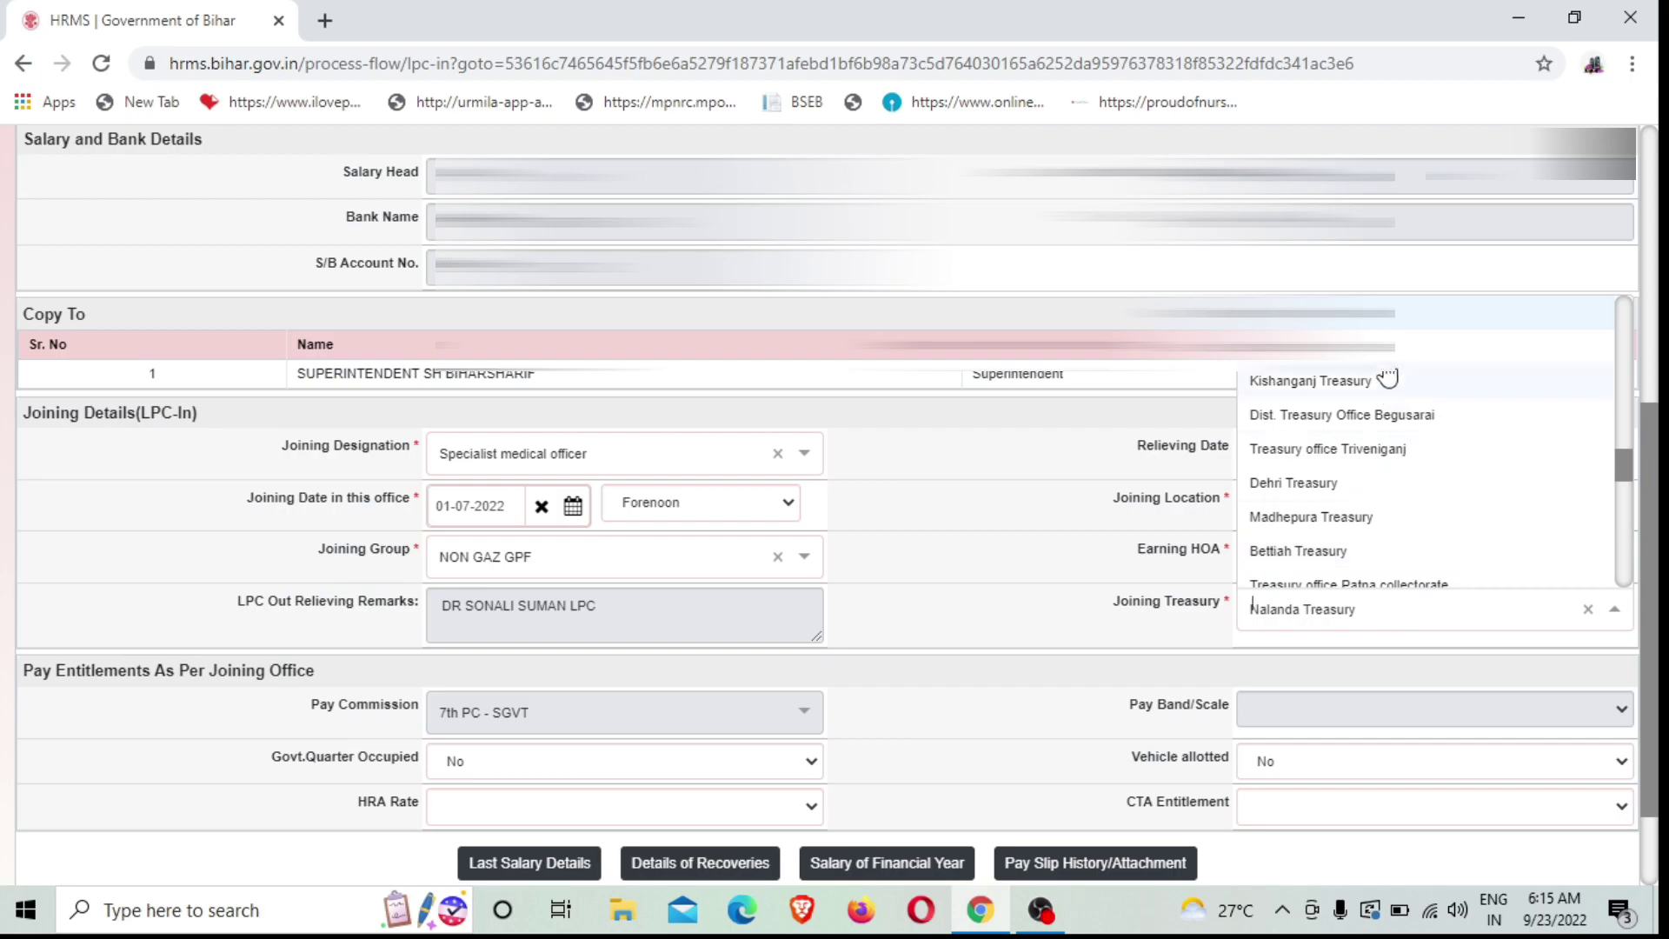
pyautogui.press('Escape')
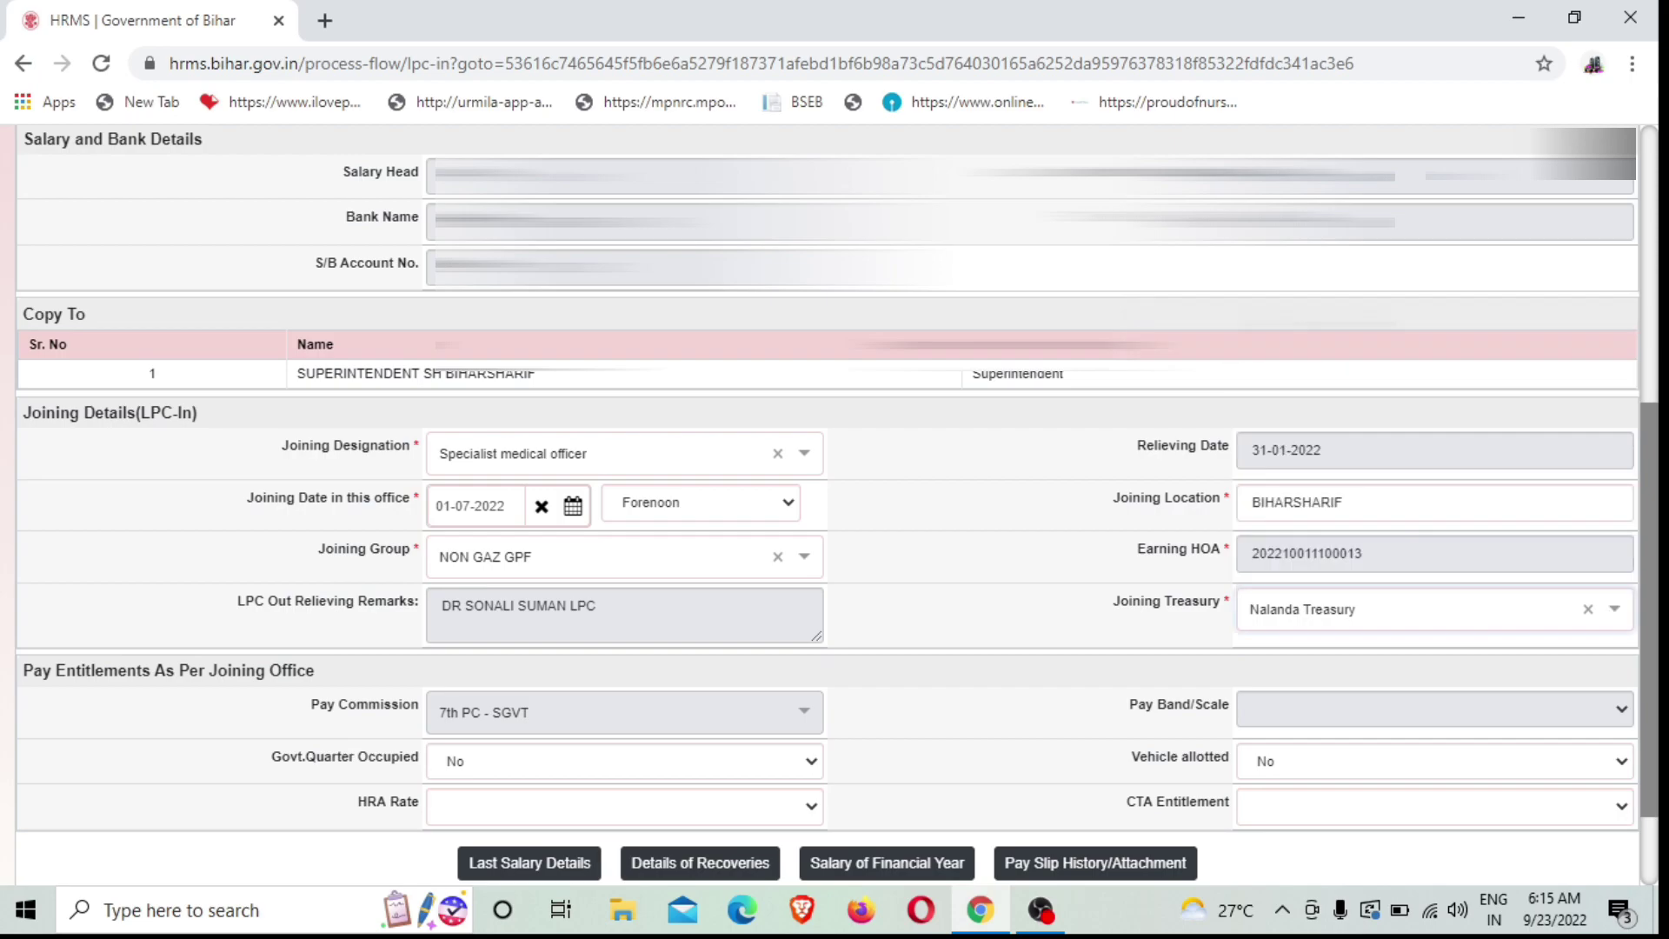
pyautogui.scroll(-2, 1061, 622)
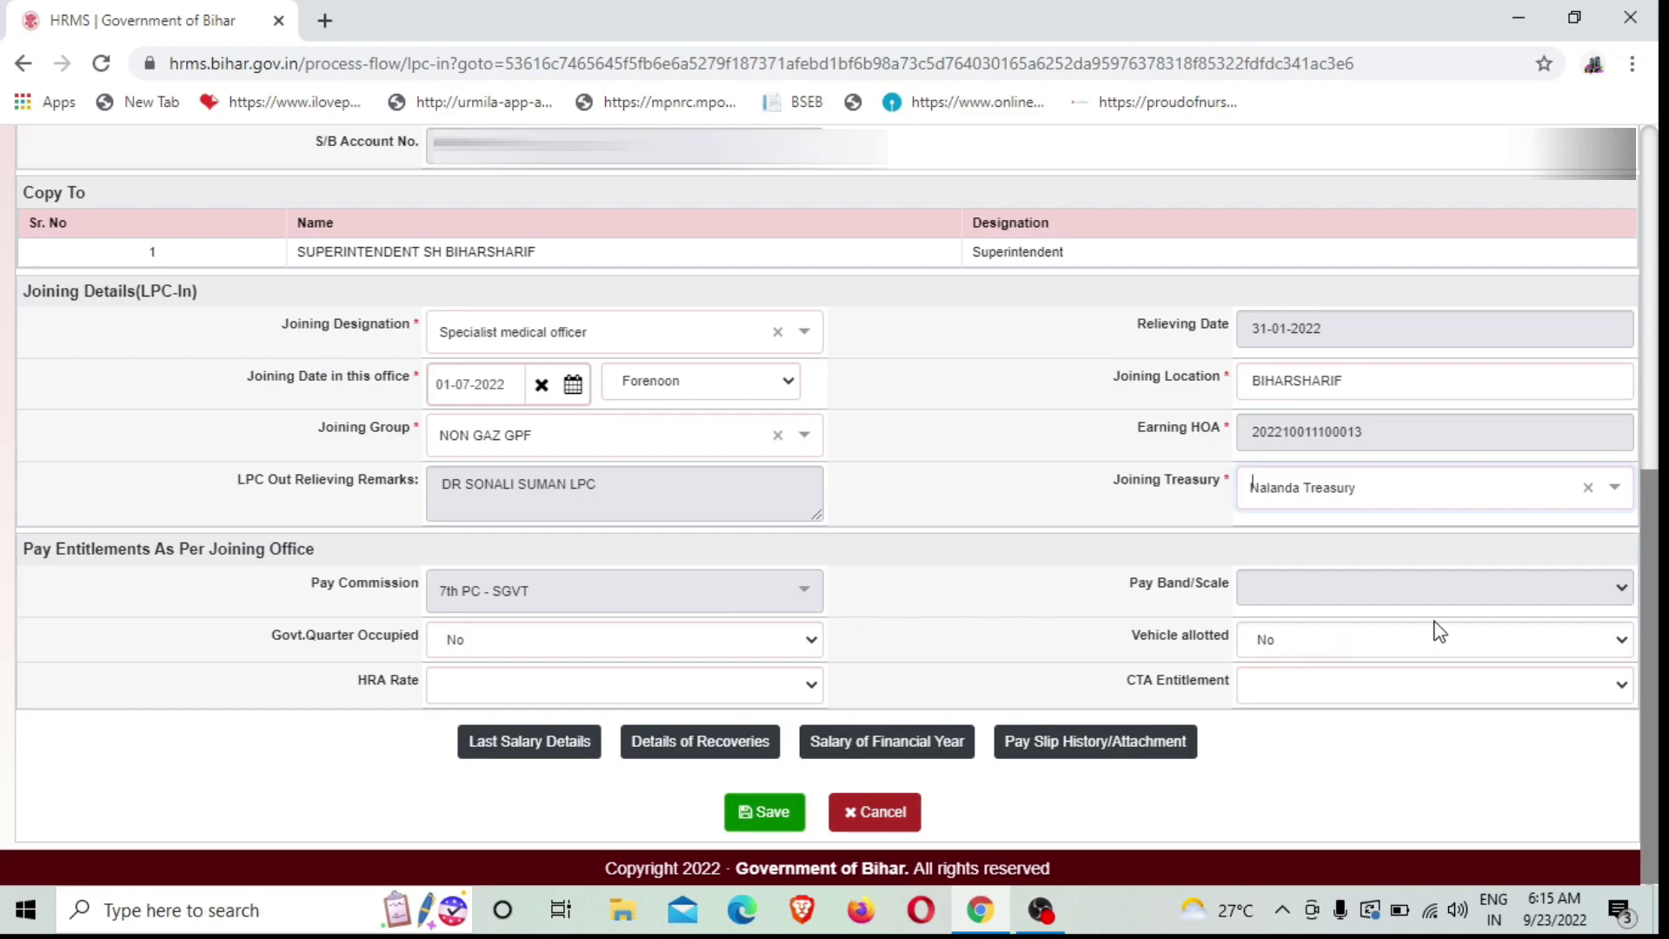
# - Set Govt. Quarter Occupied and Vehicle allotted to No, and HRA rate to Tier 3
pyautogui.click(1436, 586)
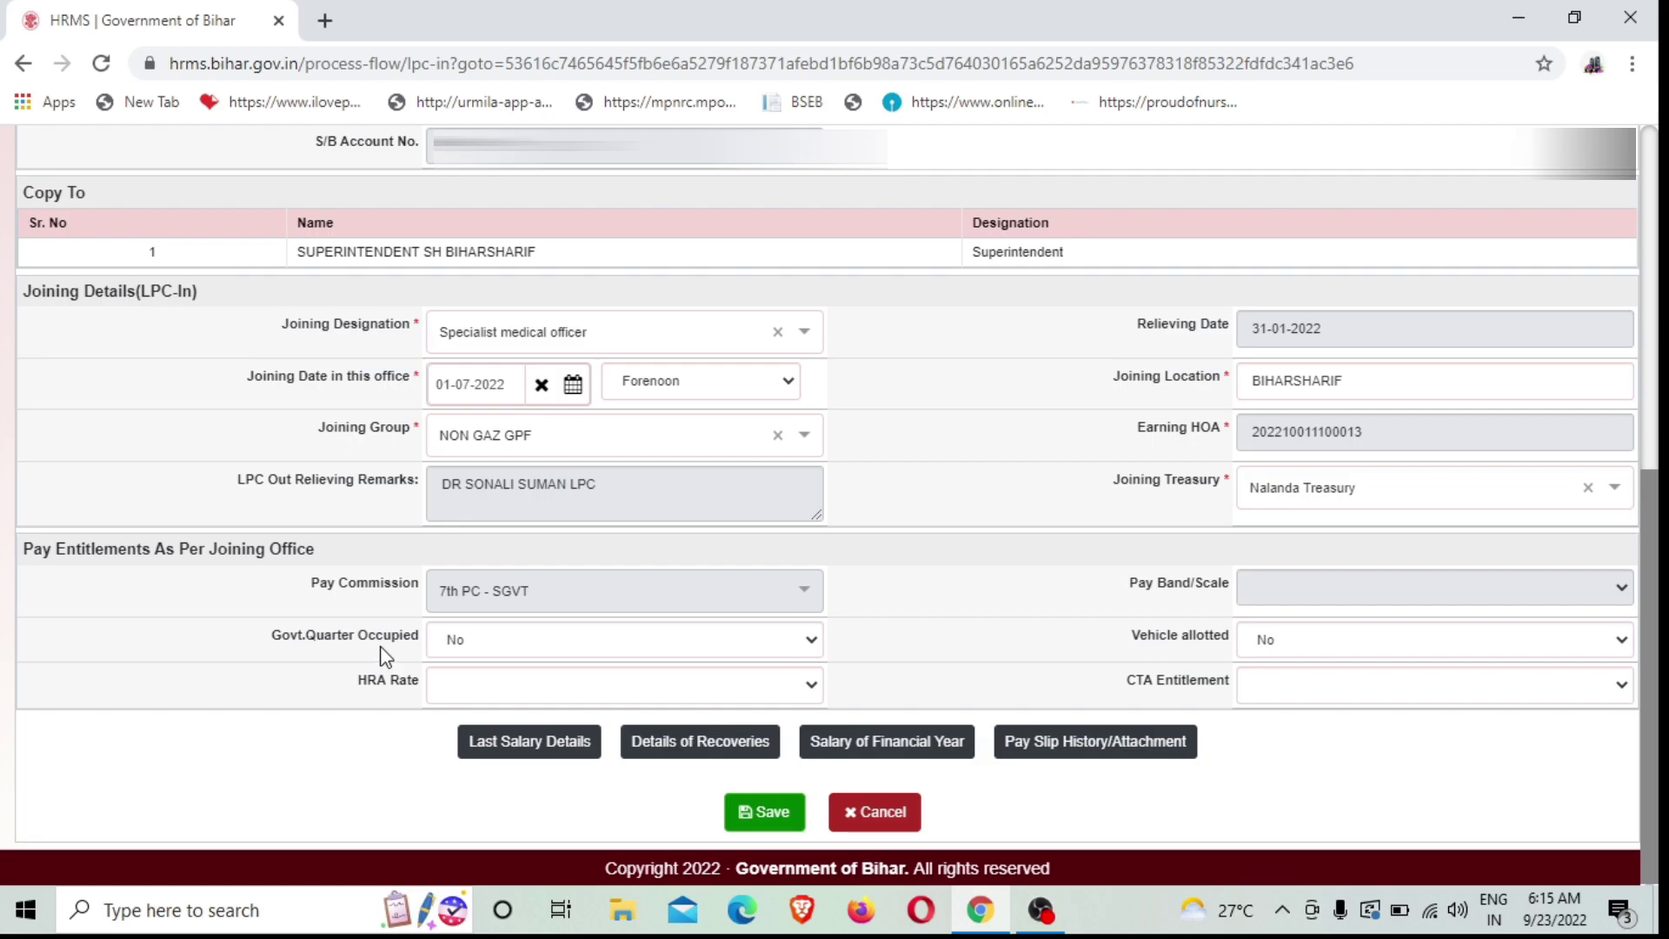
pyautogui.click(589, 644)
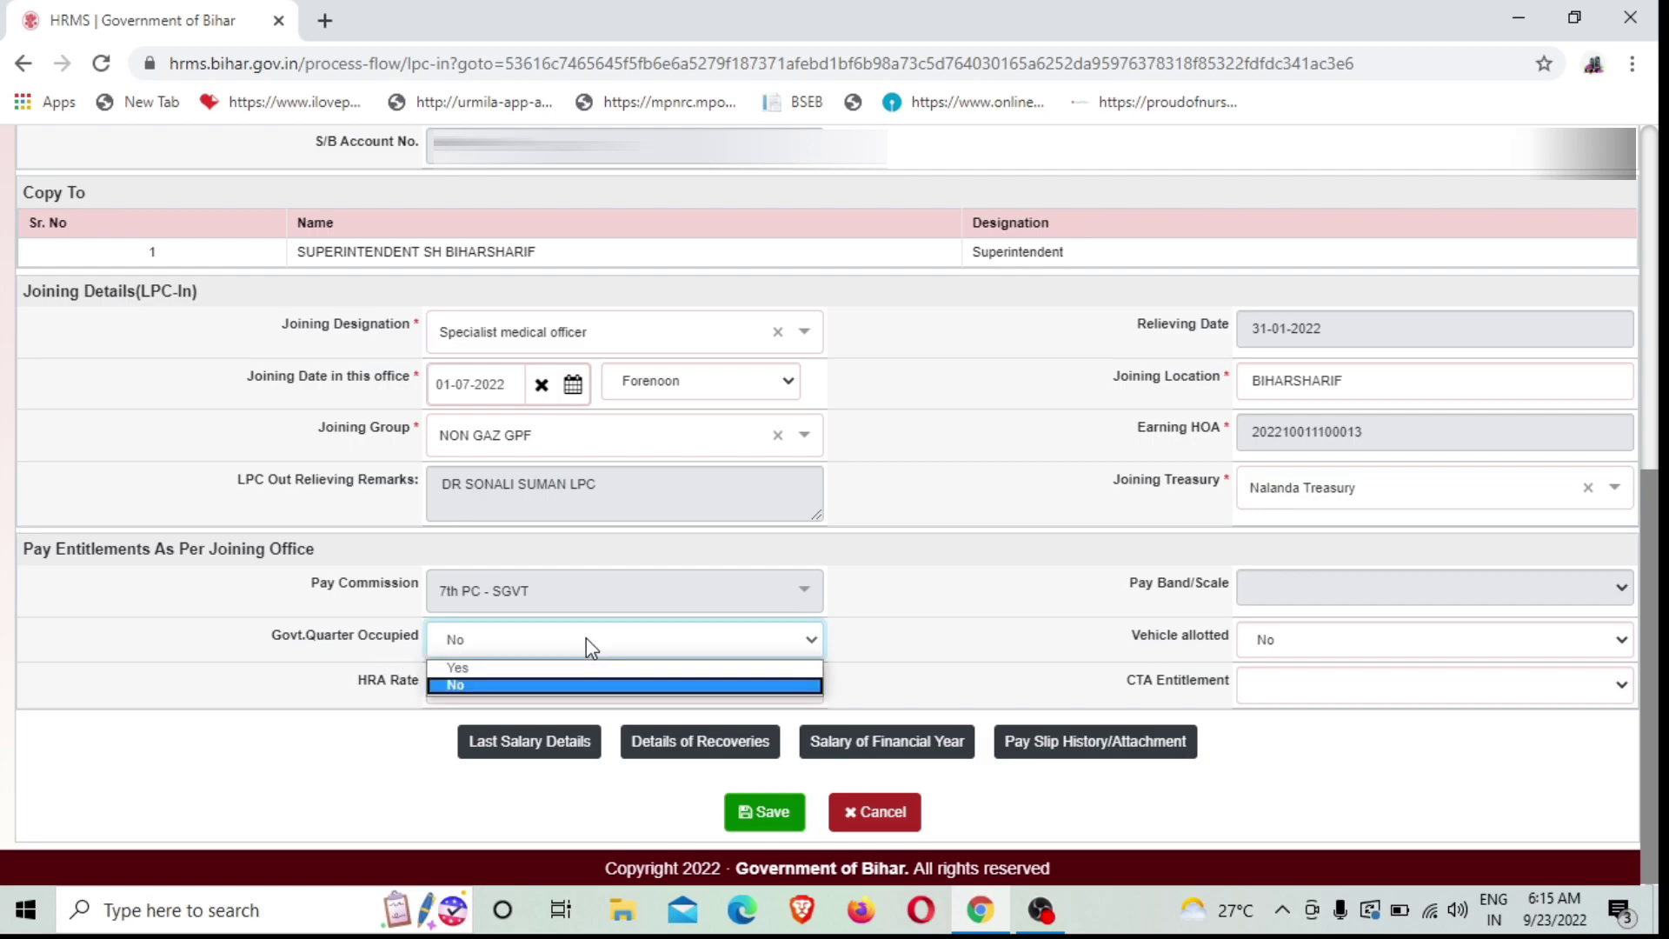
pyautogui.click(497, 687)
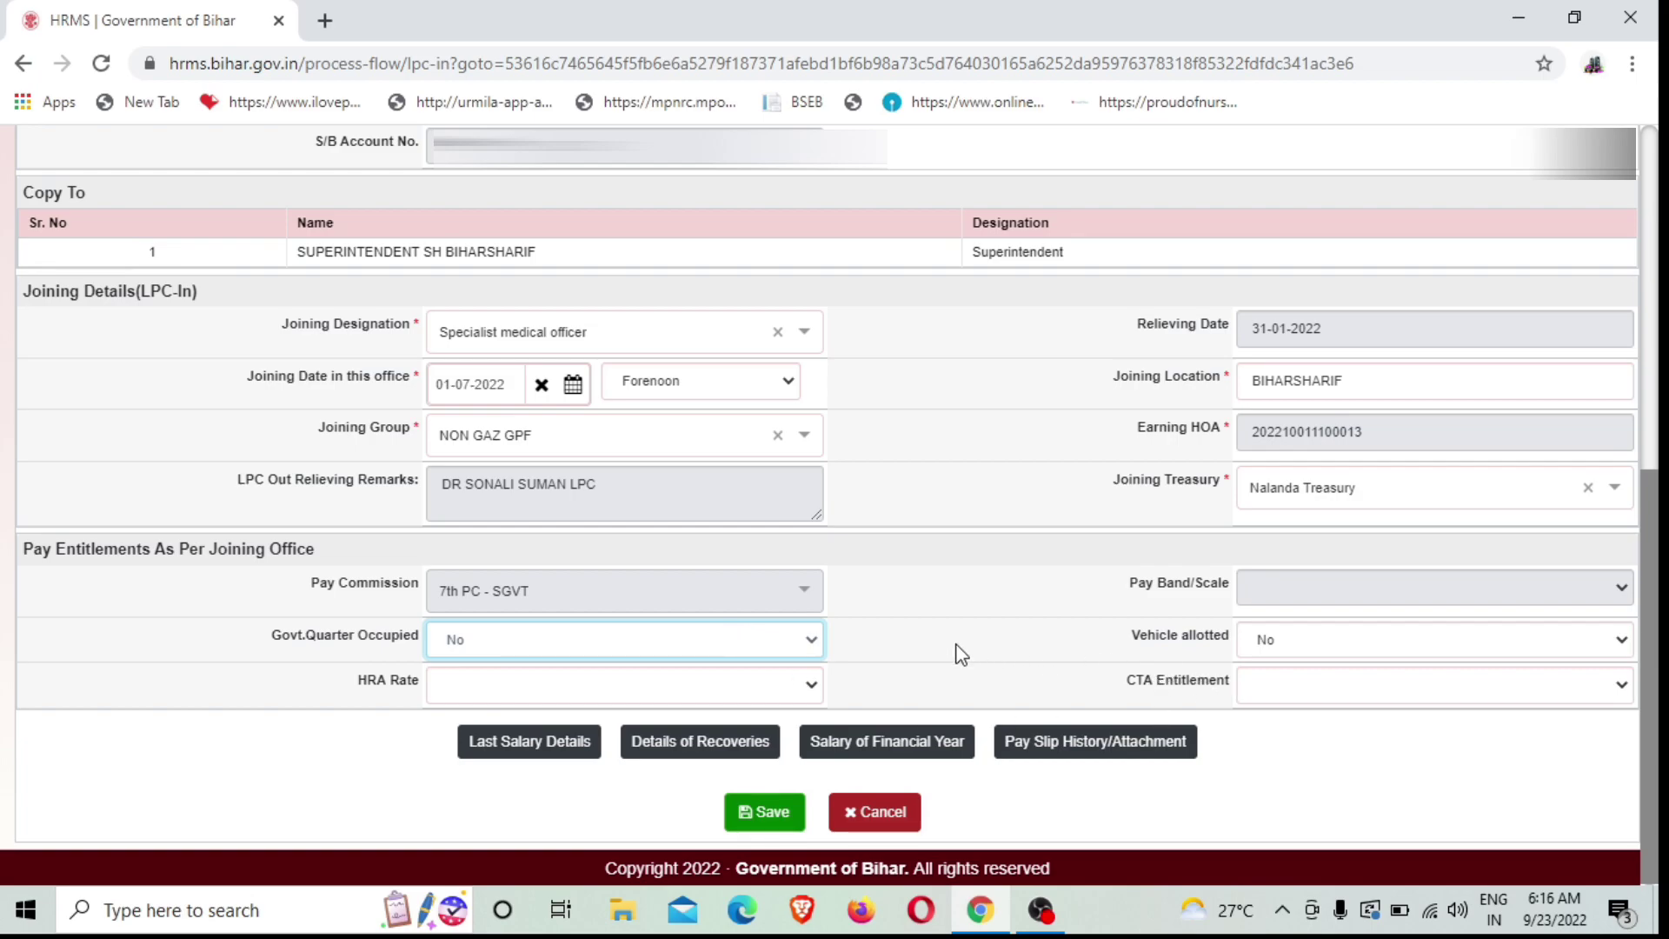
pyautogui.click(1468, 650)
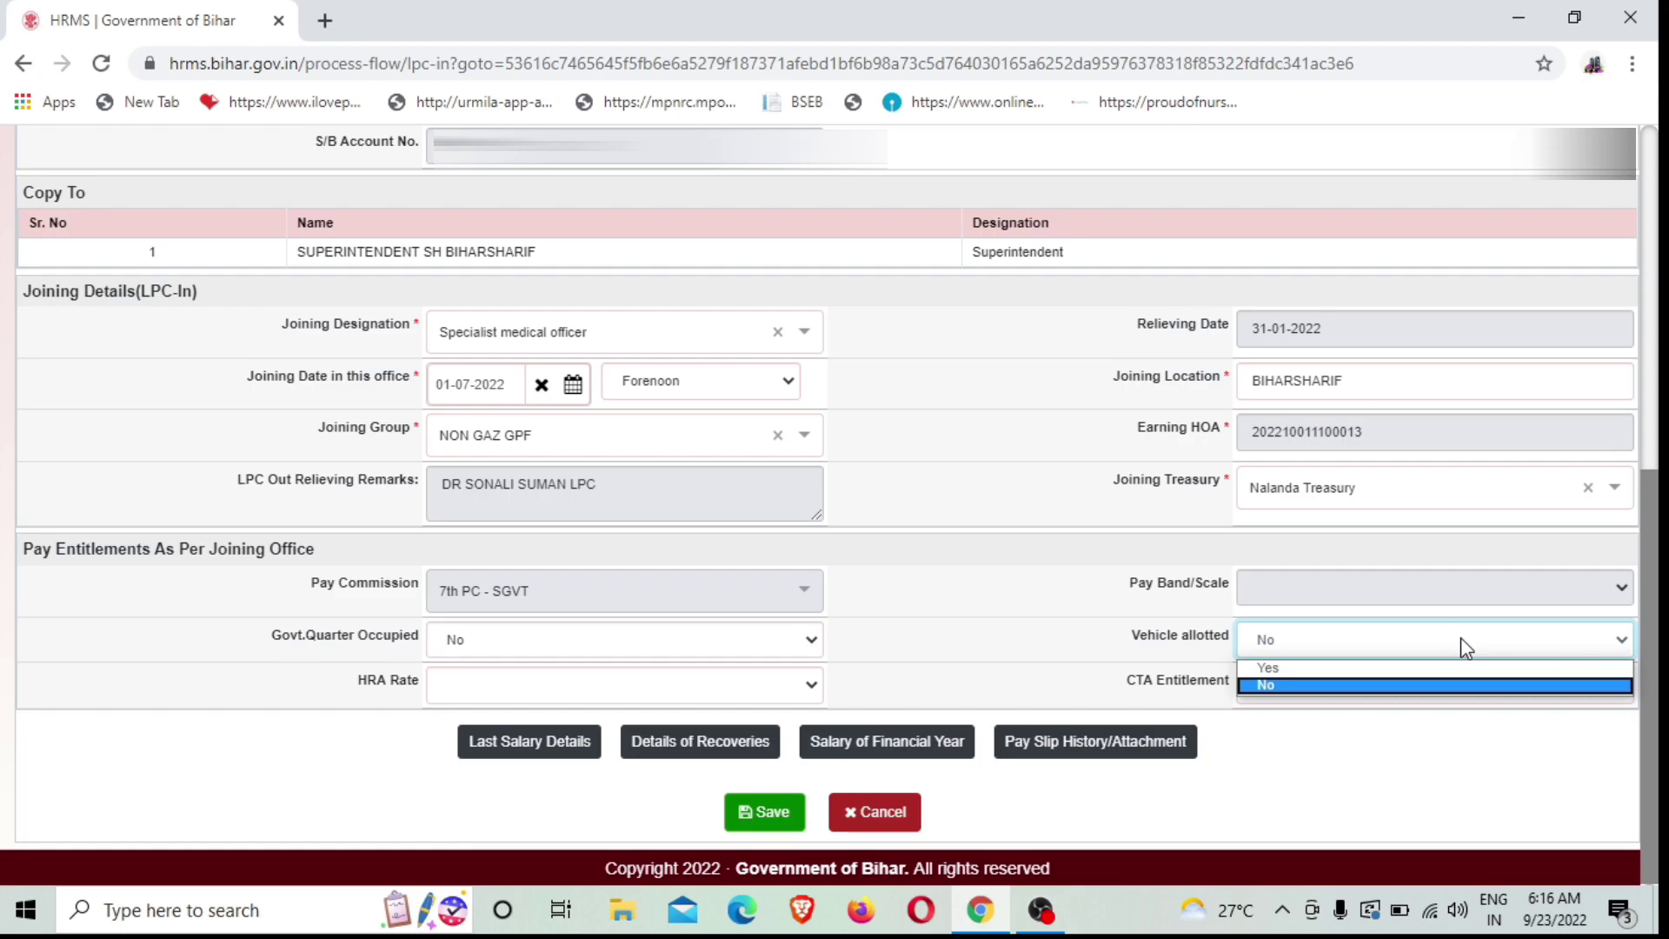
pyautogui.click(1321, 685)
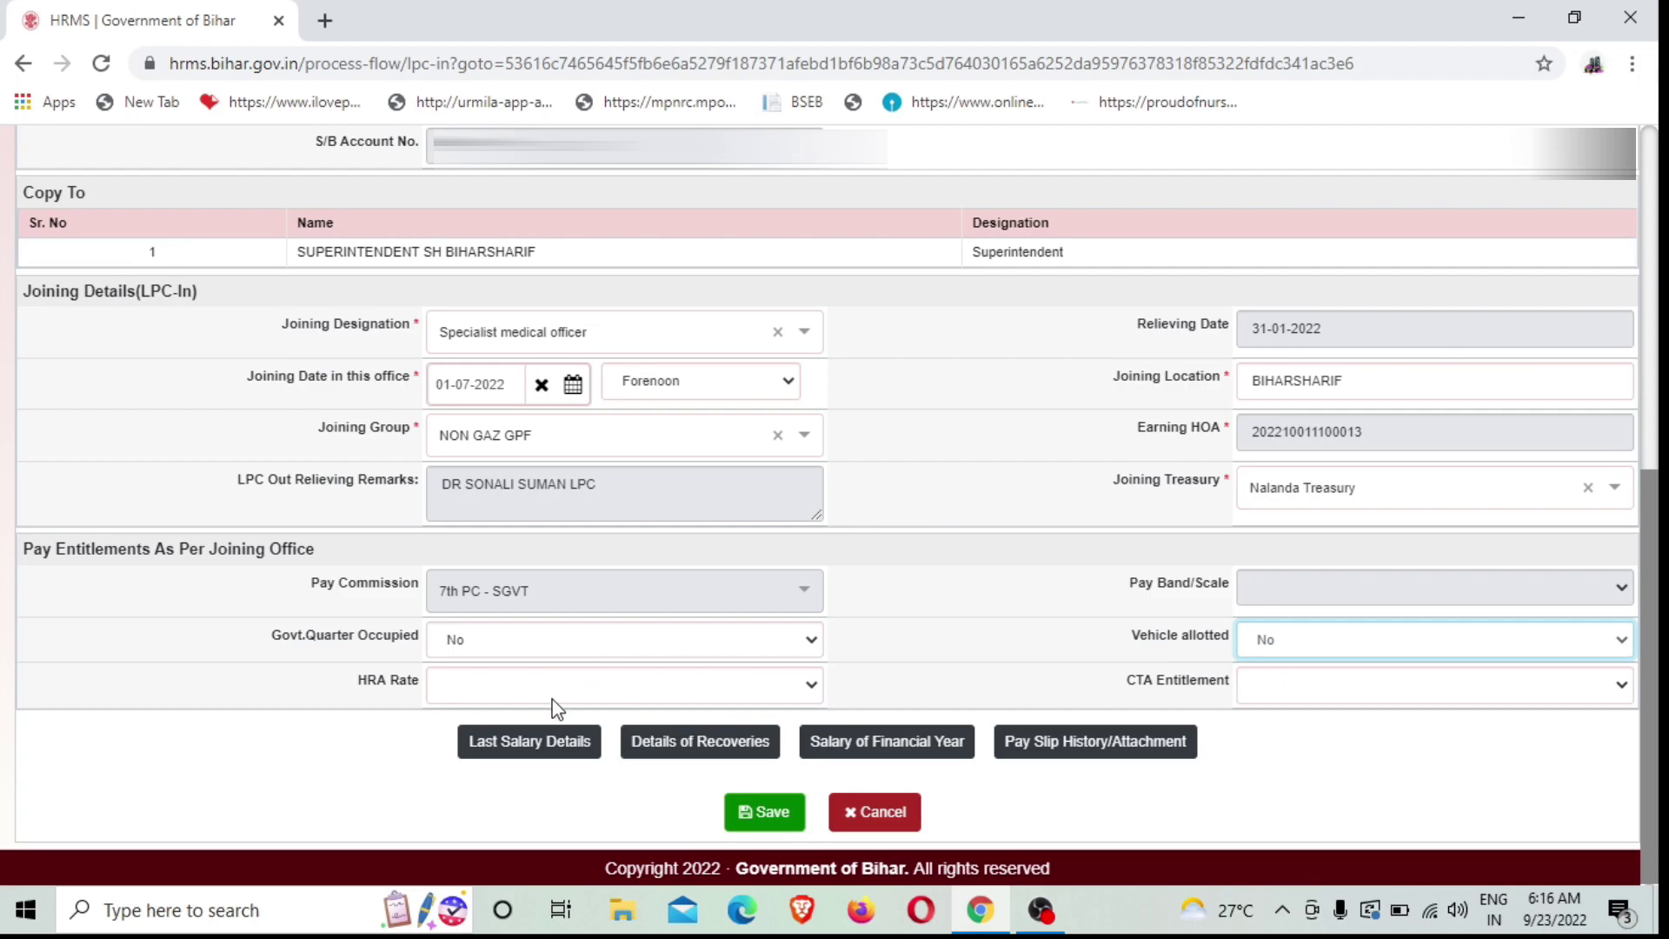
pyautogui.click(632, 688)
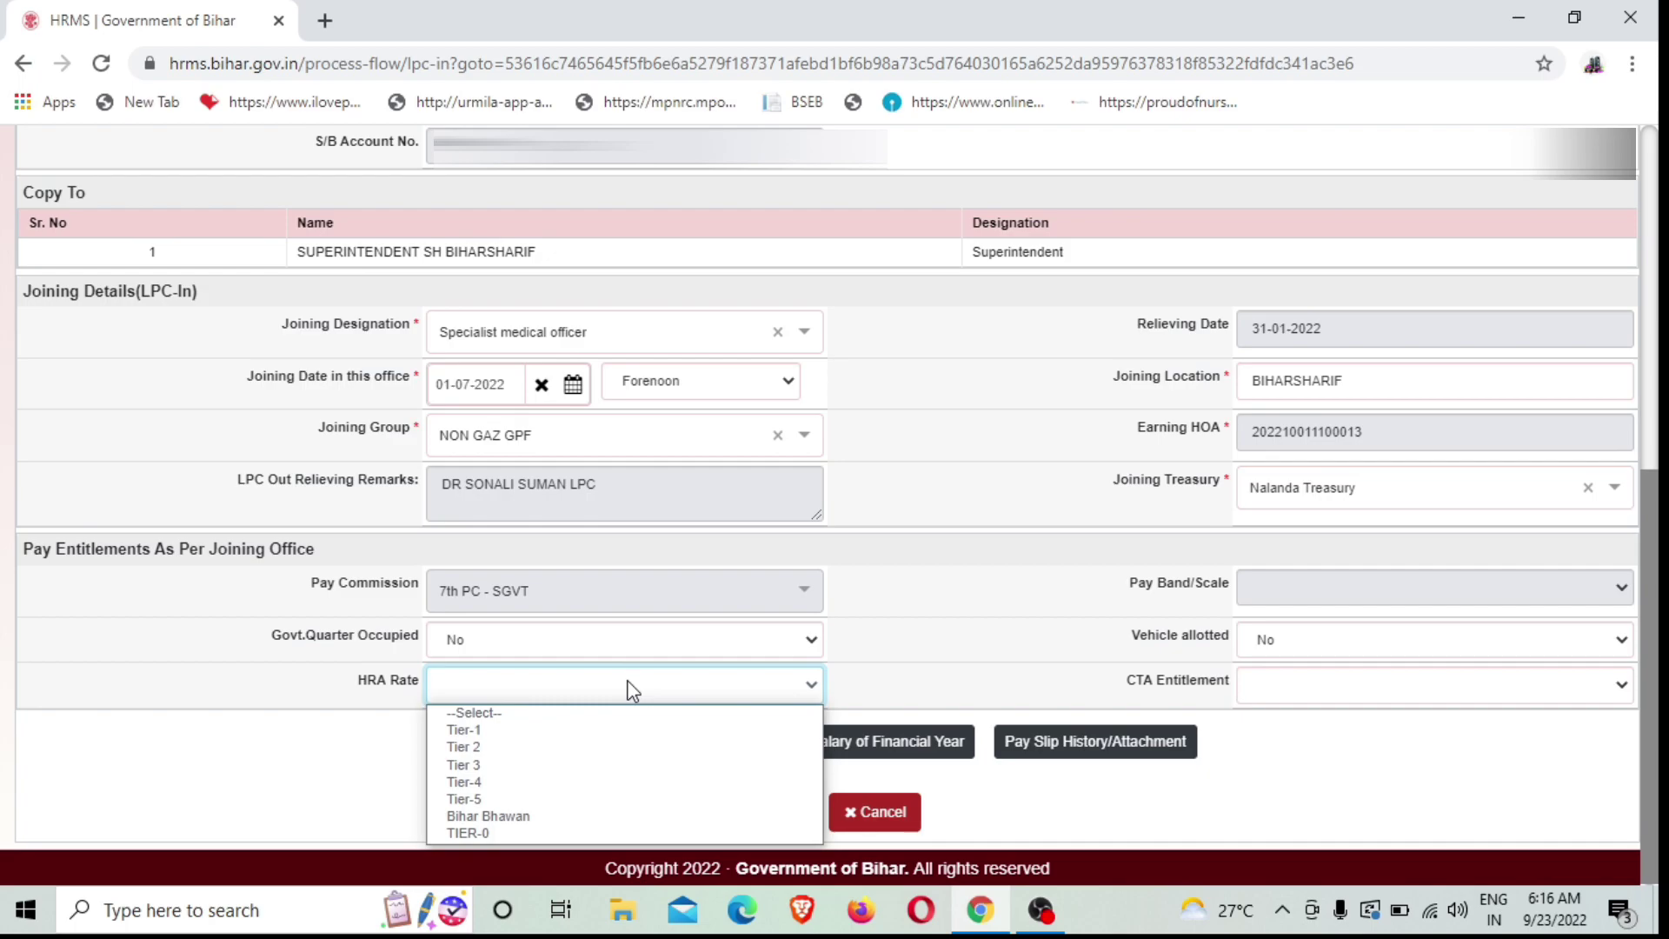
pyautogui.click(561, 765)
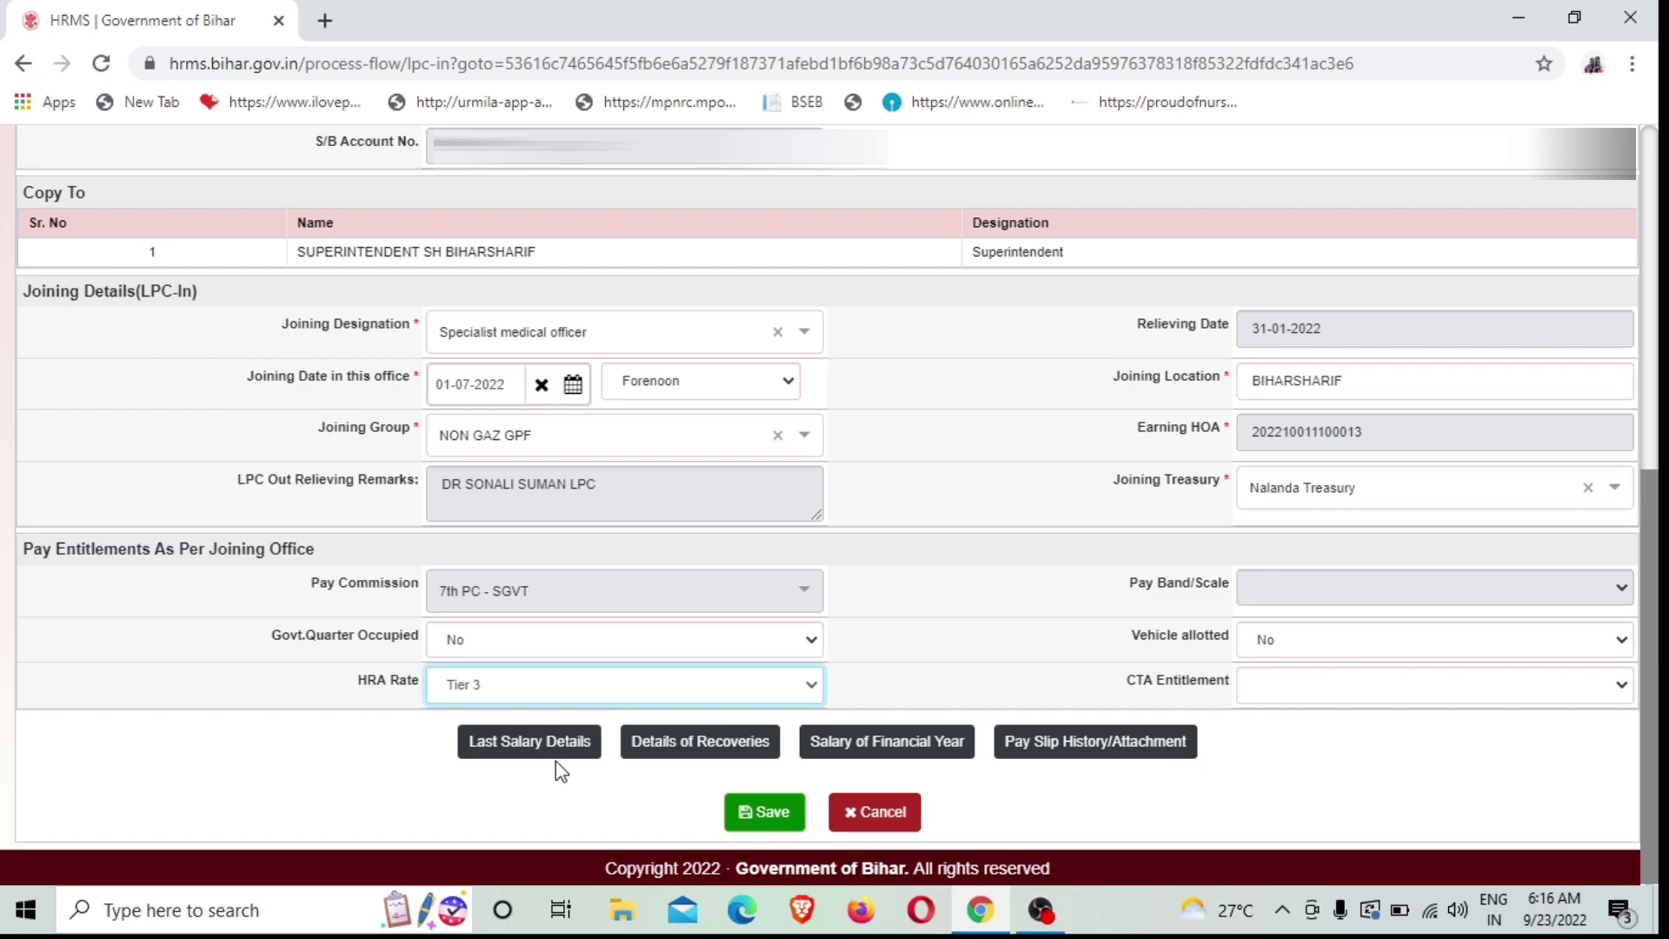
# - Attempt to save the joining details and dismiss the resulting error alert
pyautogui.click(1327, 693)
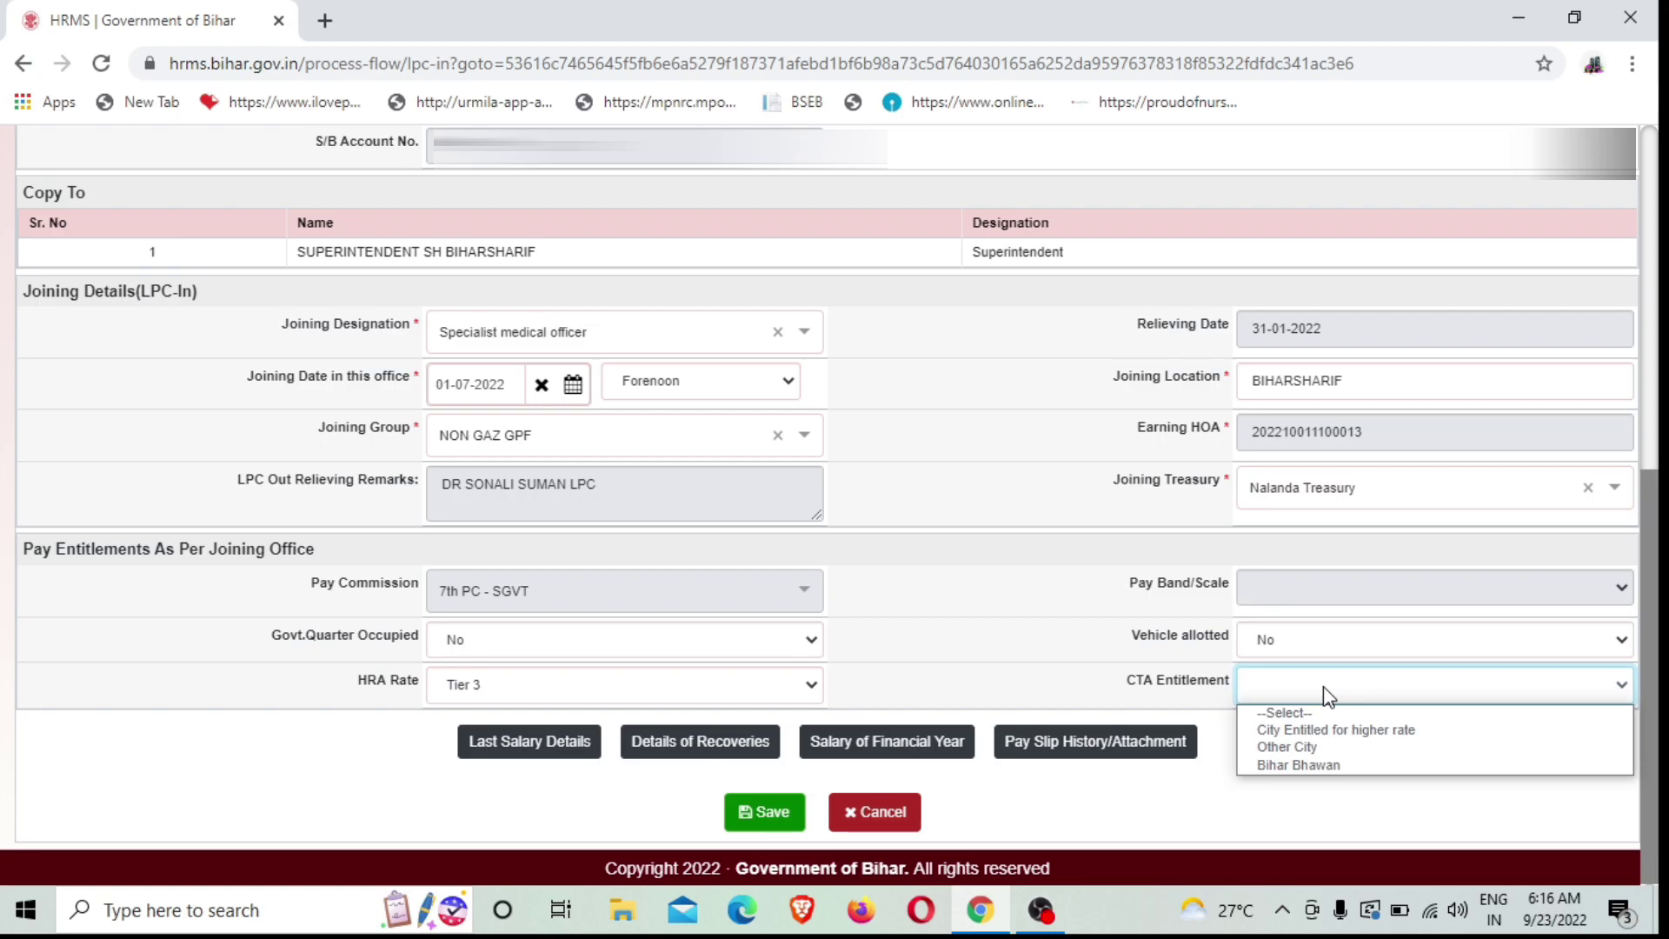
pyautogui.click(1068, 672)
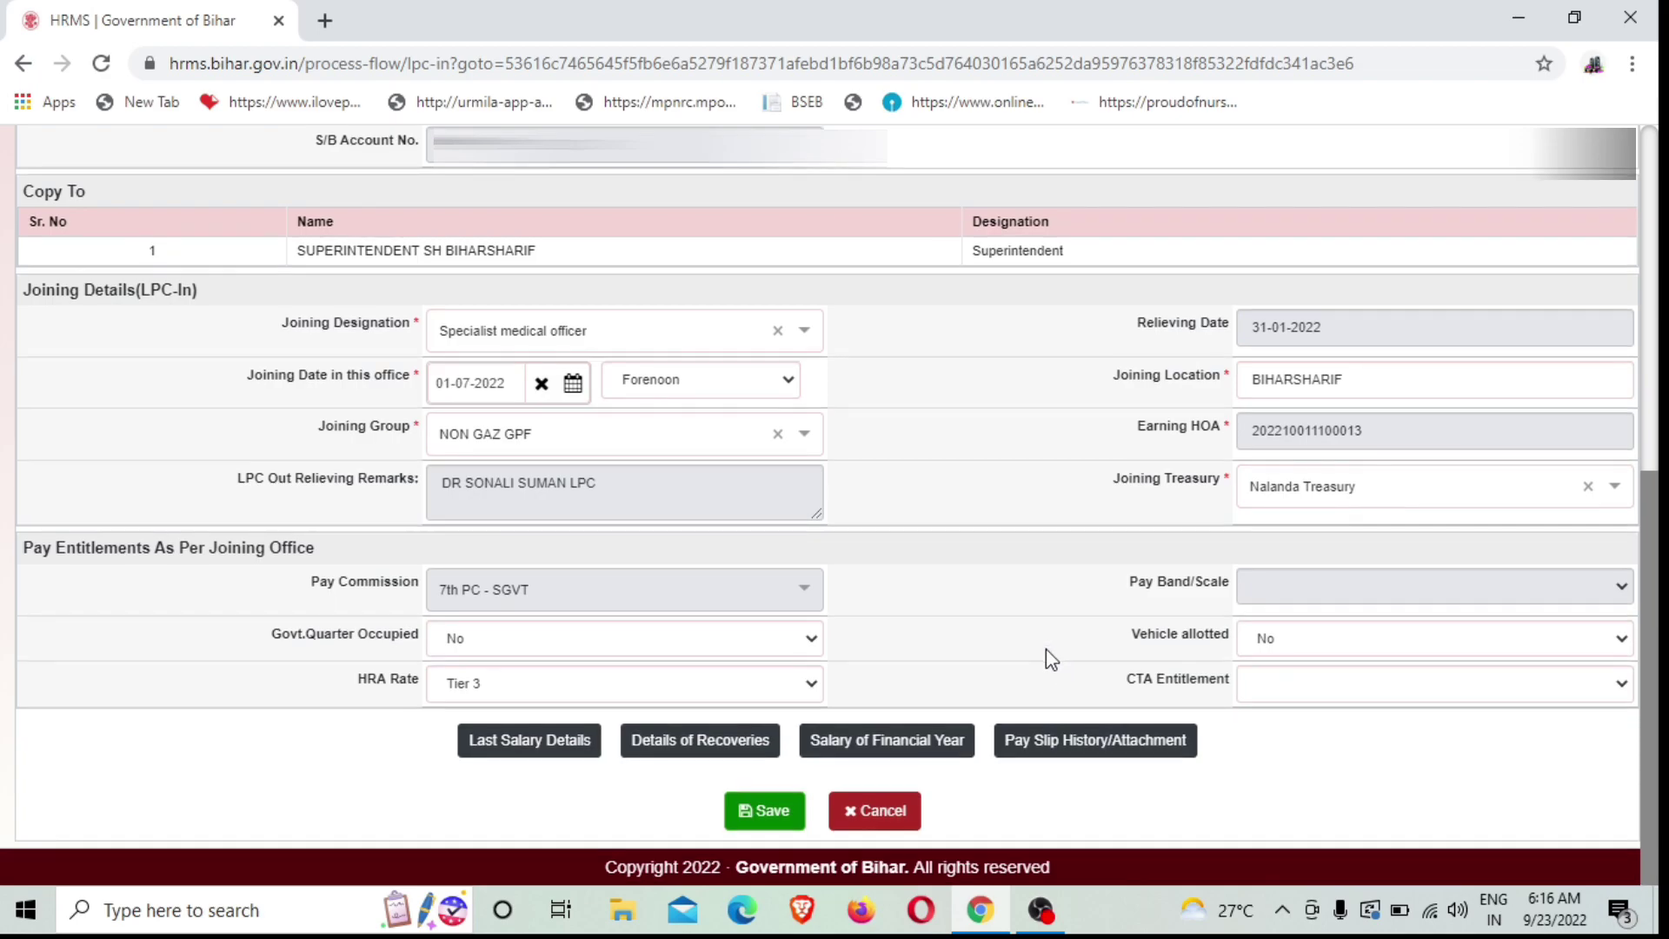
pyautogui.click(765, 816)
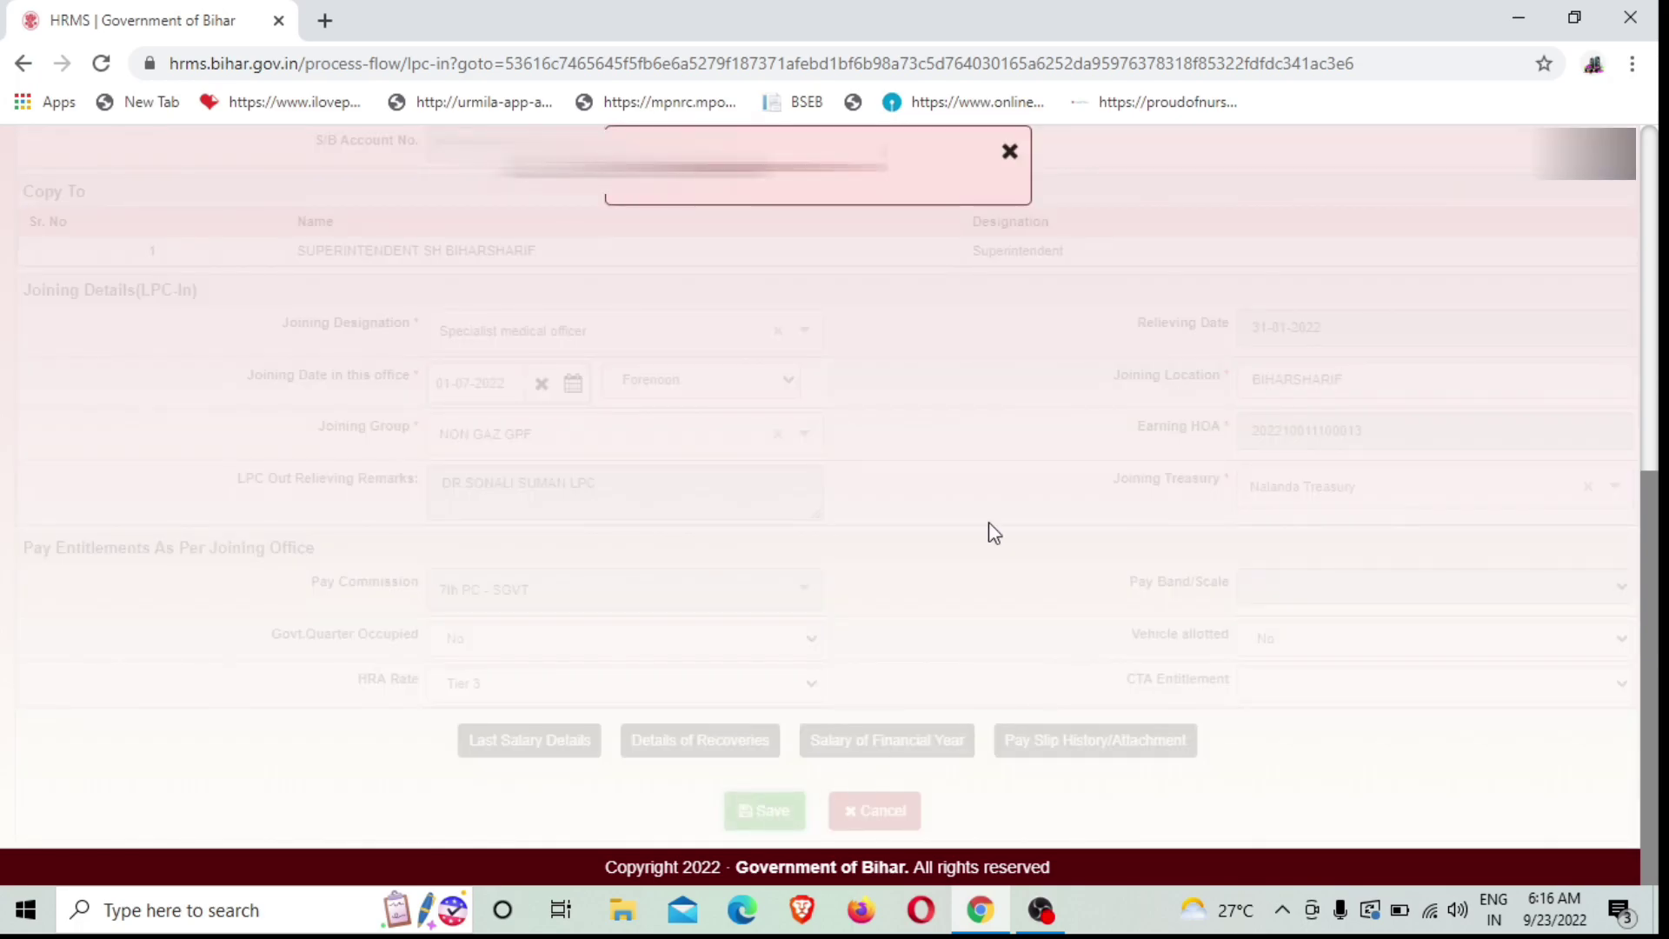
pyautogui.click(1009, 157)
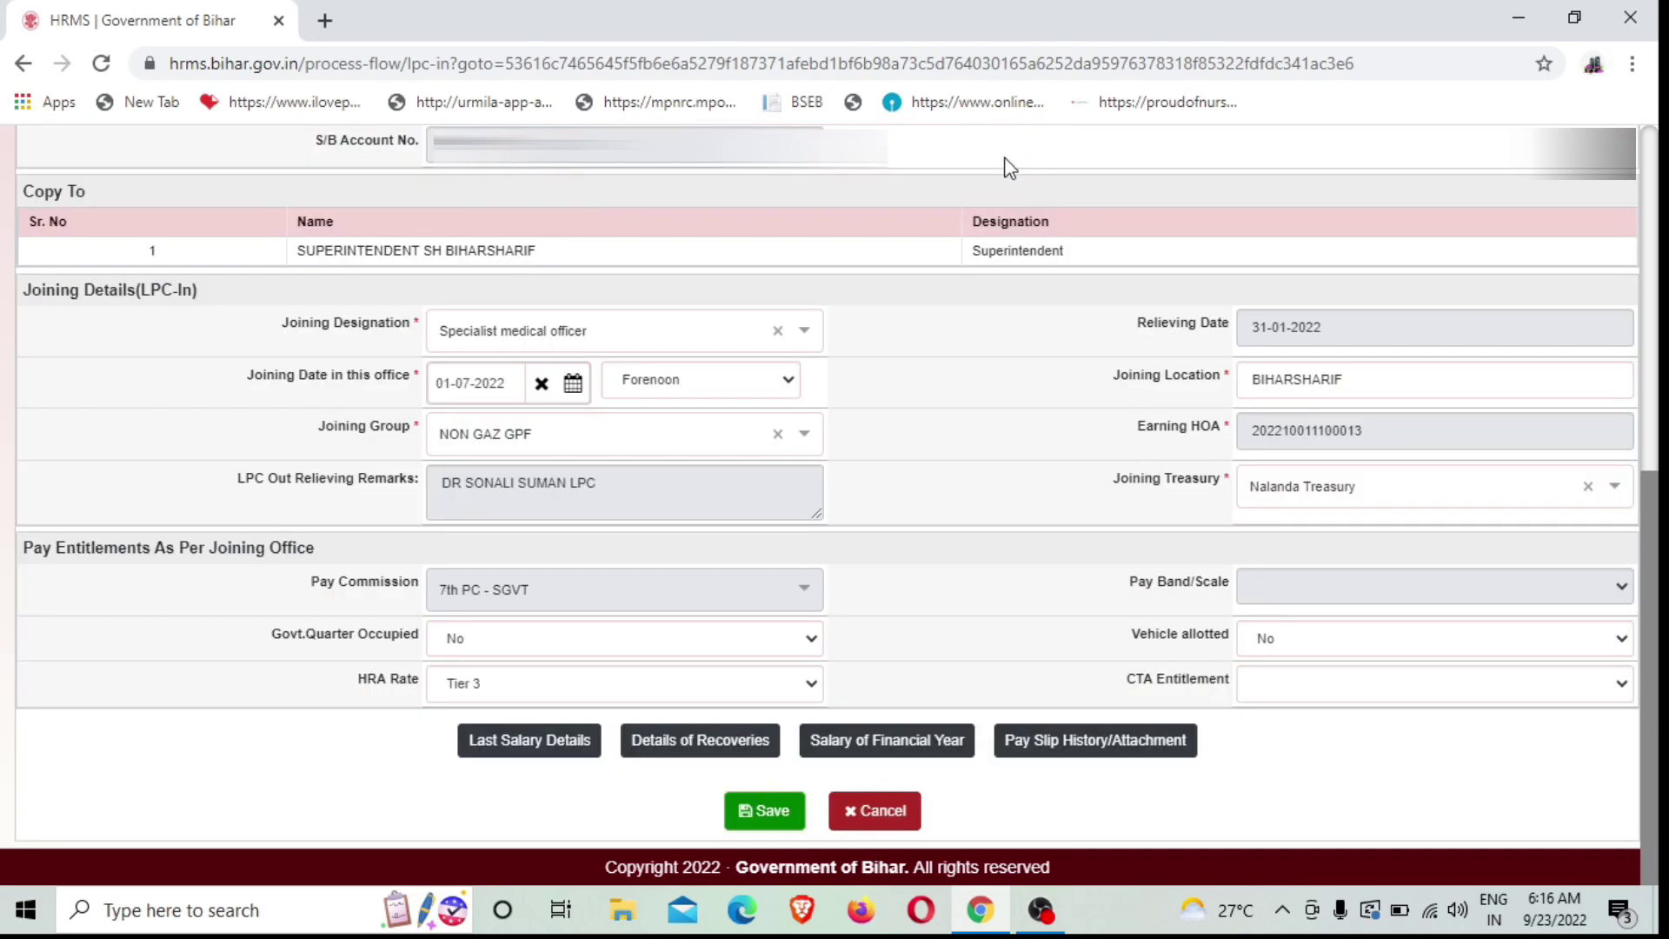
# - Set the CTA entitlement to Other City
pyautogui.click(1336, 692)
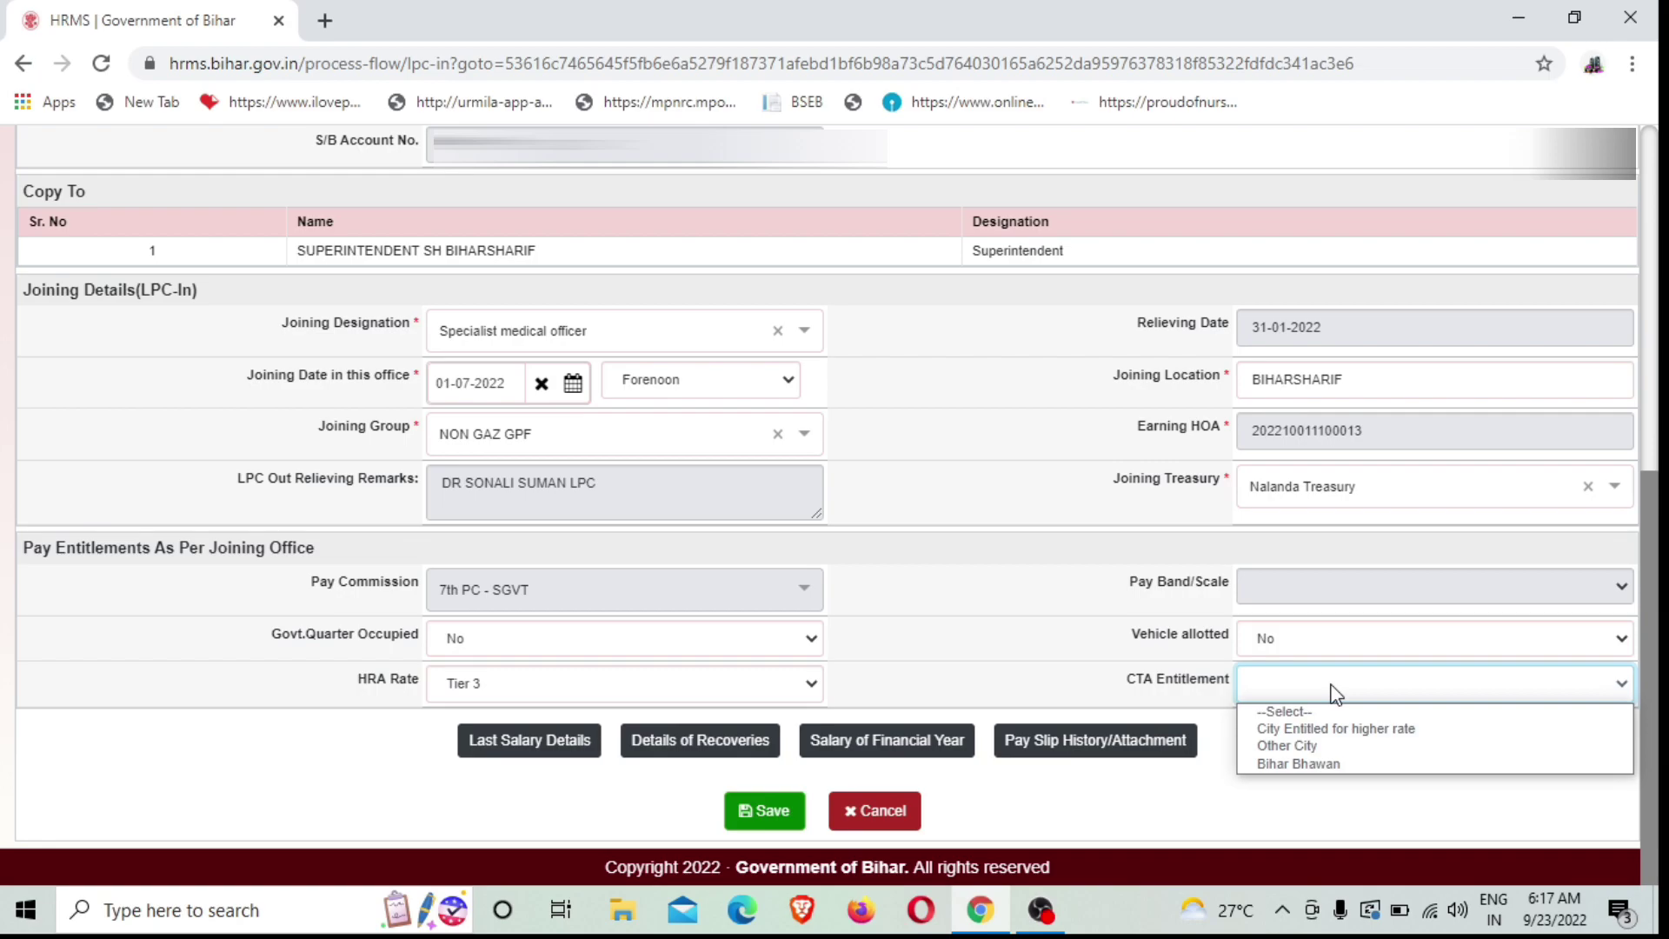
pyautogui.click(1322, 746)
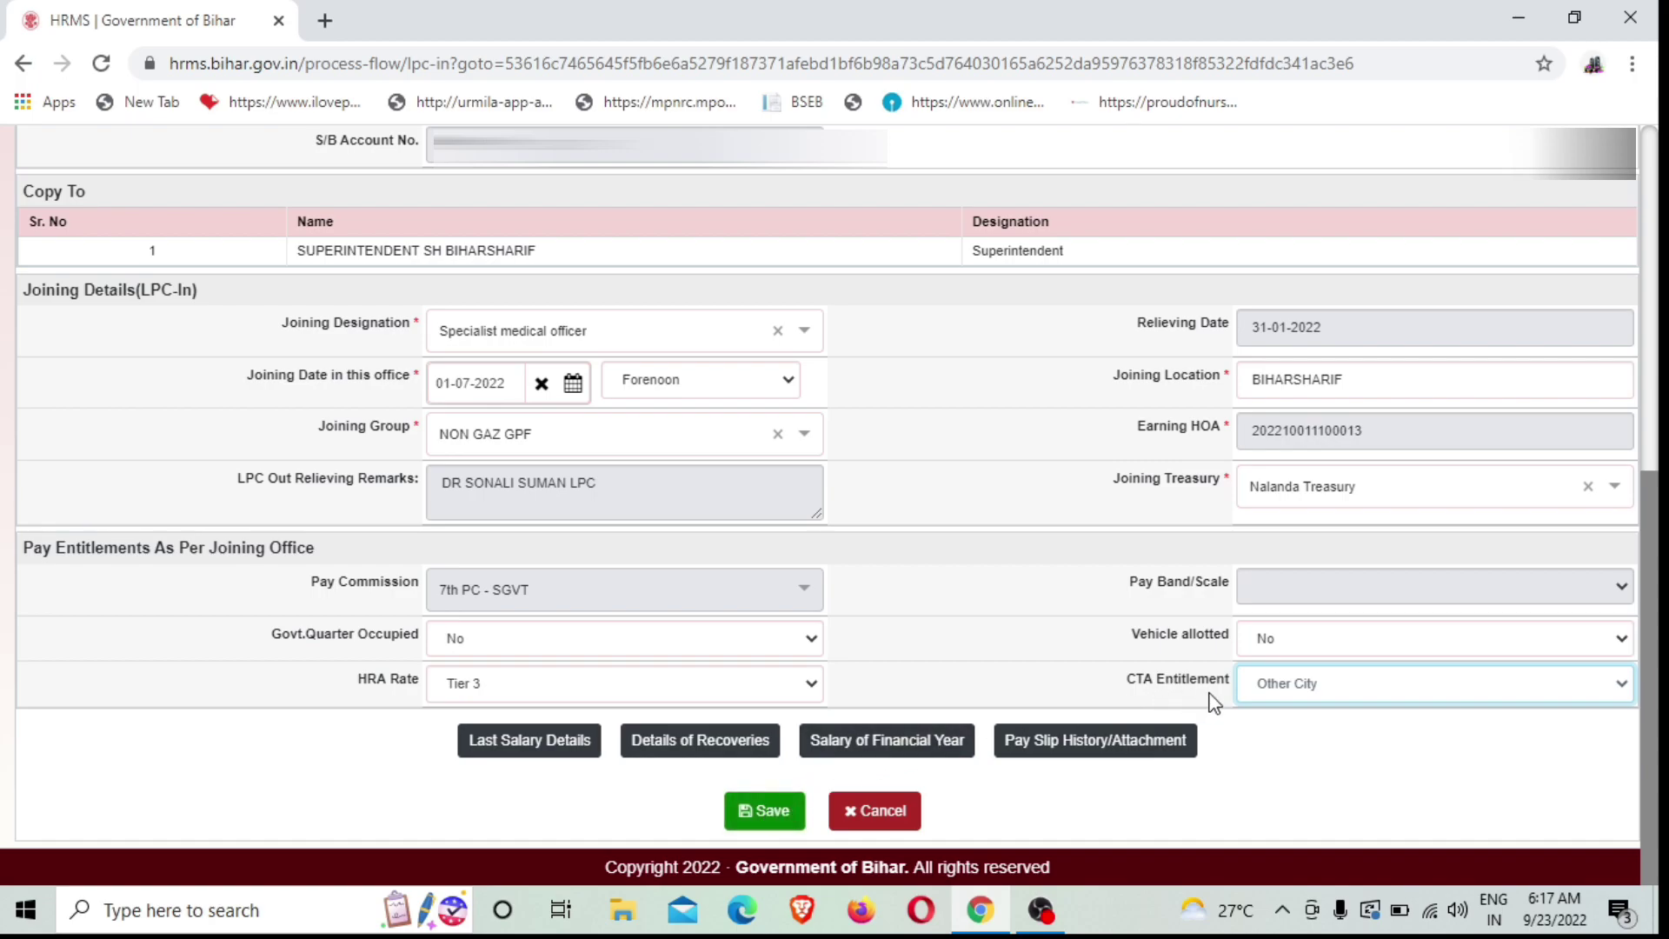
pyautogui.click(1311, 689)
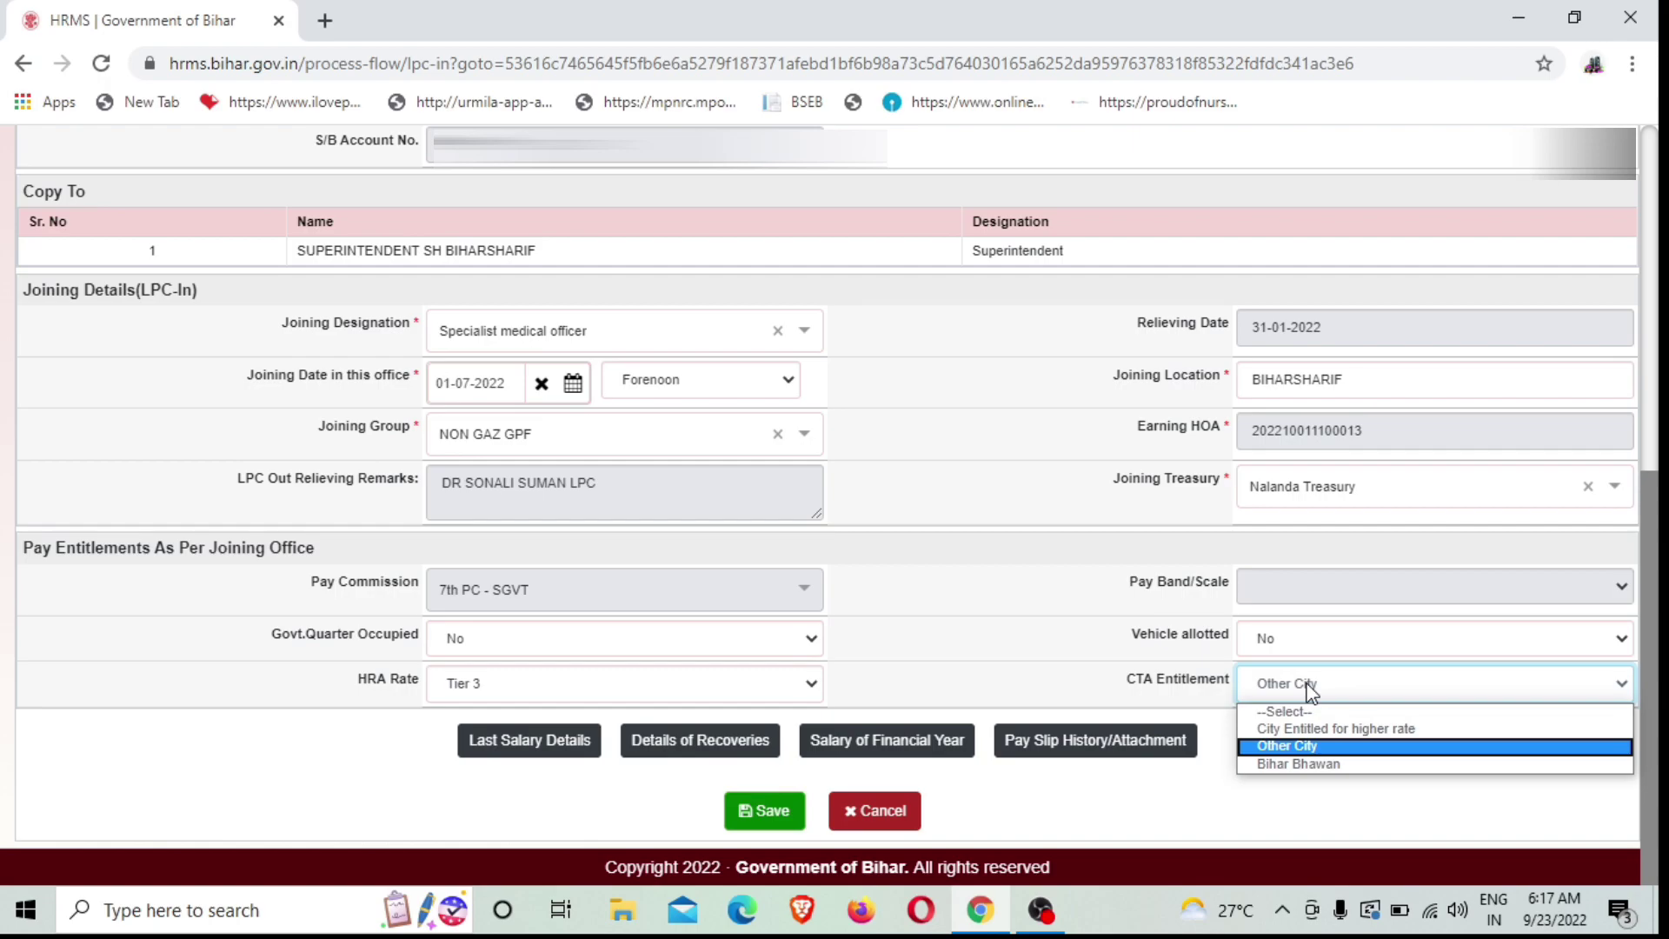
pyautogui.click(1304, 746)
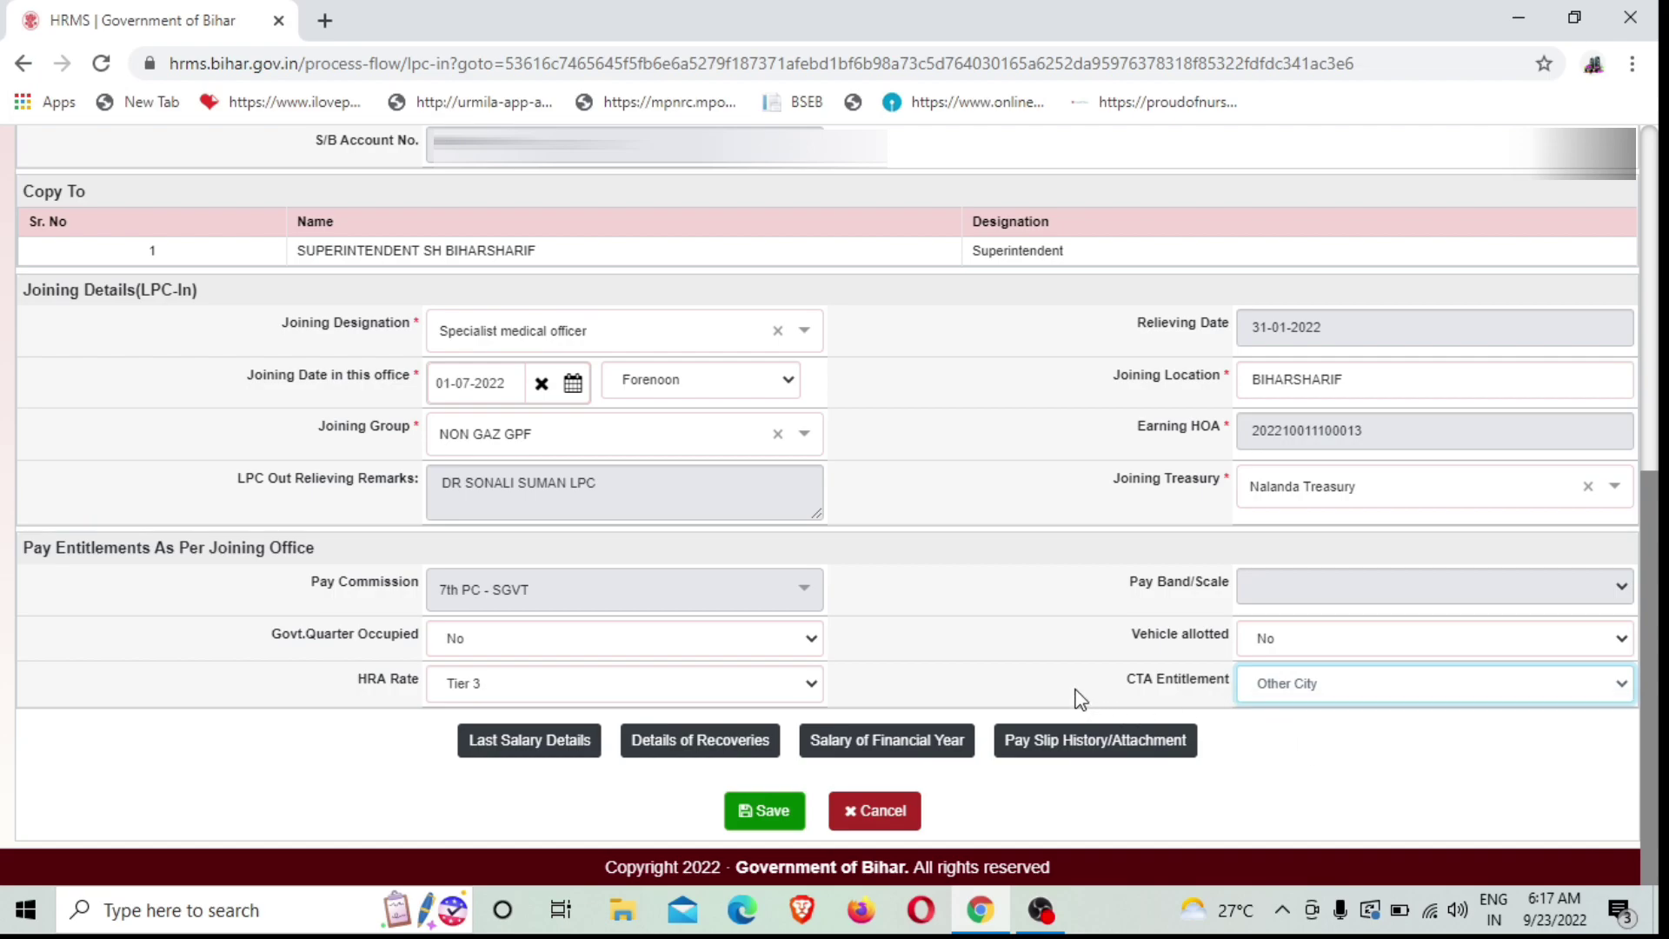
# - Save the LPC-In joining details, dismiss the success notice, and scroll down to Actions
pyautogui.click(764, 813)
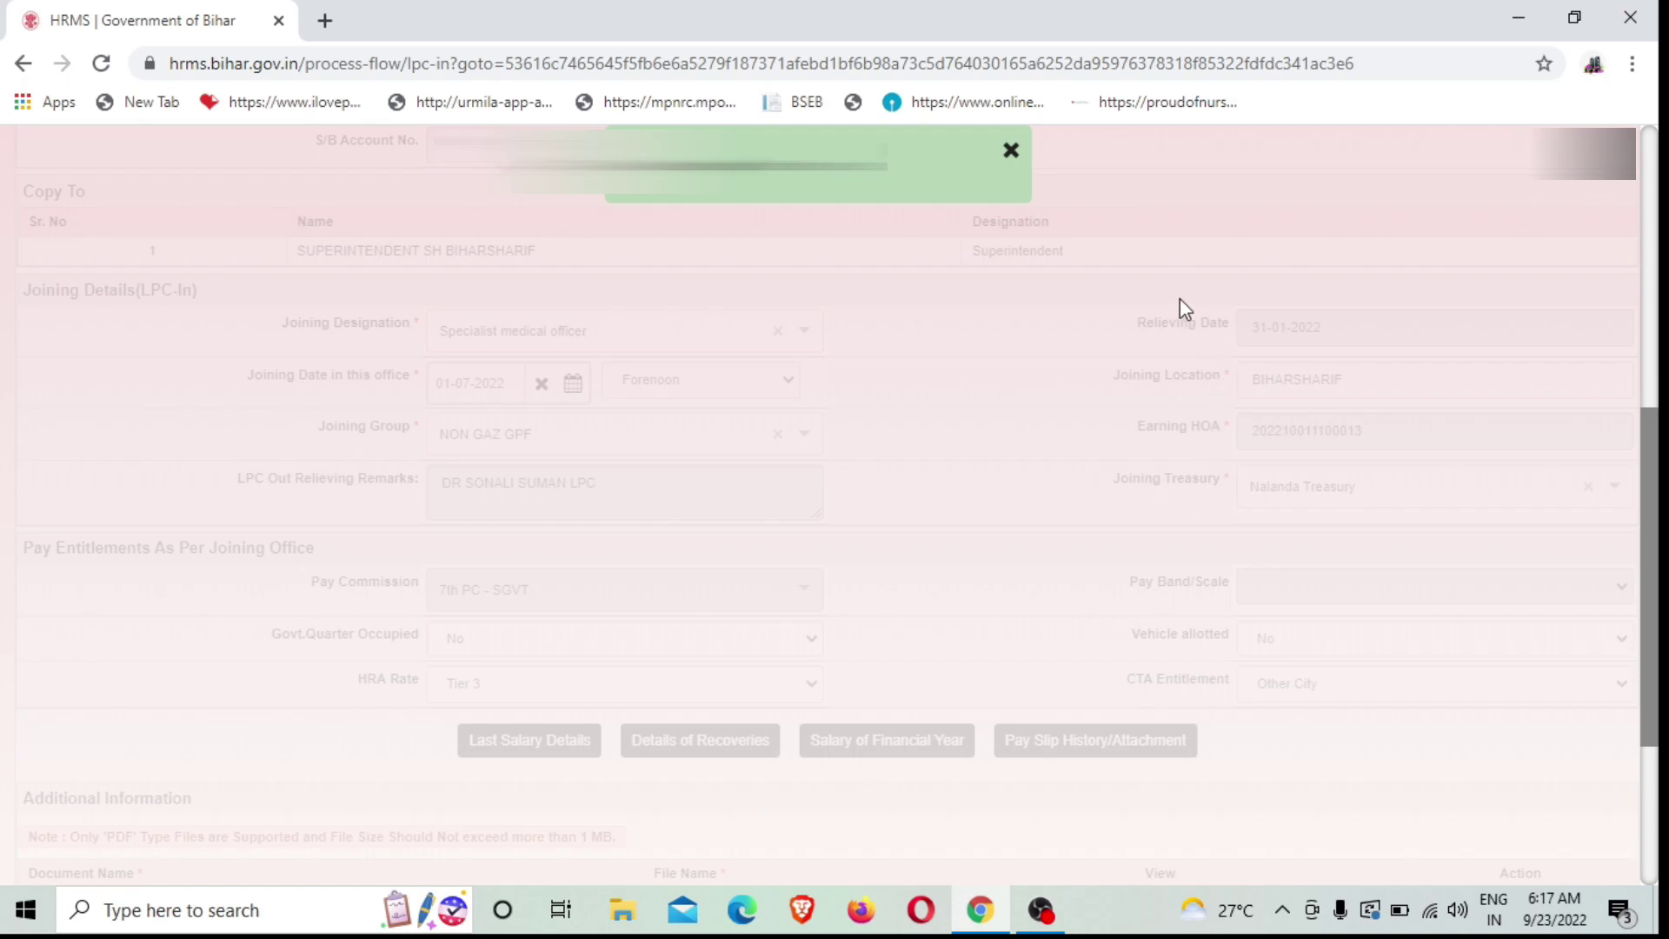
pyautogui.click(1014, 157)
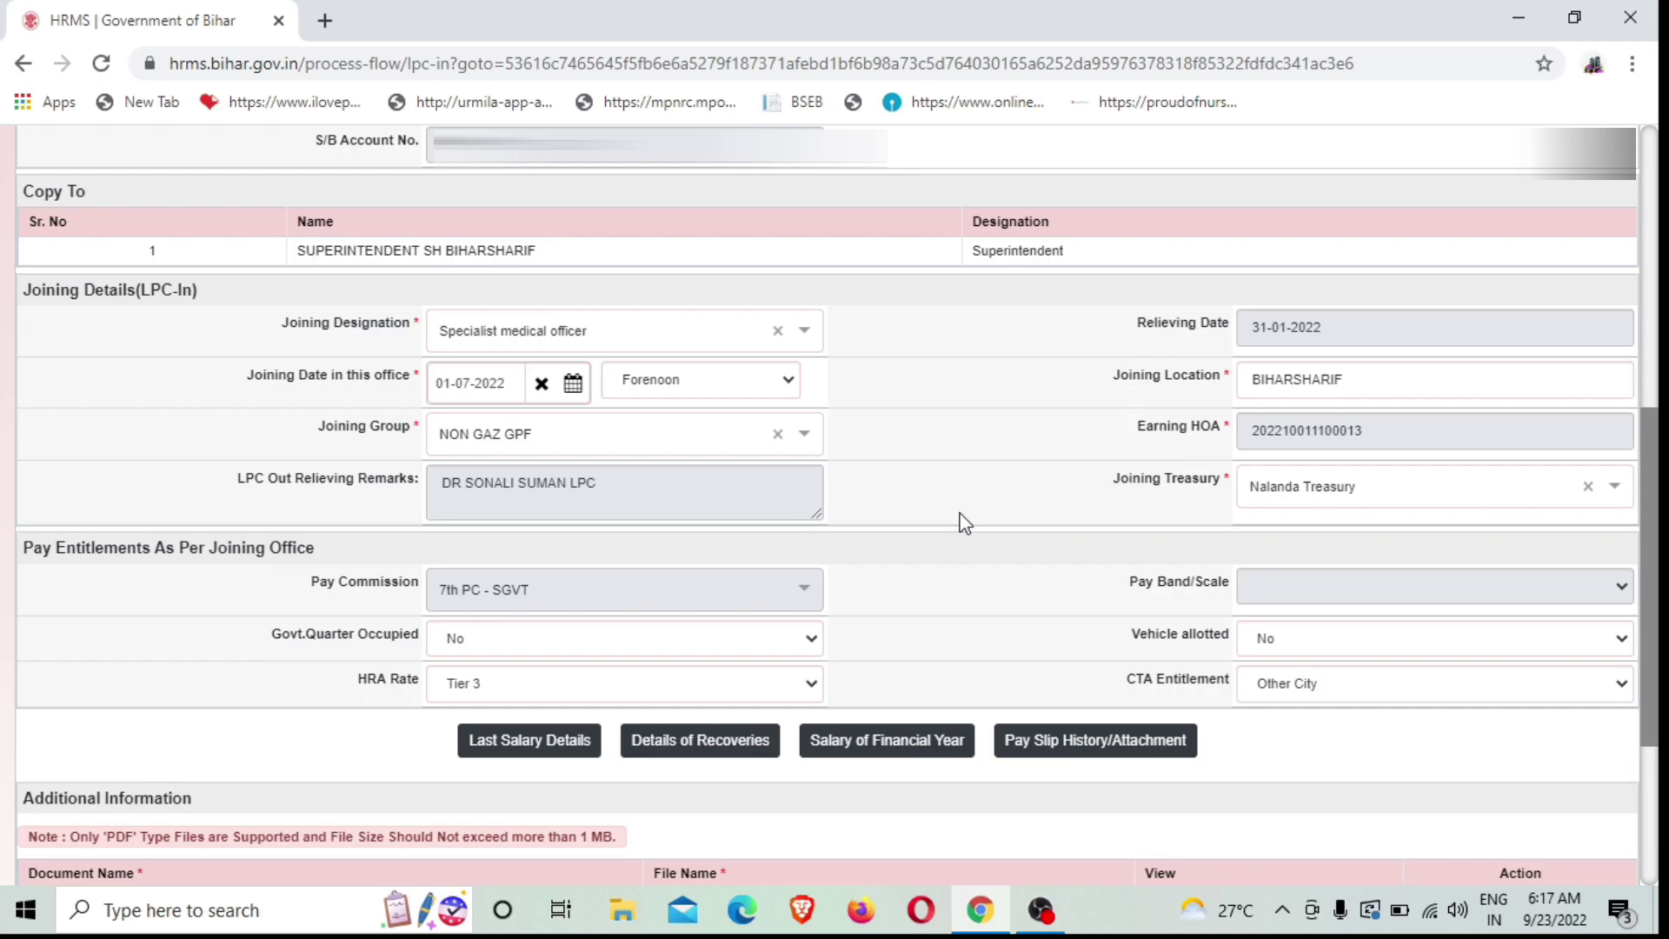
pyautogui.scroll(-3, 964, 522)
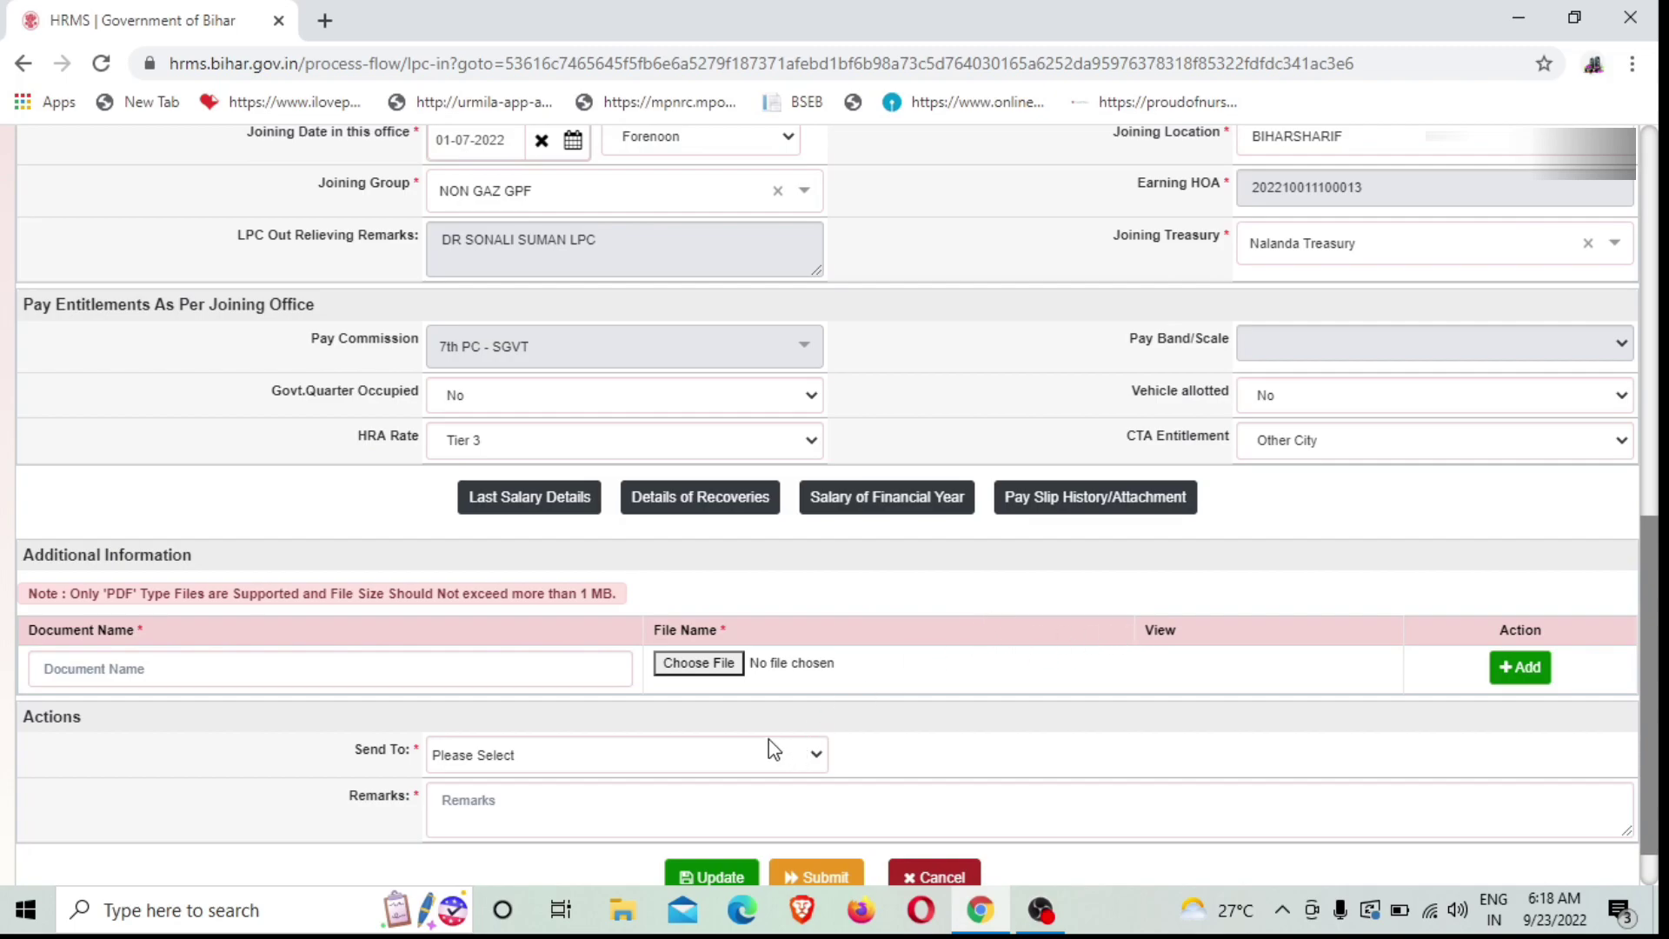
# - Choose the Employee Maintenance Checker in Send To and enter the remark 'Verify and forward'
pyautogui.click(521, 752)
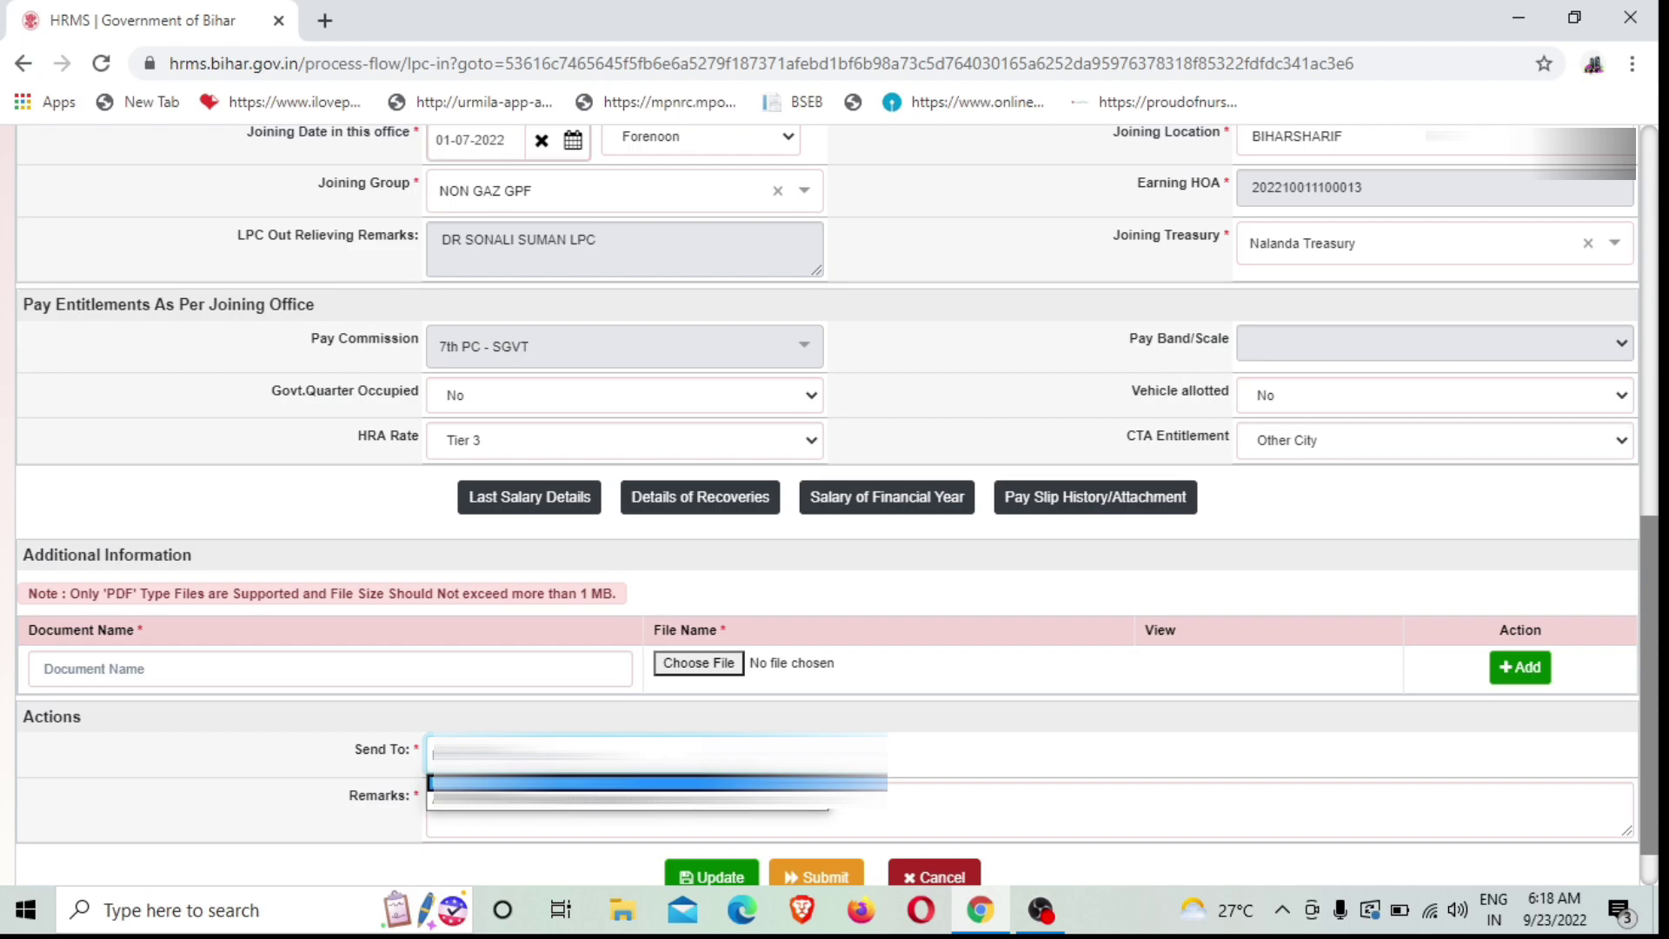
pyautogui.click(608, 804)
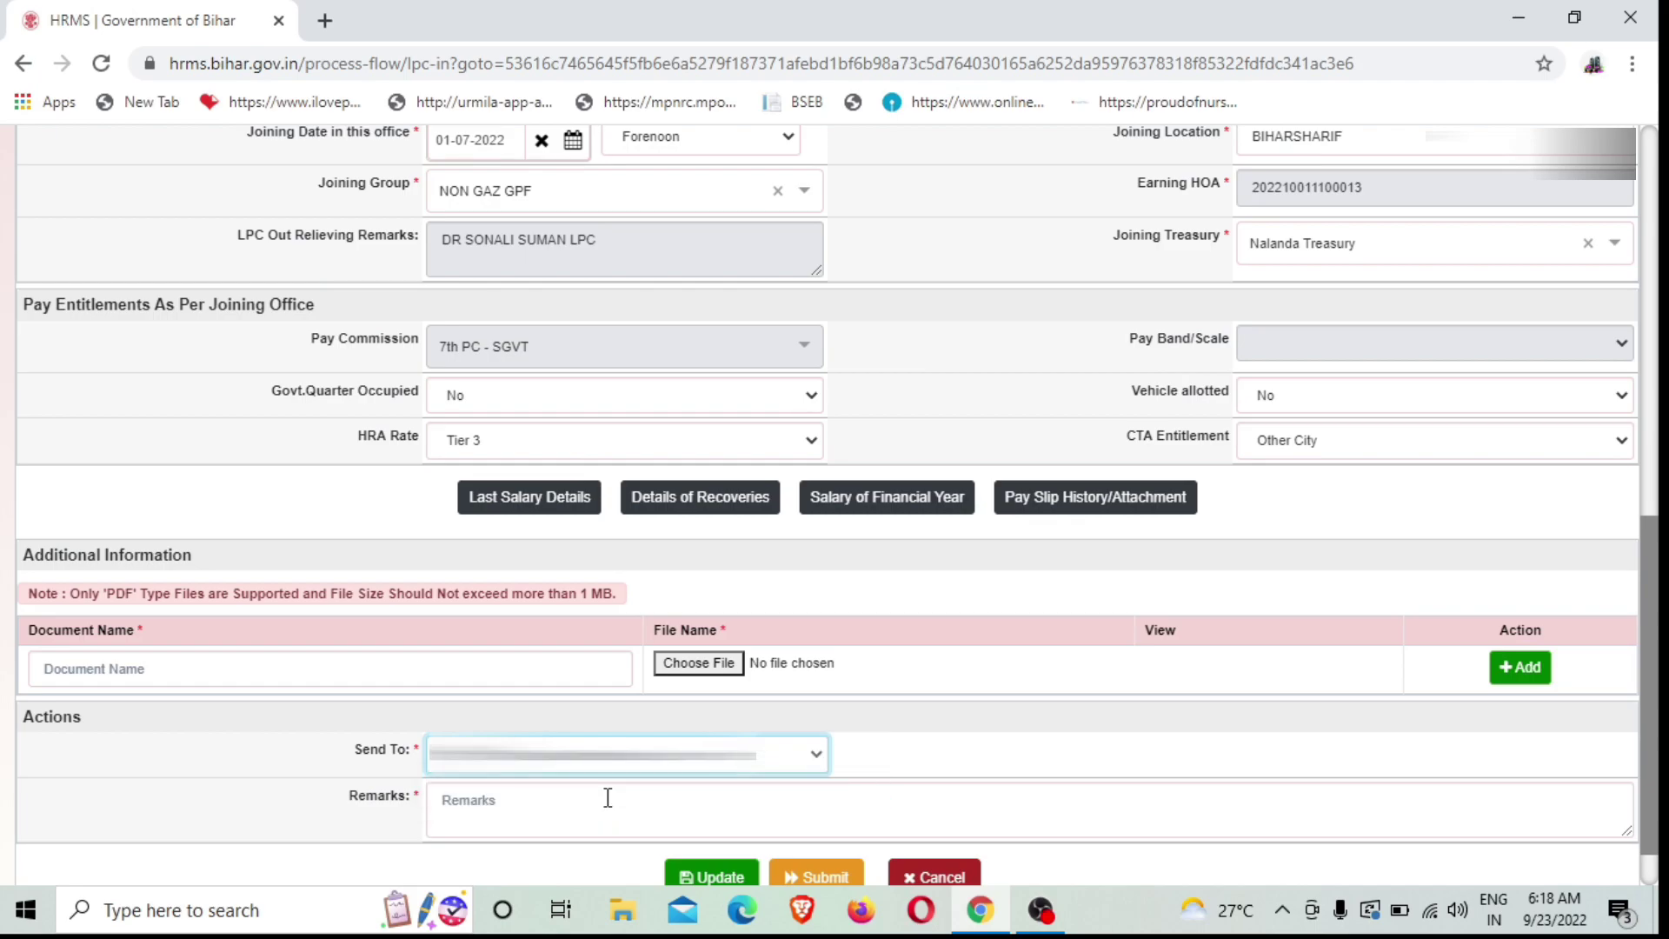
pyautogui.click(517, 809)
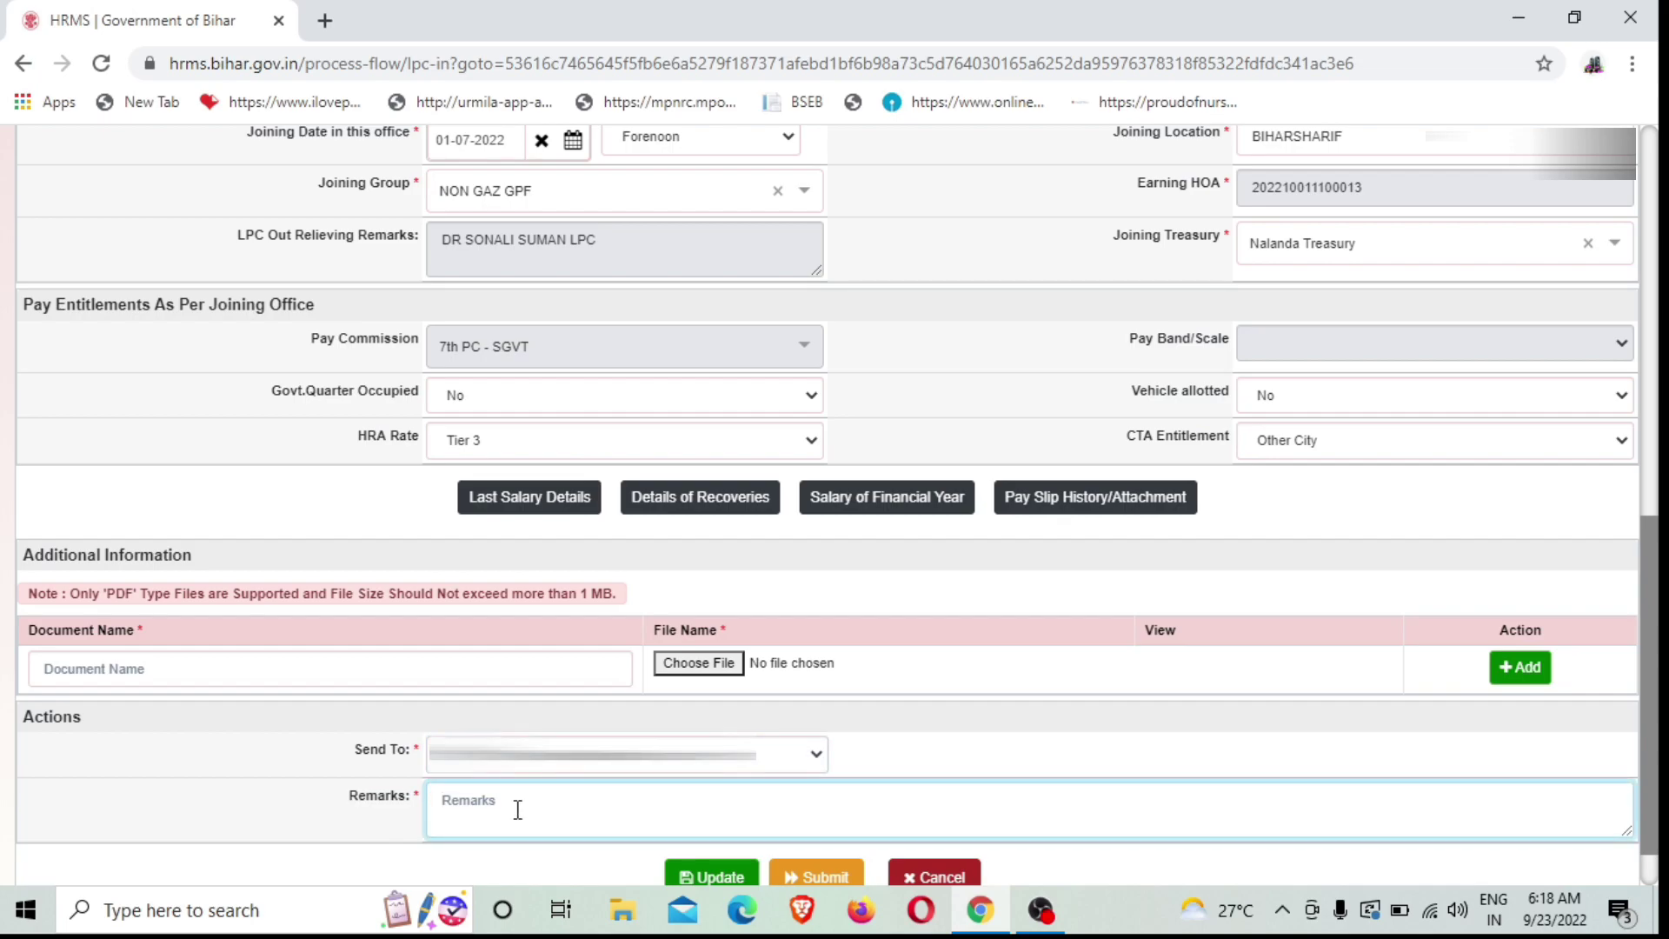
pyautogui.write('V')
pyautogui.write('er')
pyautogui.write('ifg')
pyautogui.press('BackSpace')
pyautogui.write('y and forwa')
pyautogui.press('BackSpace')
pyautogui.press('BackSpace')
pyautogui.write('ward')
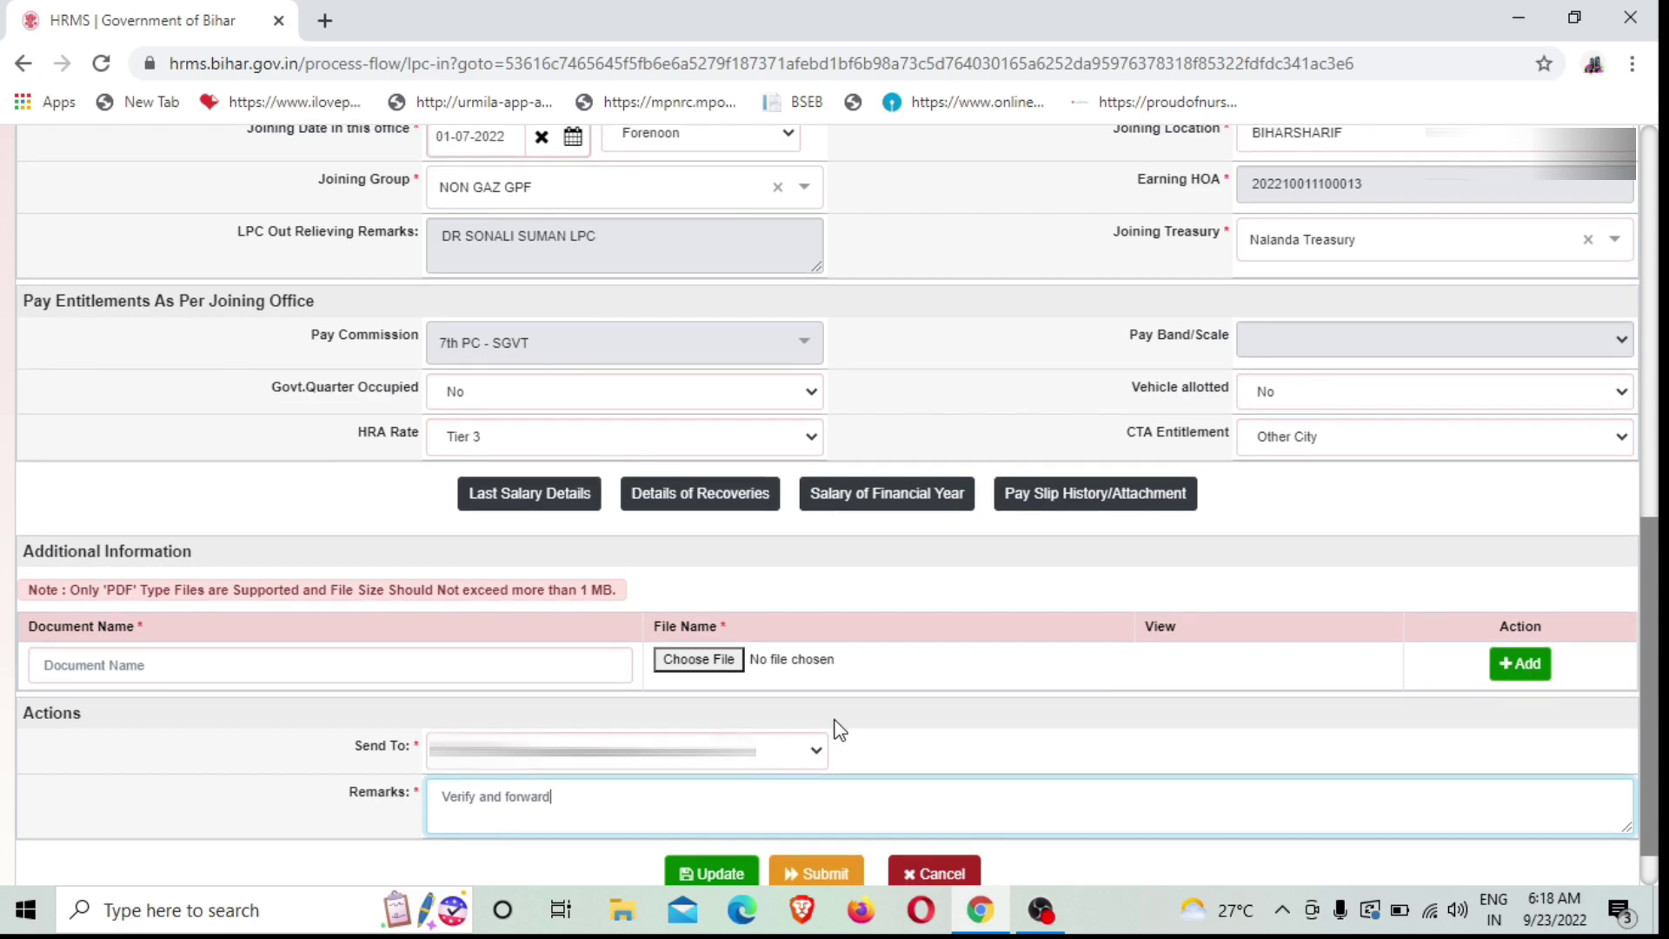
pyautogui.scroll(-1, 836, 728)
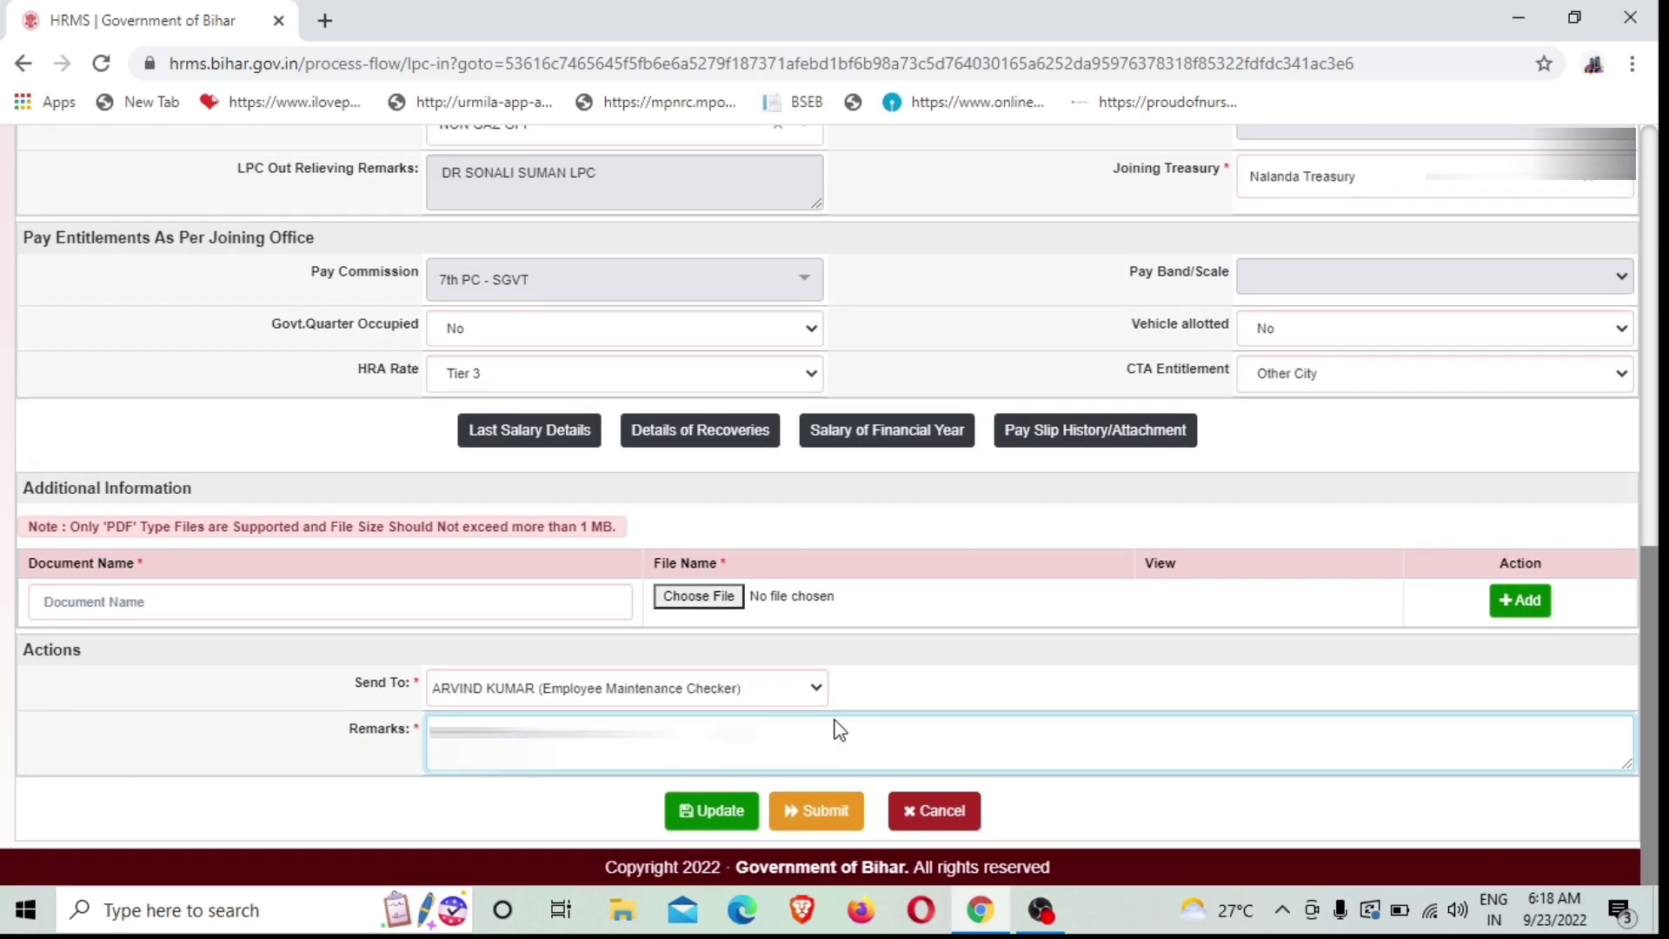
# - Submit the LPC-In request to the checker, confirm with Yes, and acknowledge the success message
pyautogui.click(824, 812)
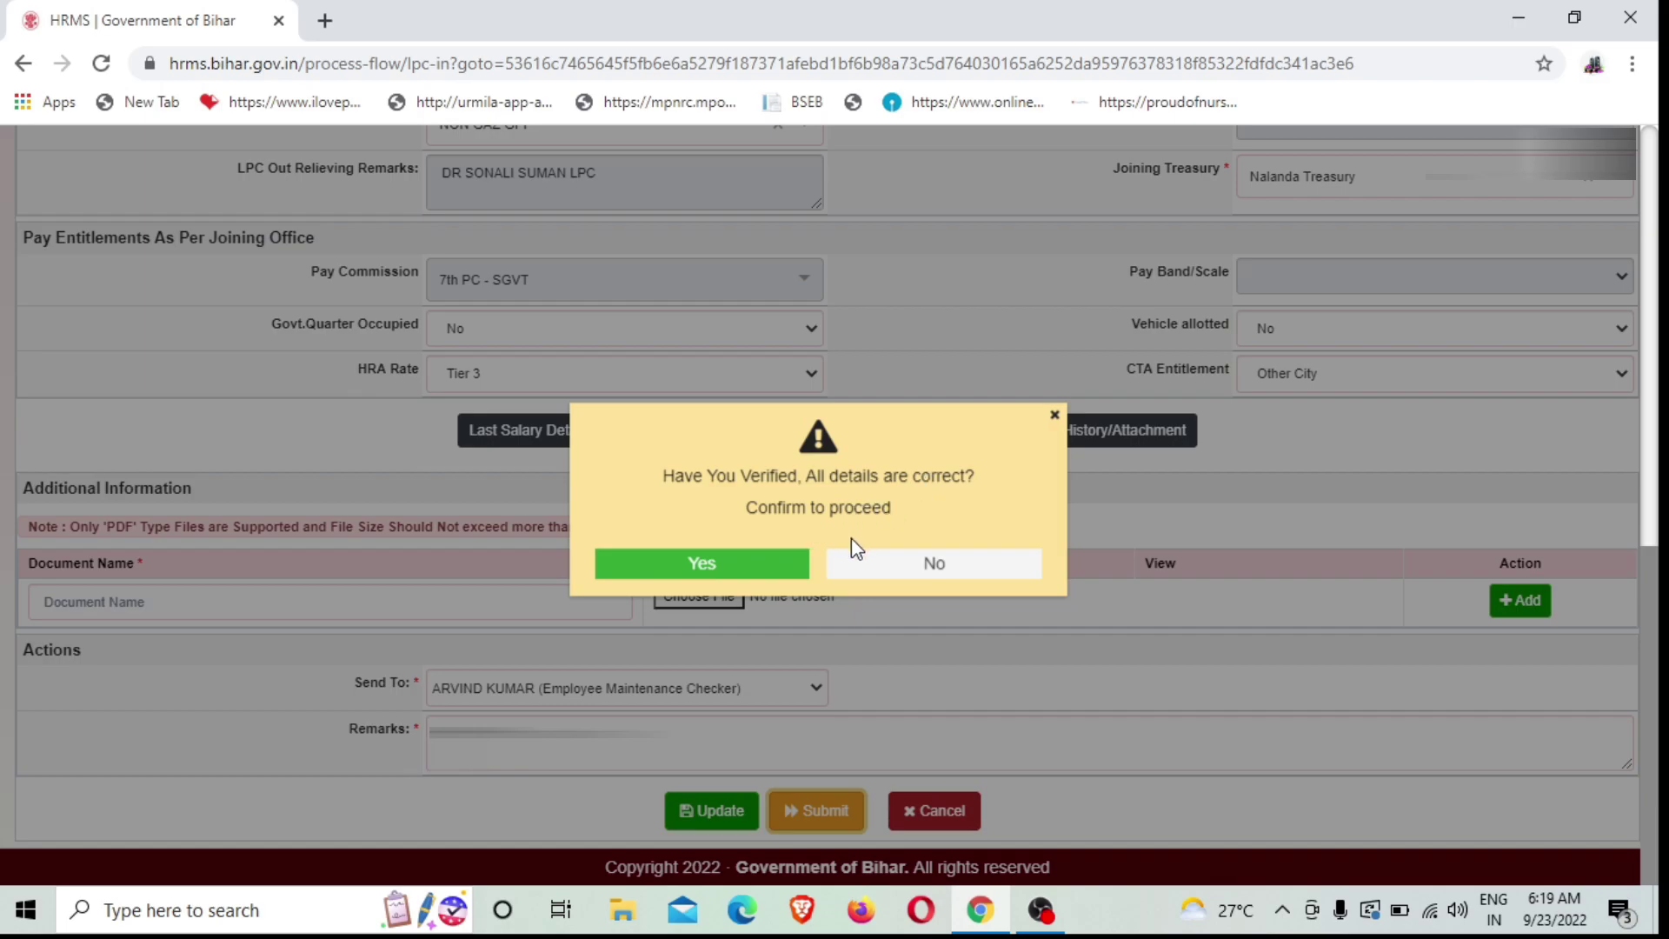
pyautogui.click(713, 567)
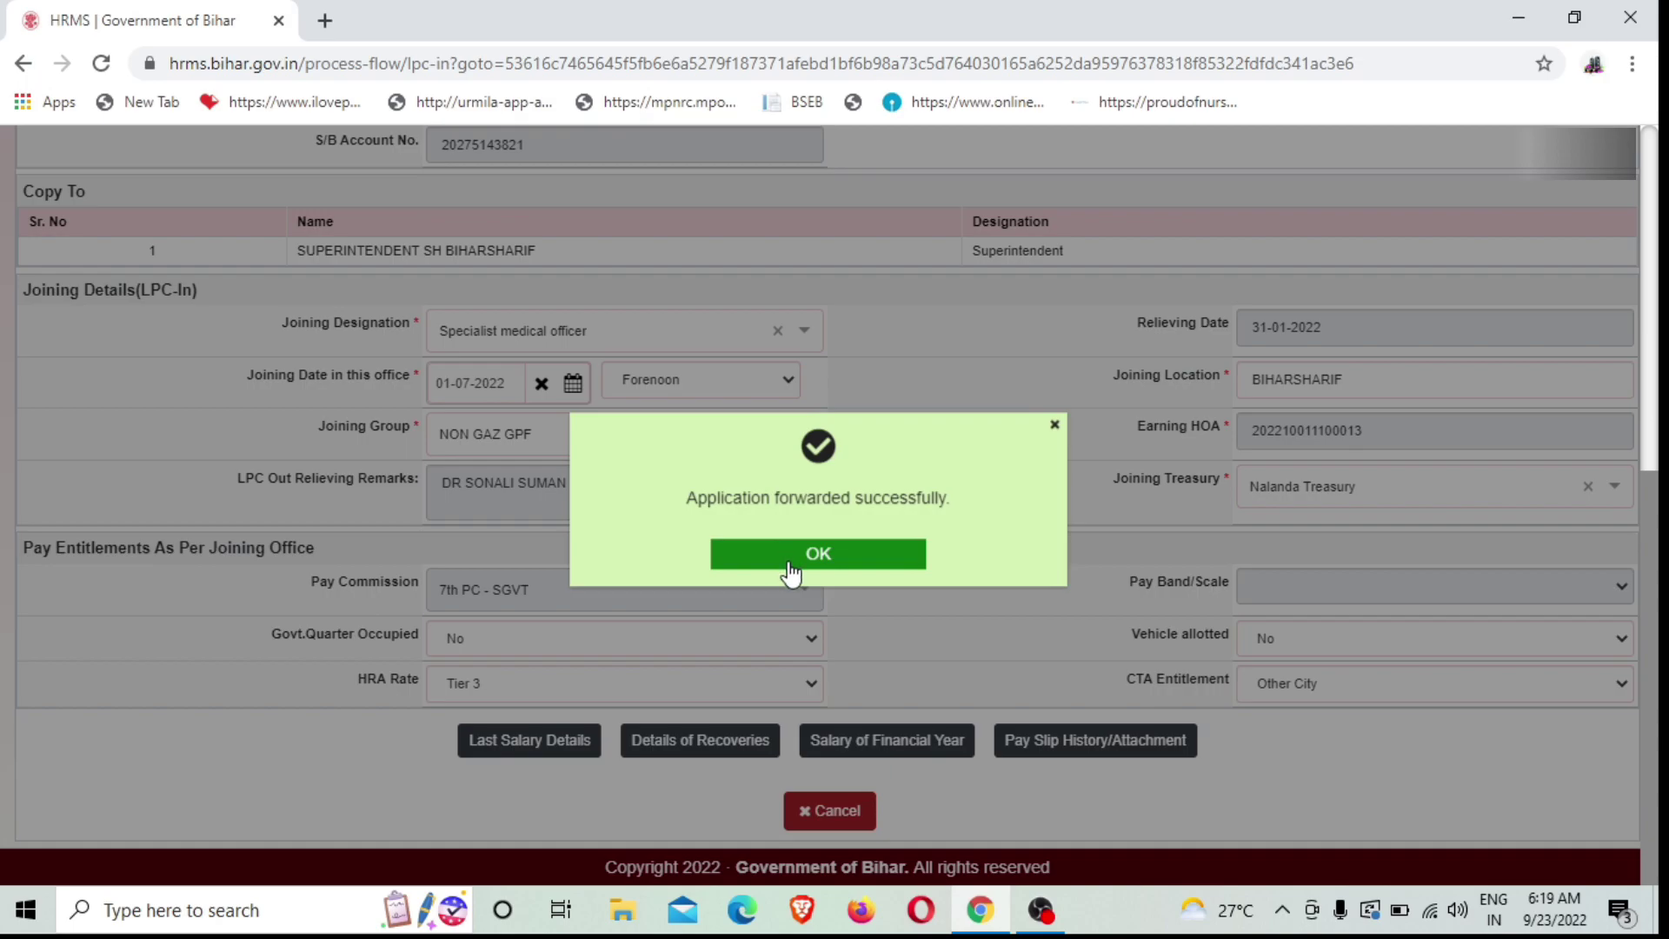
pyautogui.click(819, 563)
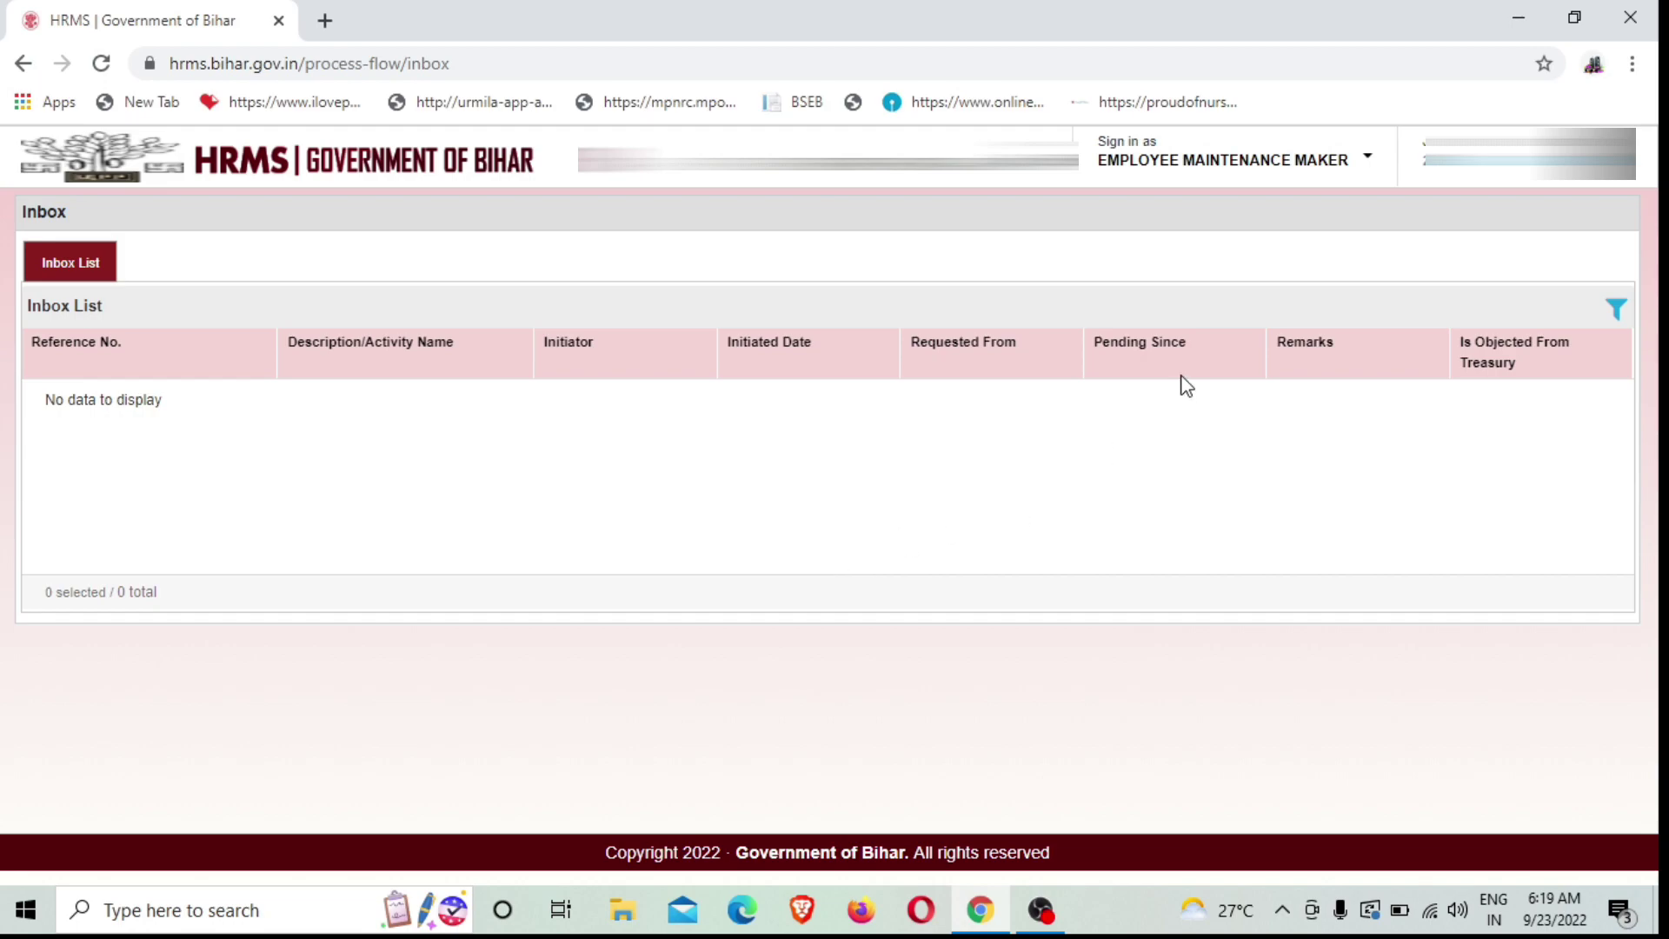
# - Log out of the Employee Maintenance Maker account via the profile menu, confirming with Yes
pyautogui.click(1644, 168)
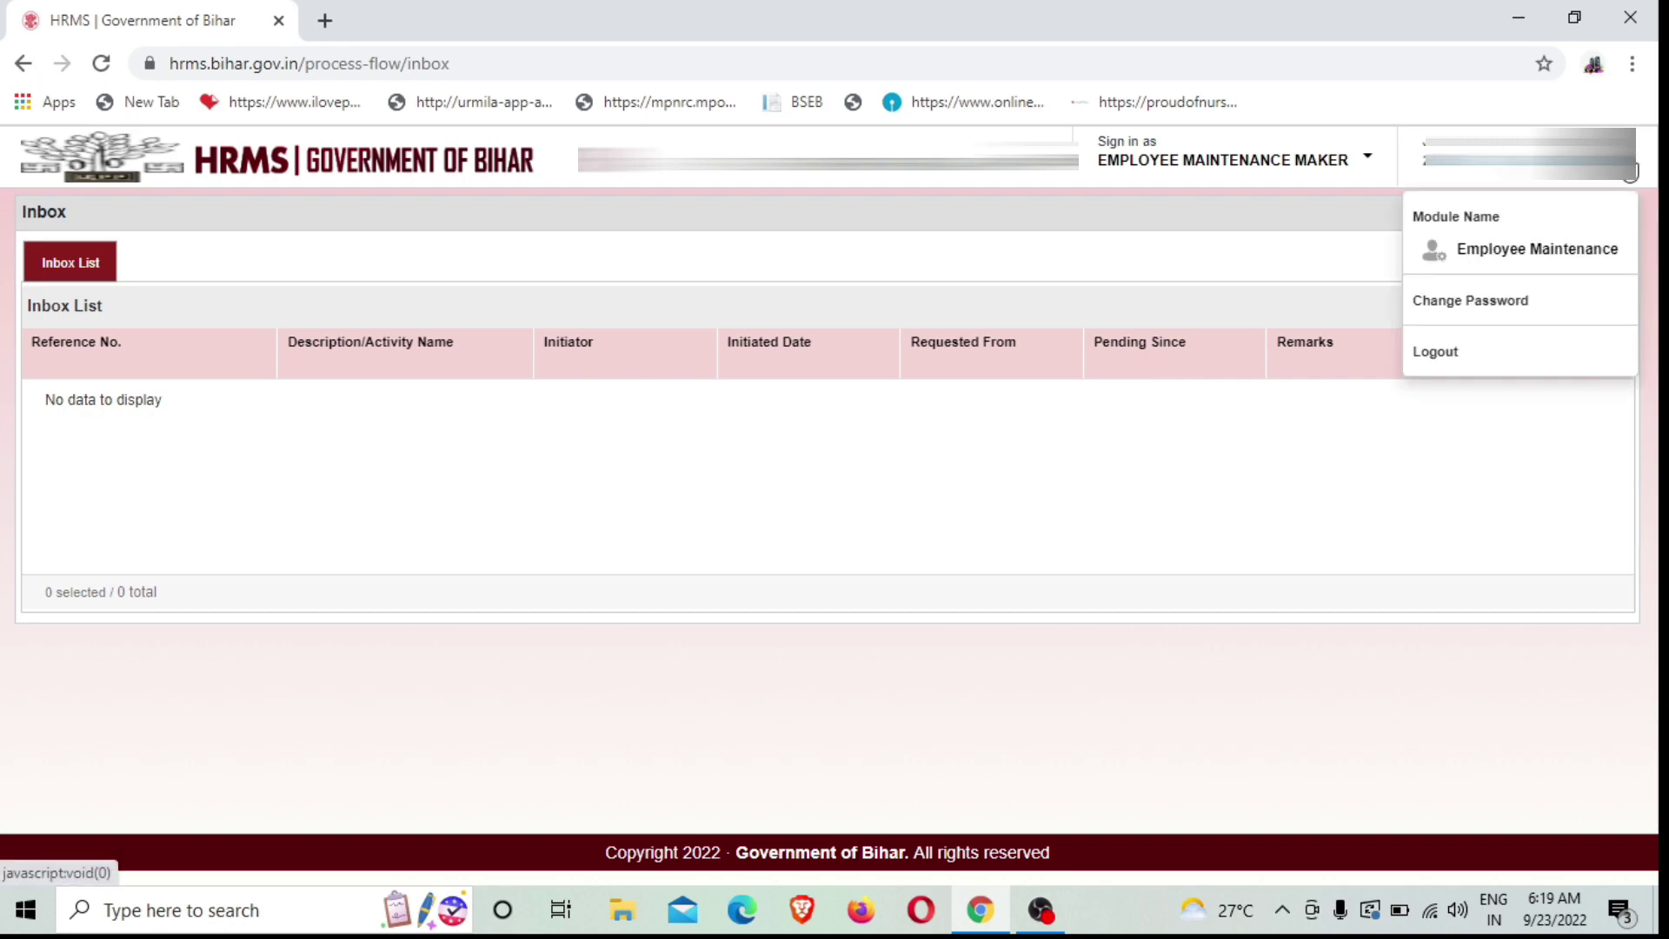
pyautogui.click(1468, 351)
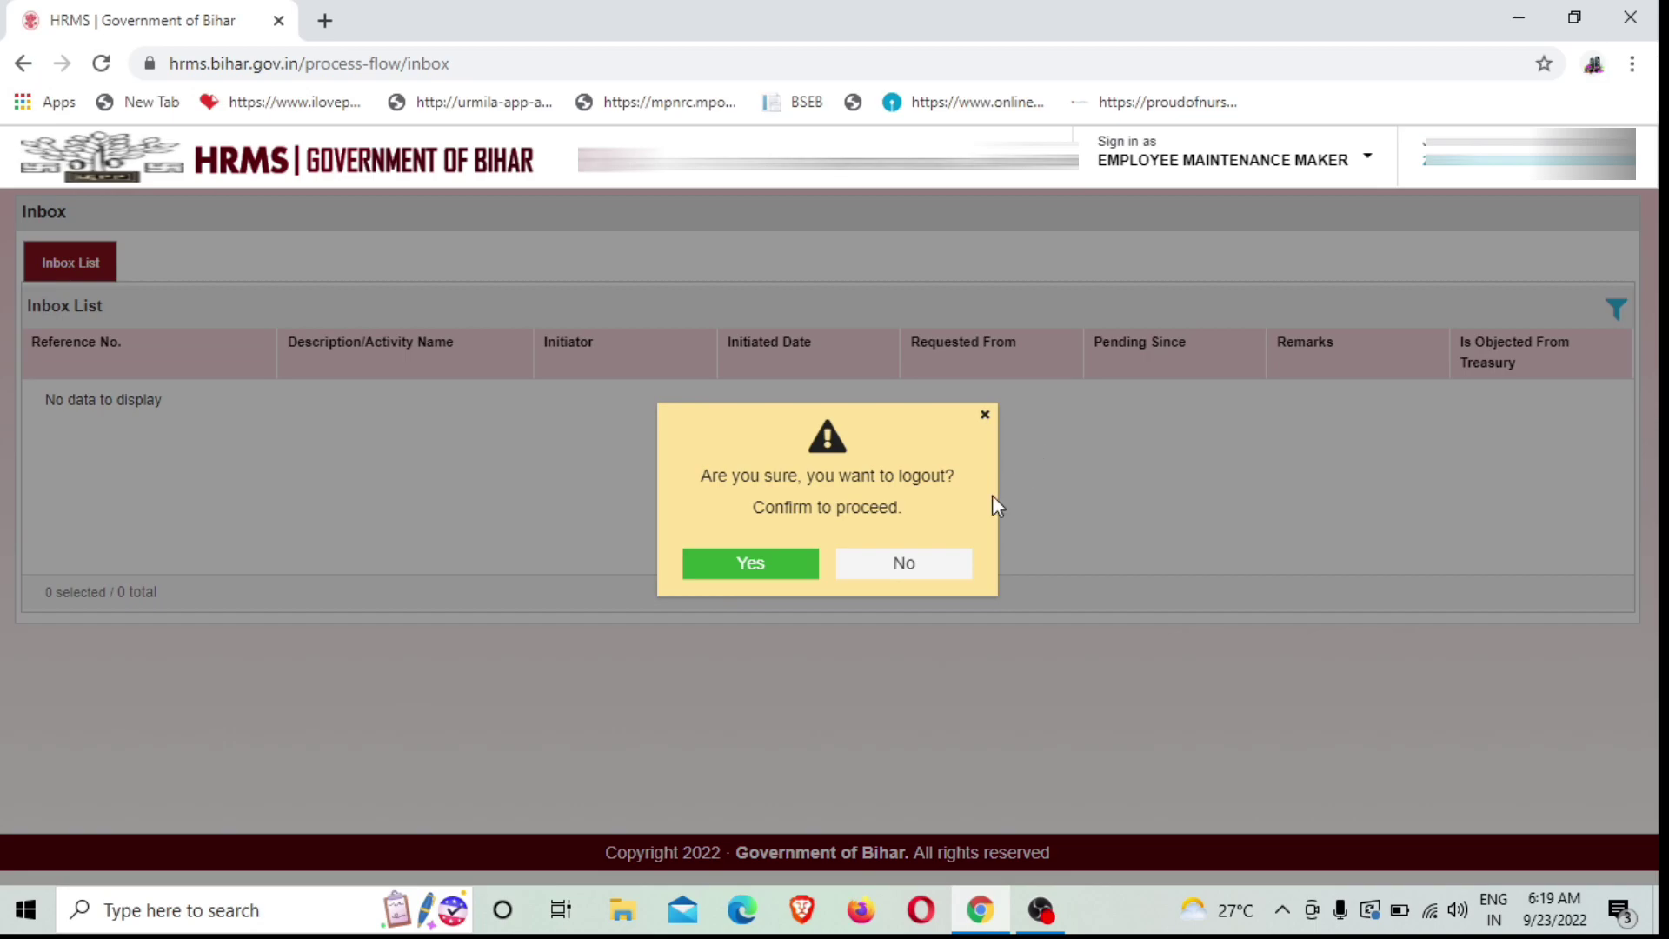
pyautogui.click(745, 564)
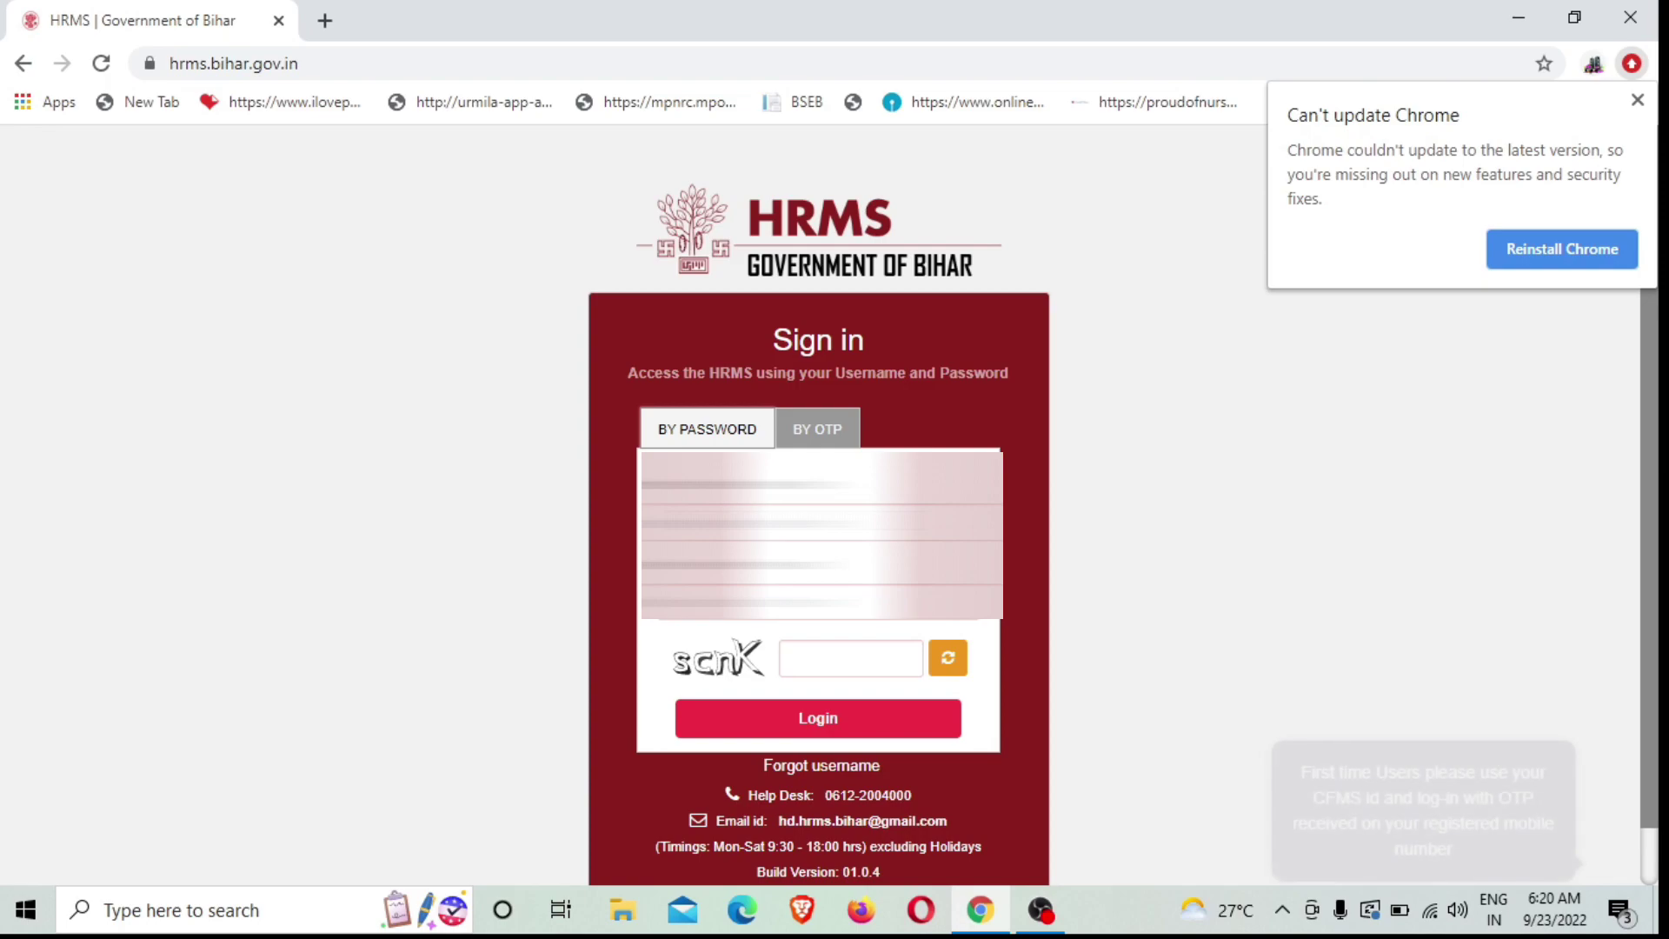
# - Dismiss the Chrome update notice, enter the captcha, and log in to reach the dashboard
pyautogui.click(1635, 101)
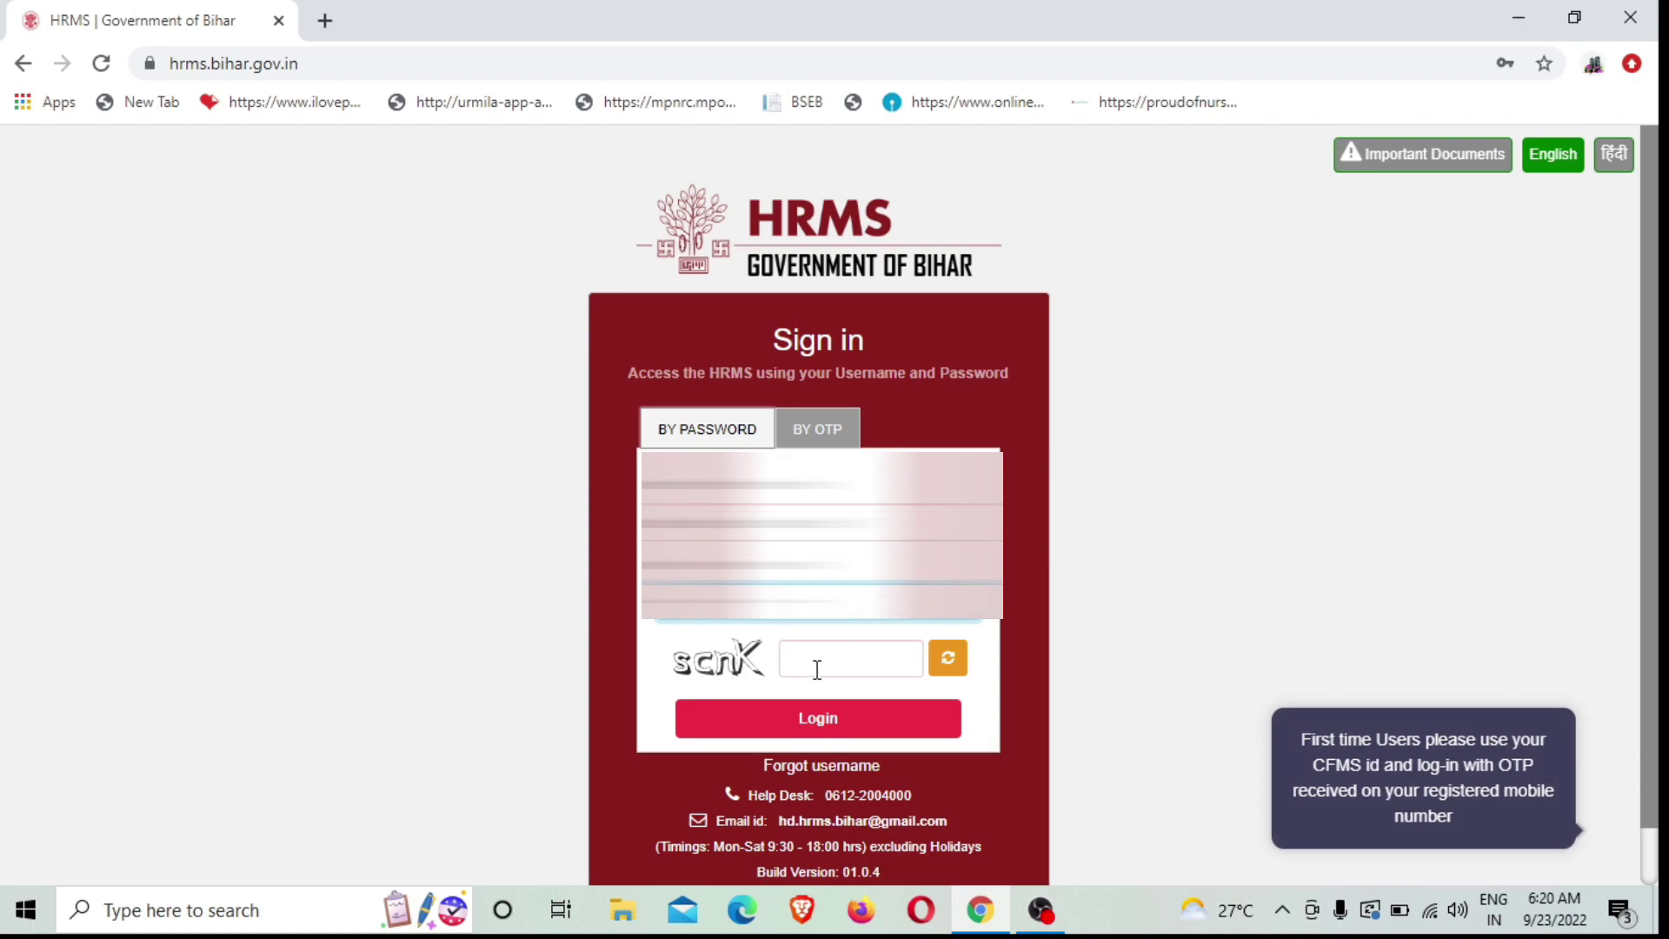
pyautogui.click(845, 662)
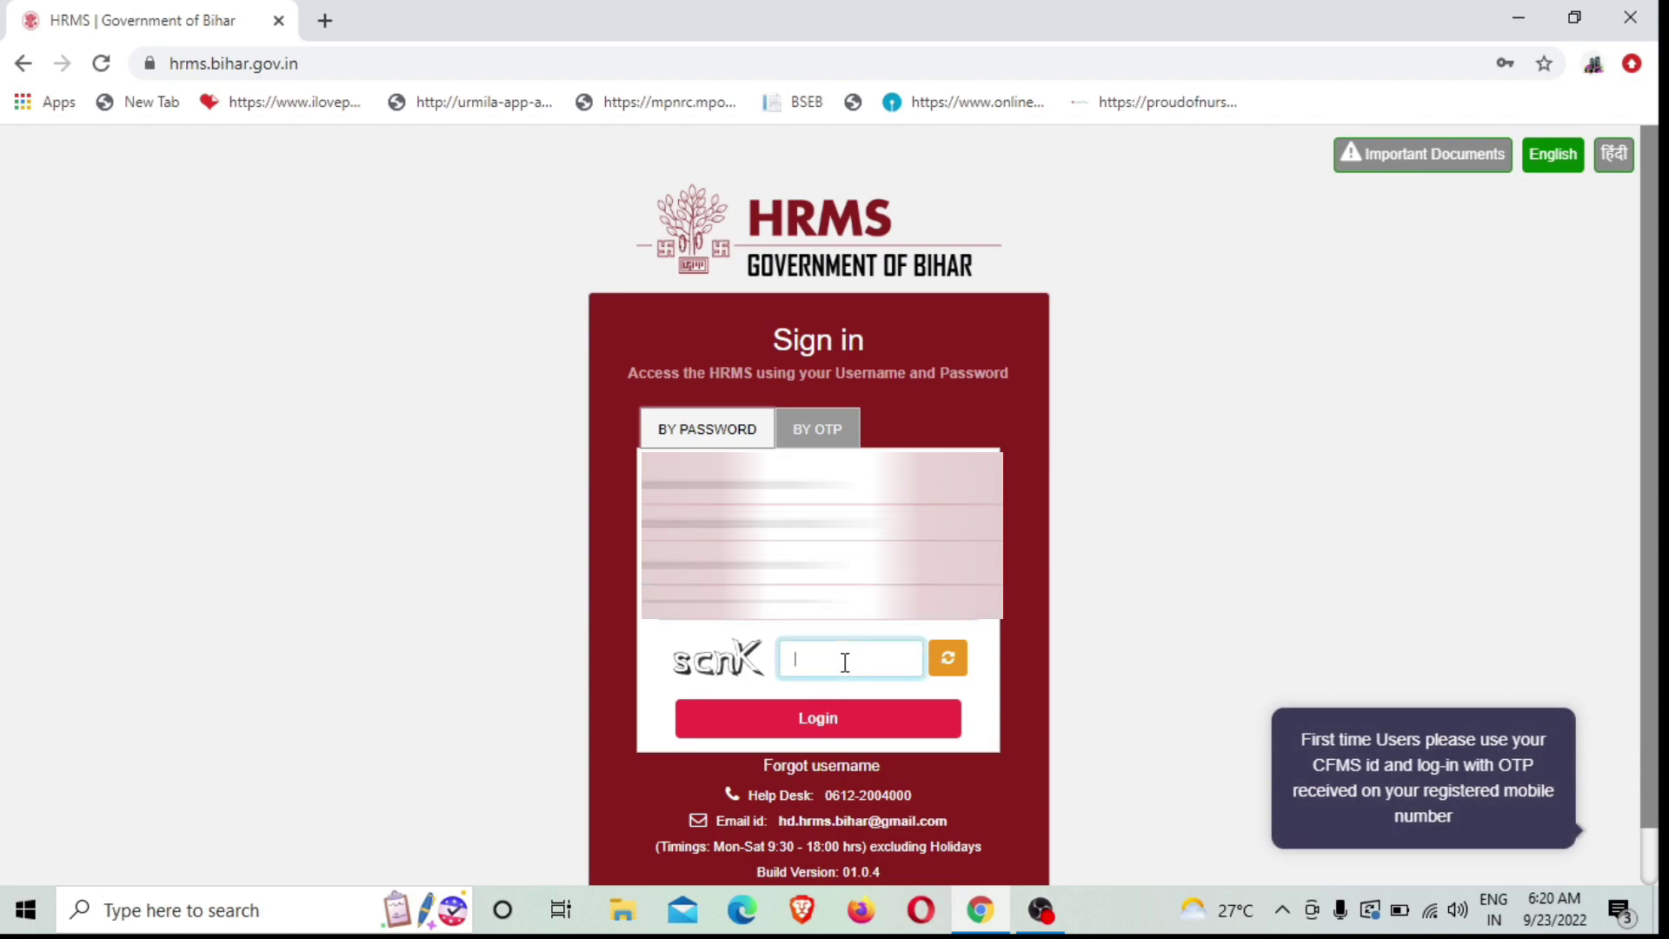
pyautogui.write('scnK')
pyautogui.click(806, 731)
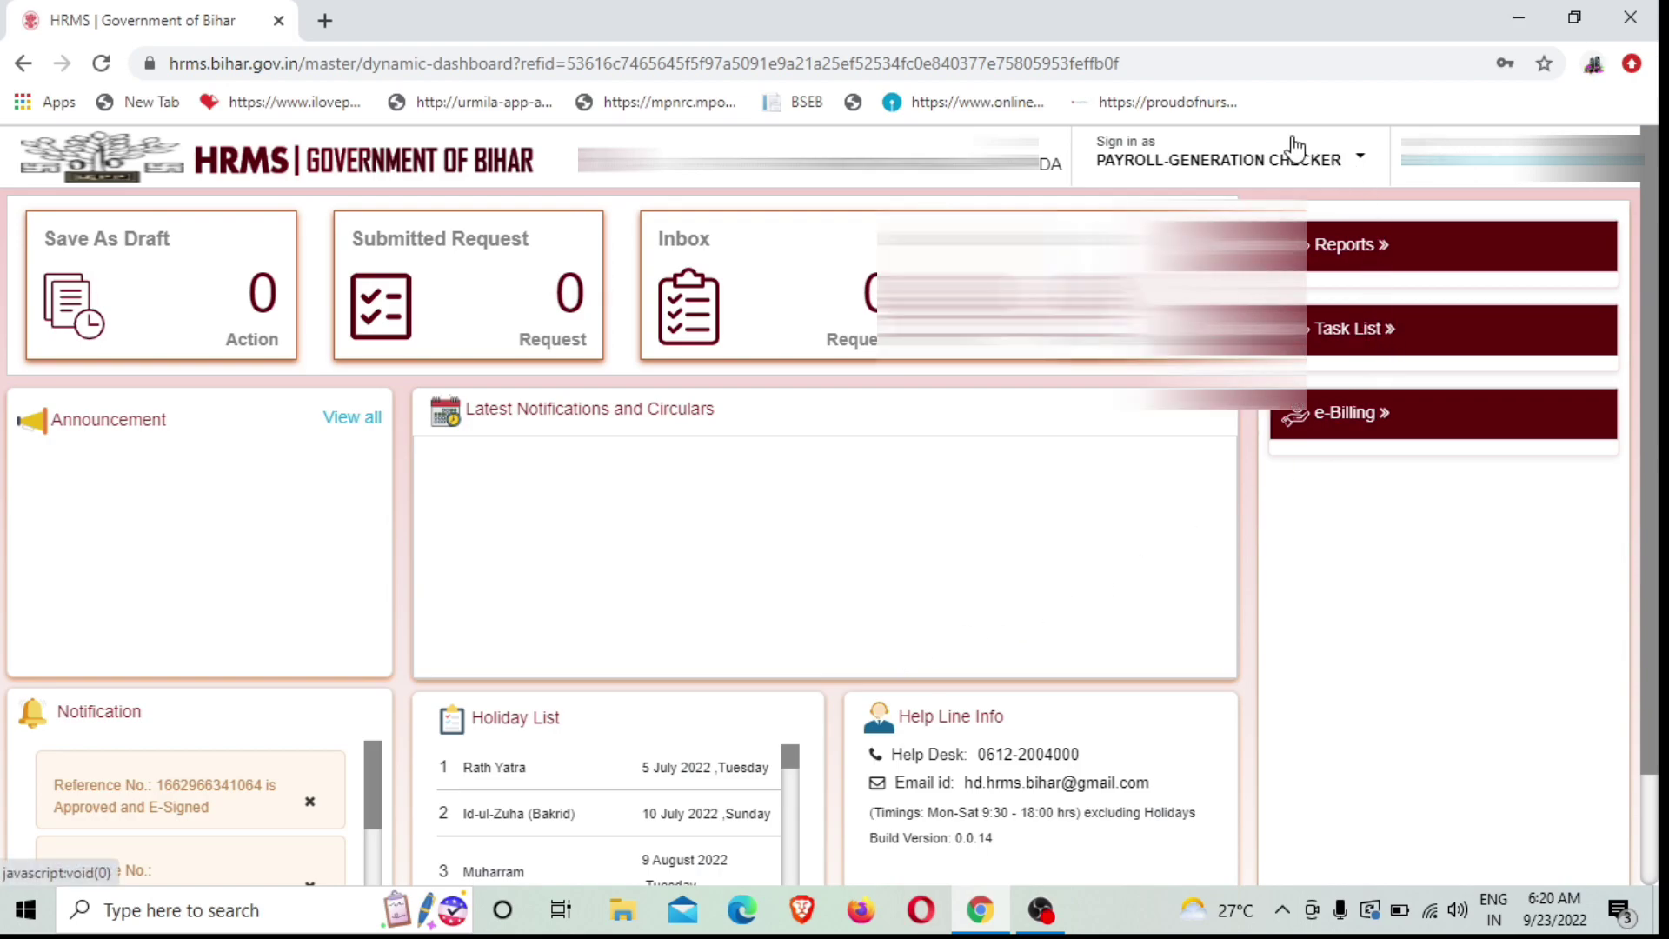
# - Switch to the Employee Maintenance Checker role and open the pending LPC-In request from its Inbox
pyautogui.click(1218, 162)
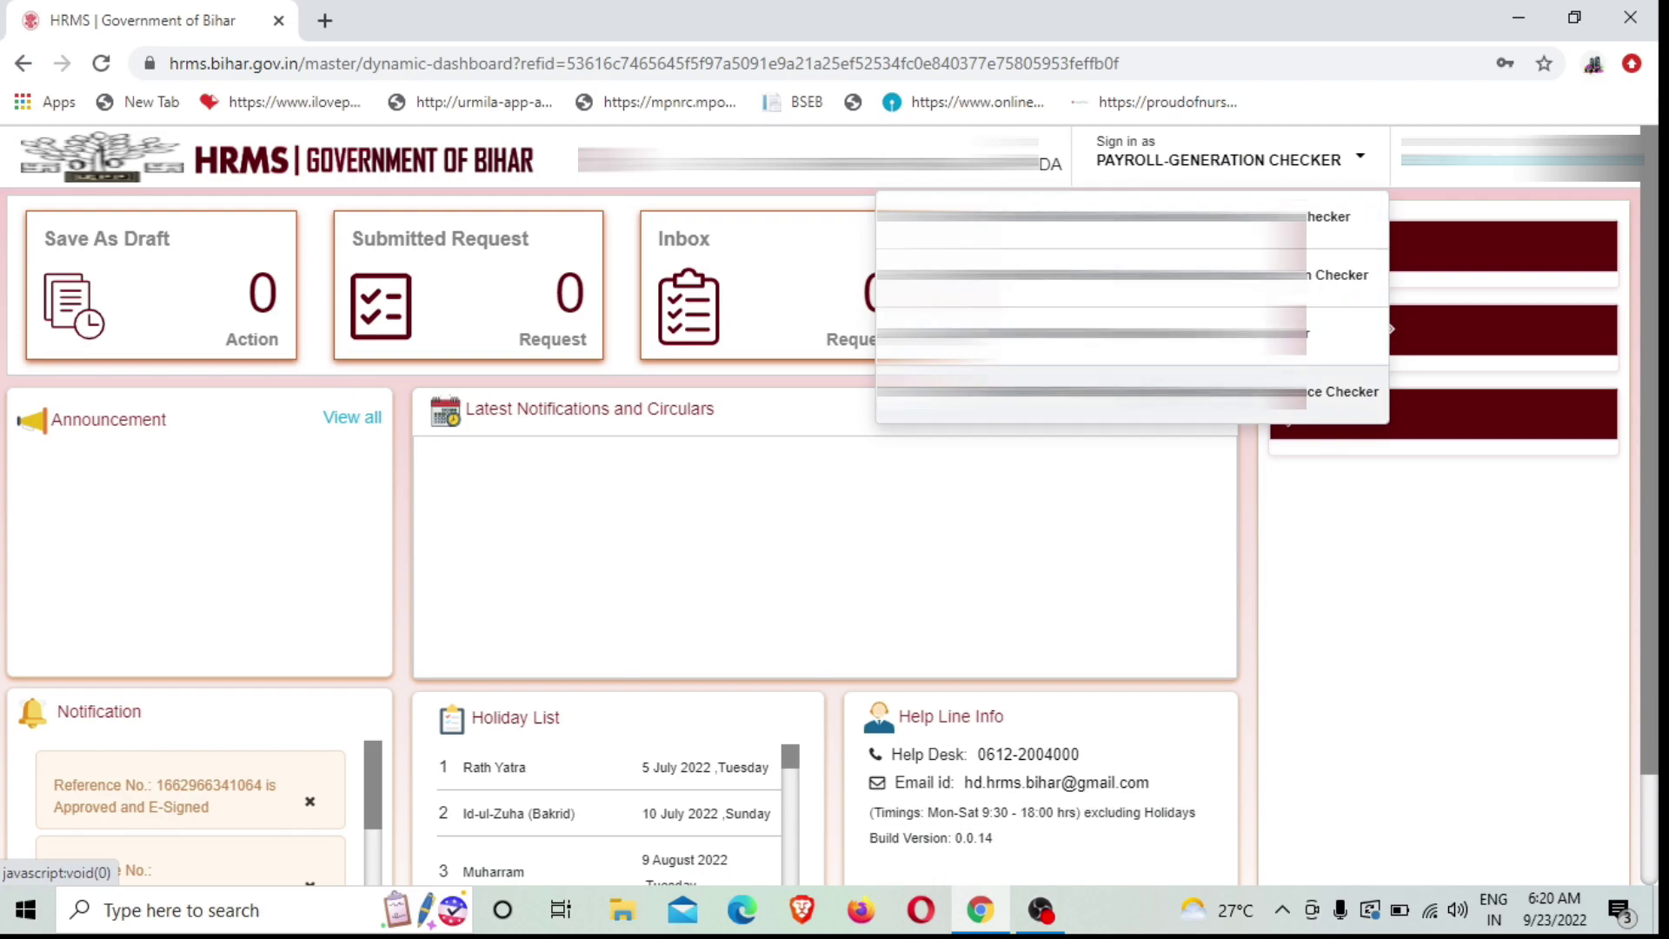
pyautogui.click(1260, 393)
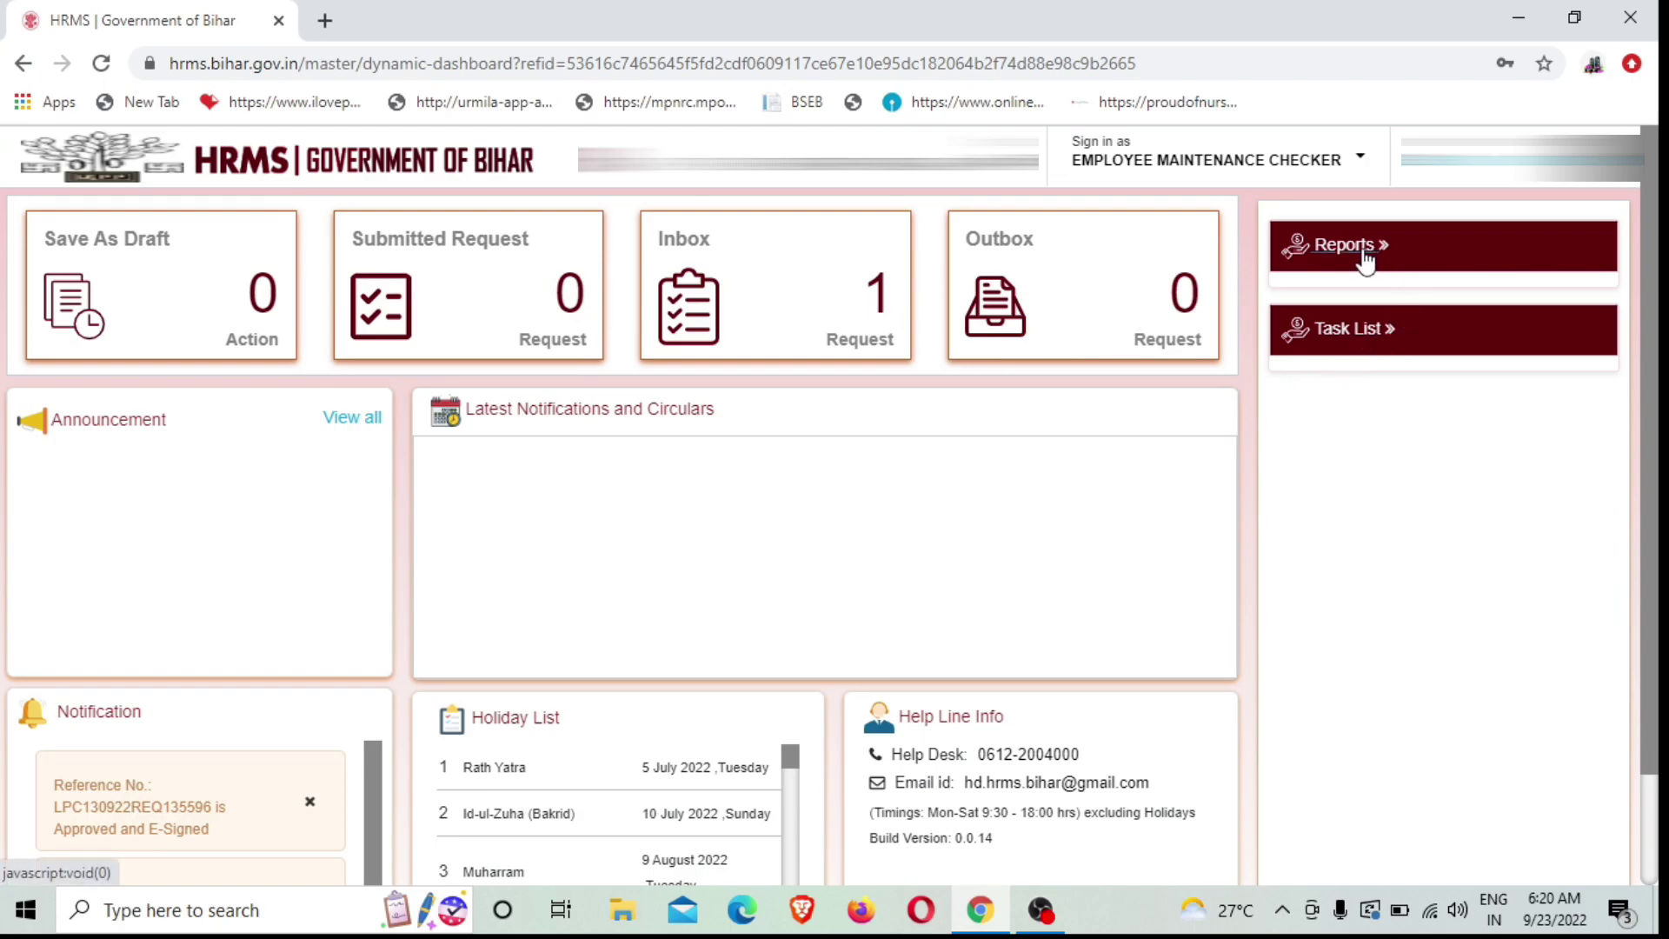
pyautogui.click(1348, 333)
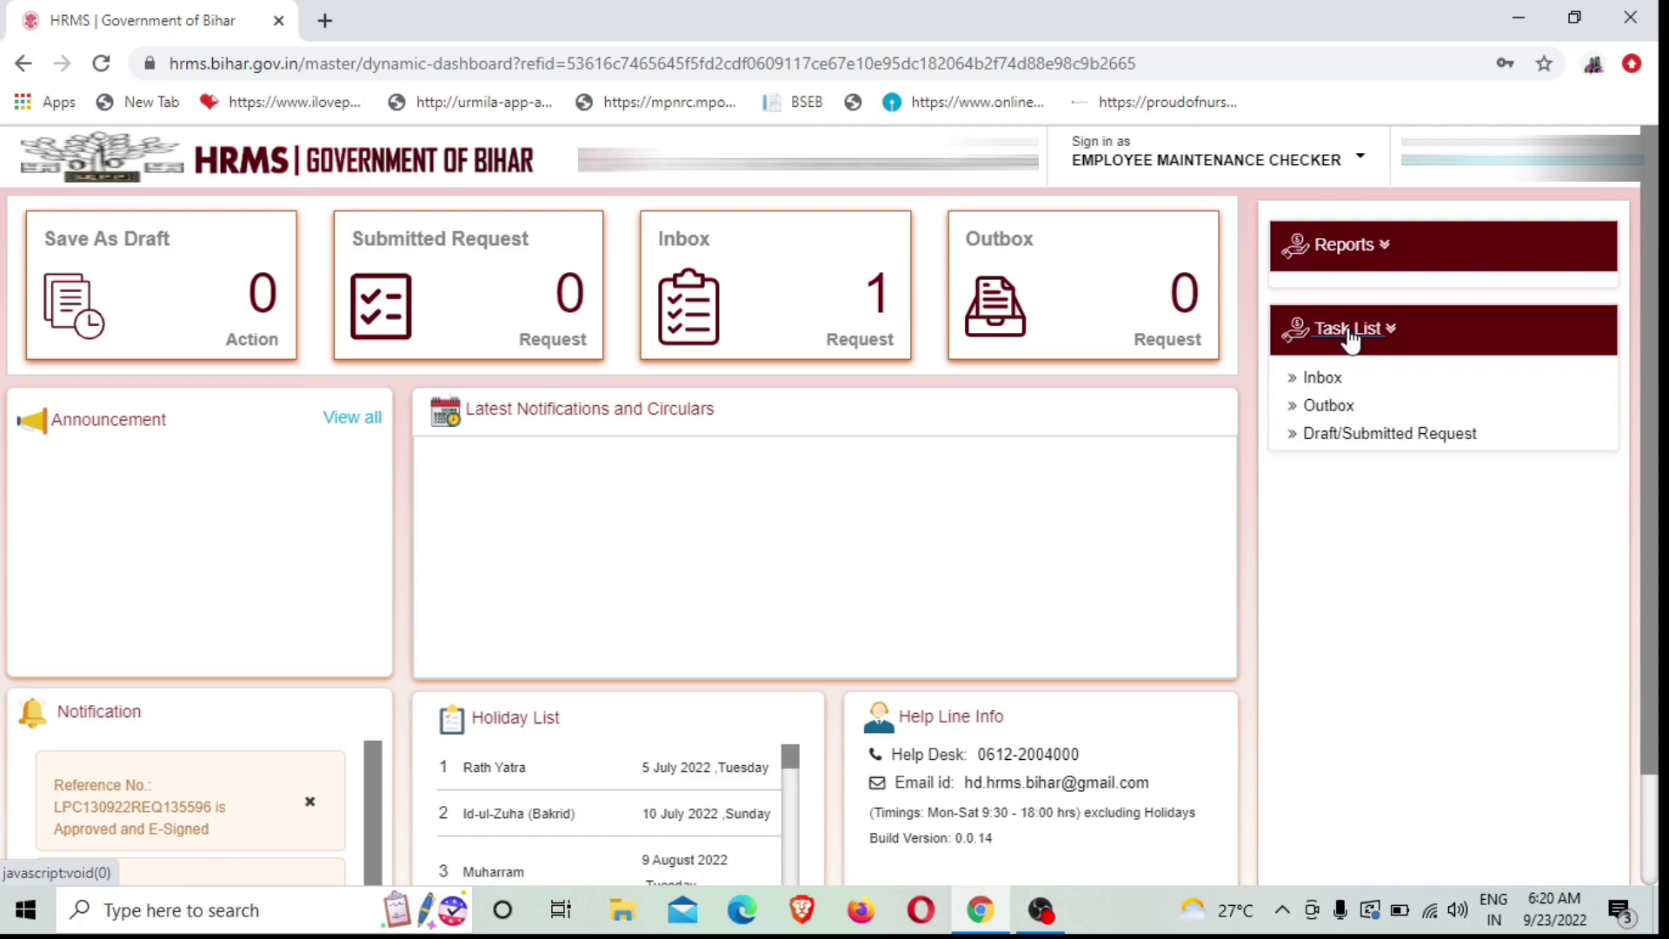
pyautogui.click(1320, 380)
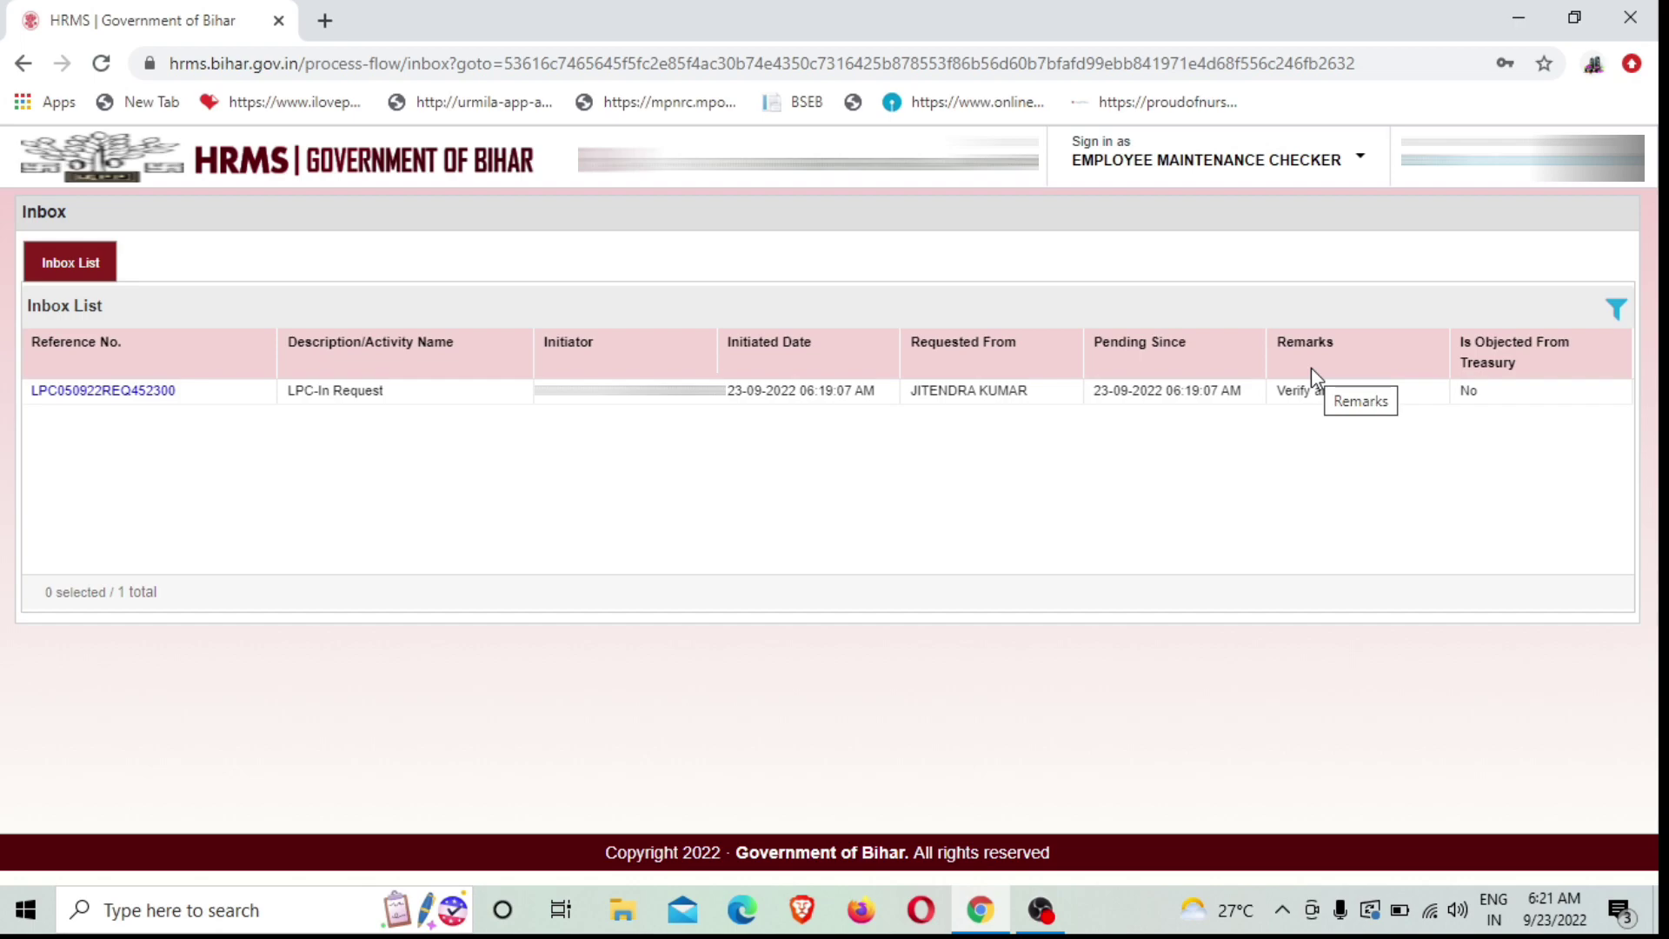
pyautogui.click(94, 393)
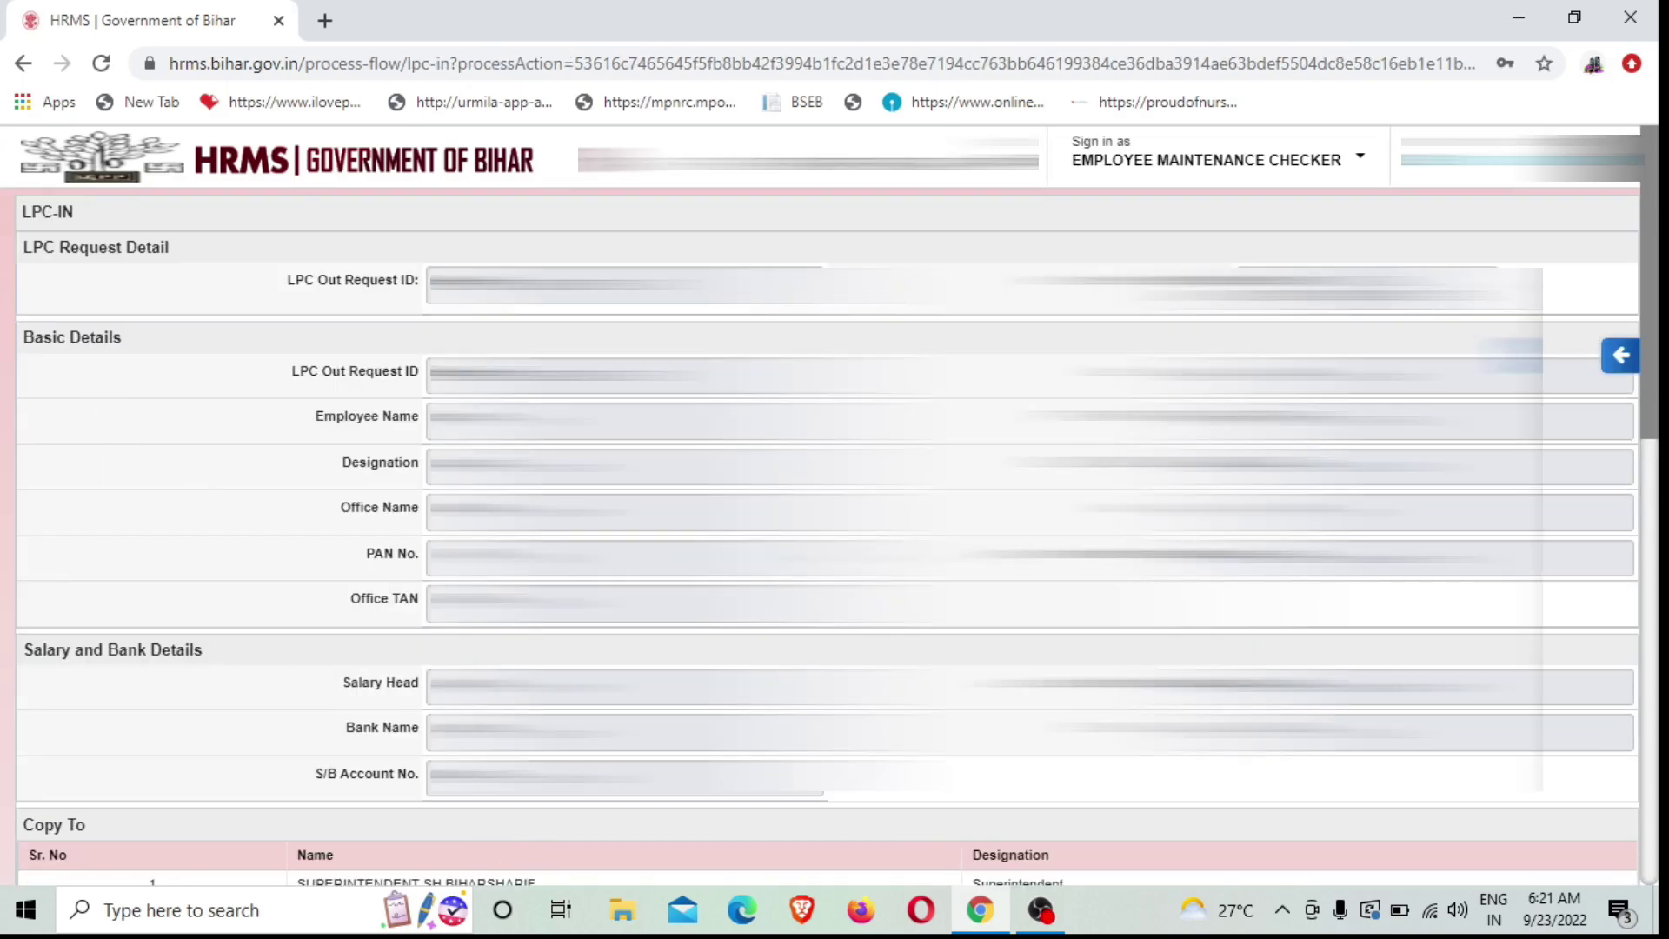
# - Scroll the LPC-IN form down to the Actions section showing the maker's 'Verify and forward' comment
pyautogui.scroll(-5, 826, 504)
pyautogui.scroll(-3, 866, 483)
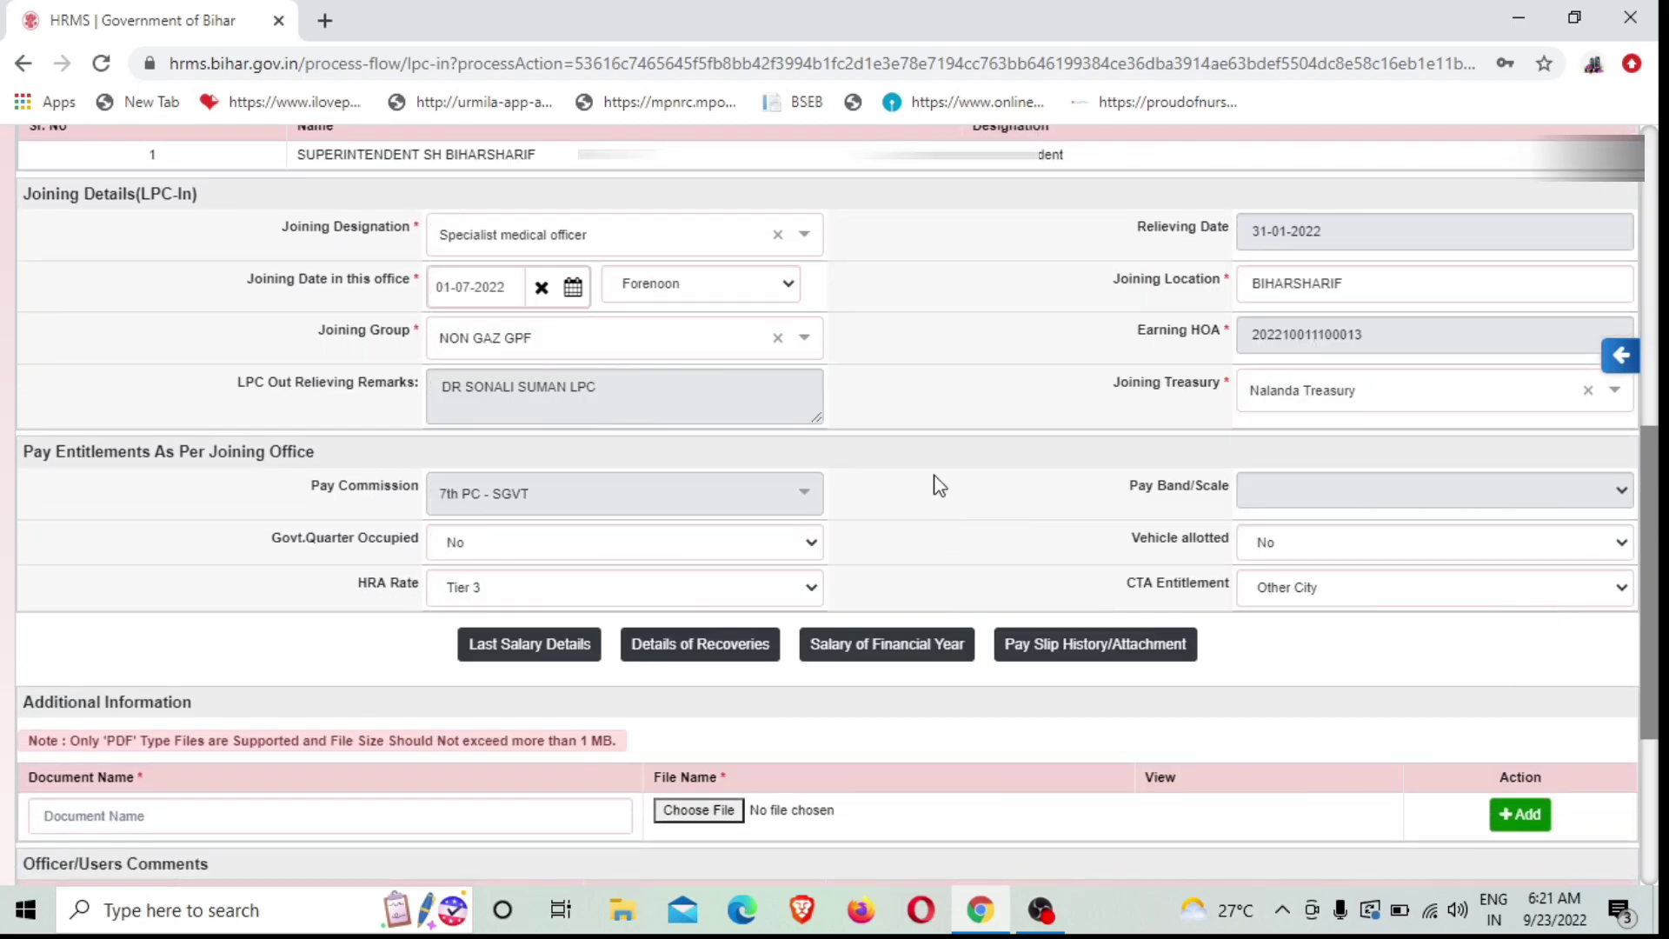
pyautogui.scroll(-4, 937, 484)
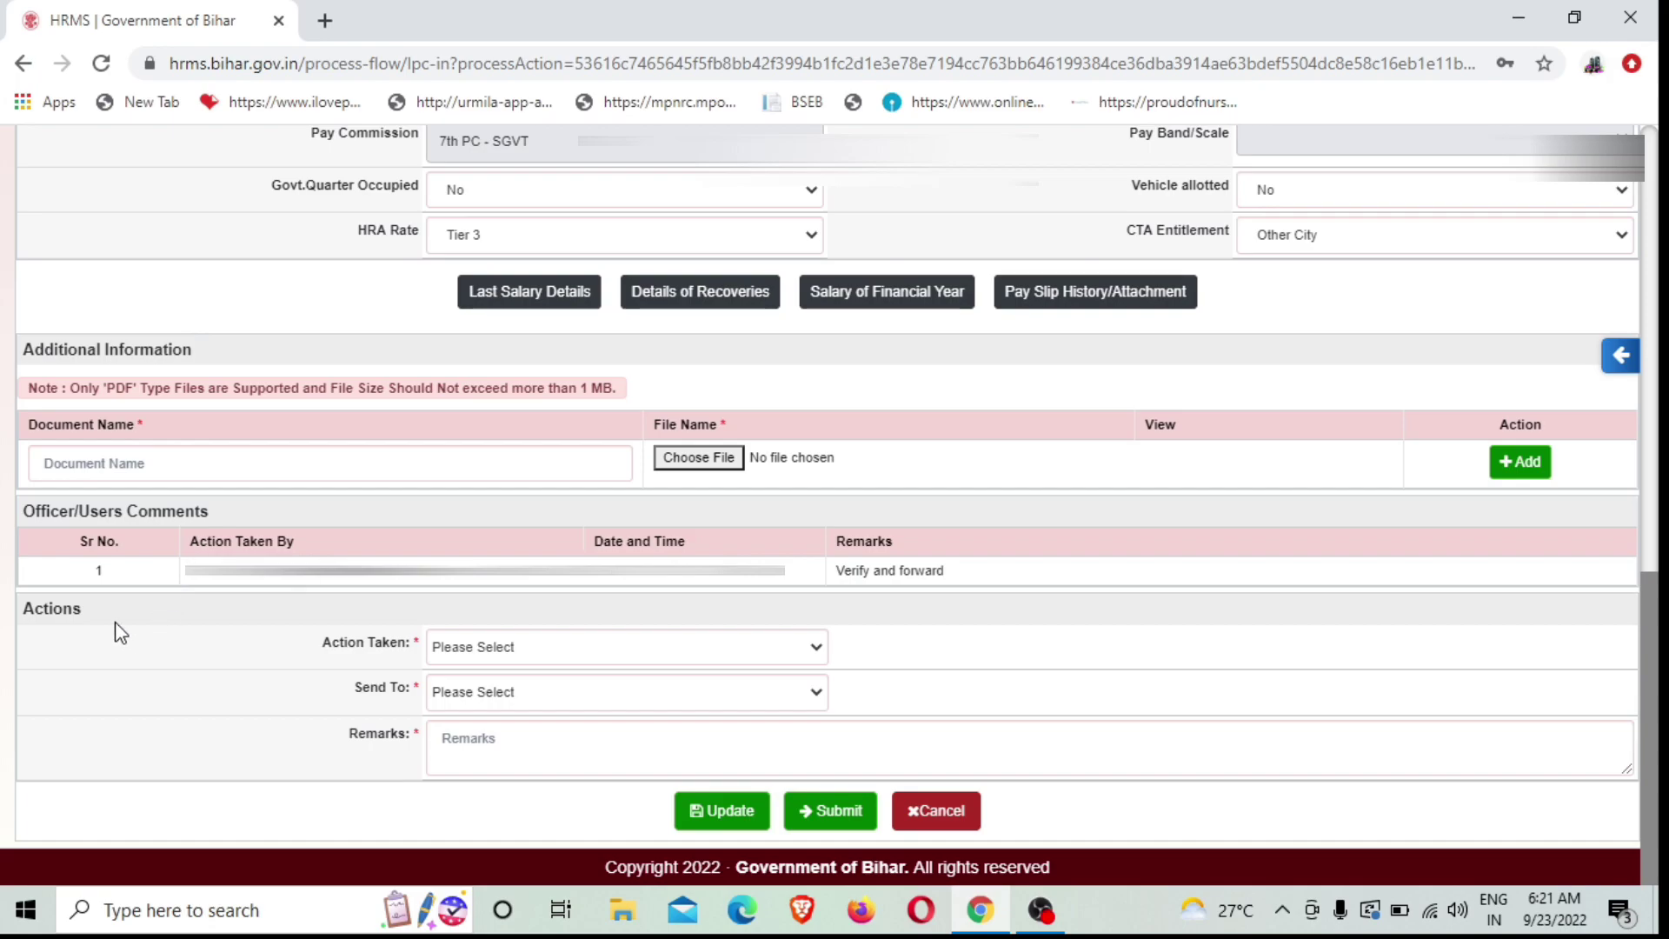
# - Set Action Taken to Forward to Approver, choose the approver, and add the remark 'Please Approve'
pyautogui.click(670, 652)
pyautogui.click(615, 695)
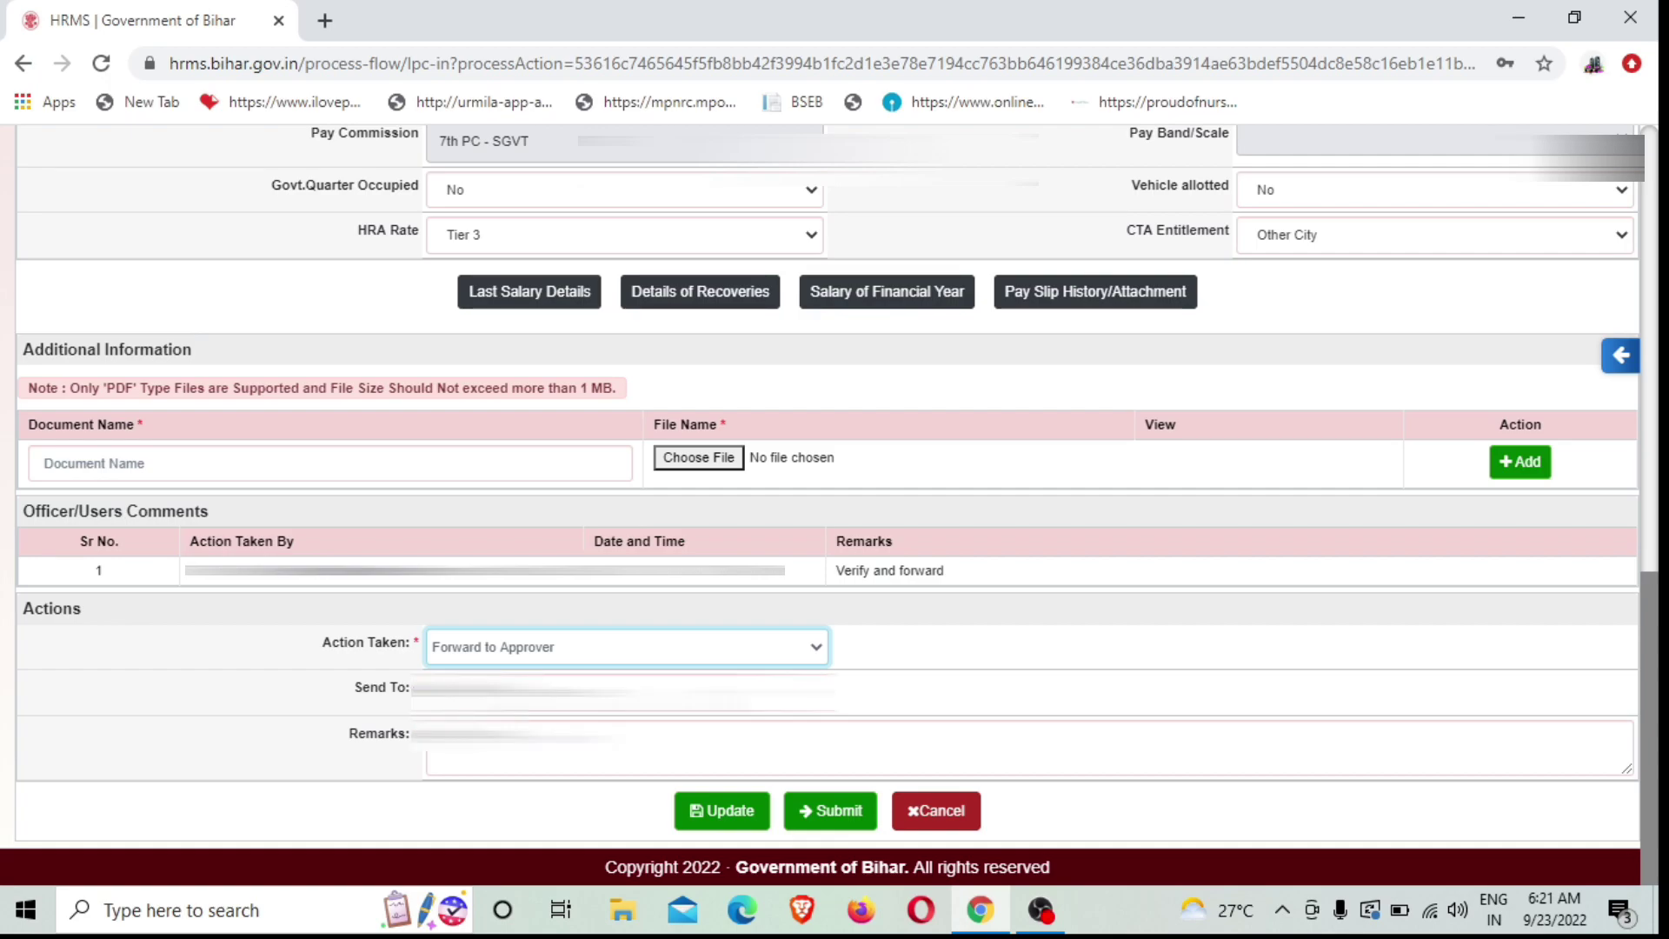
pyautogui.click(610, 691)
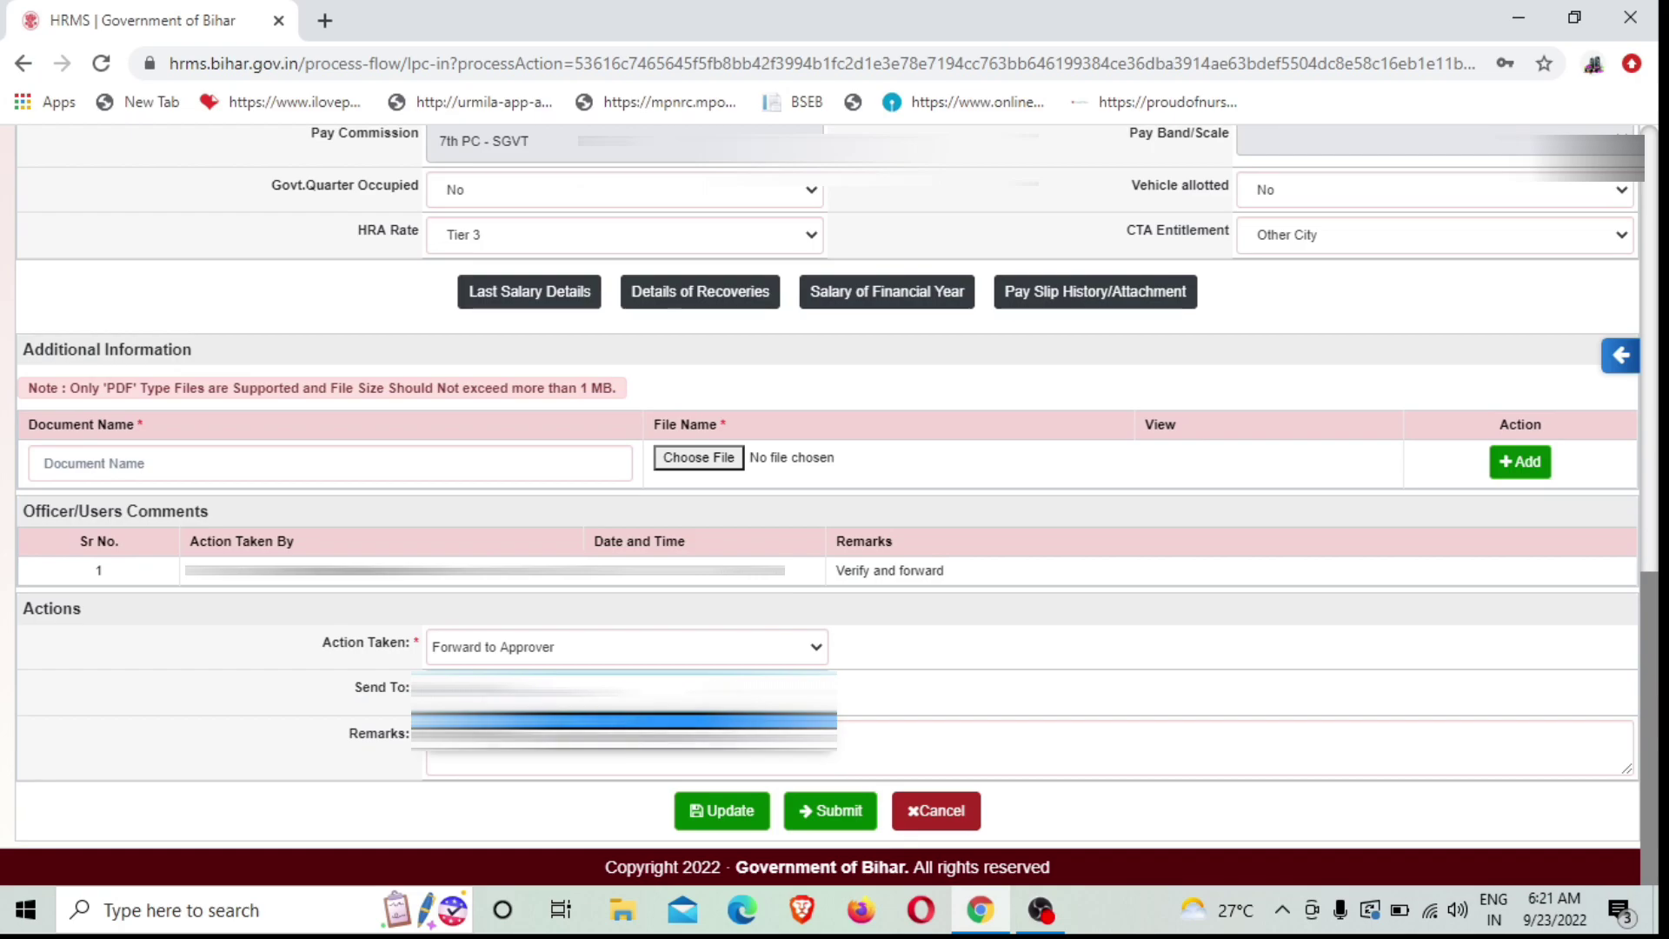
pyautogui.click(513, 739)
pyautogui.click(510, 747)
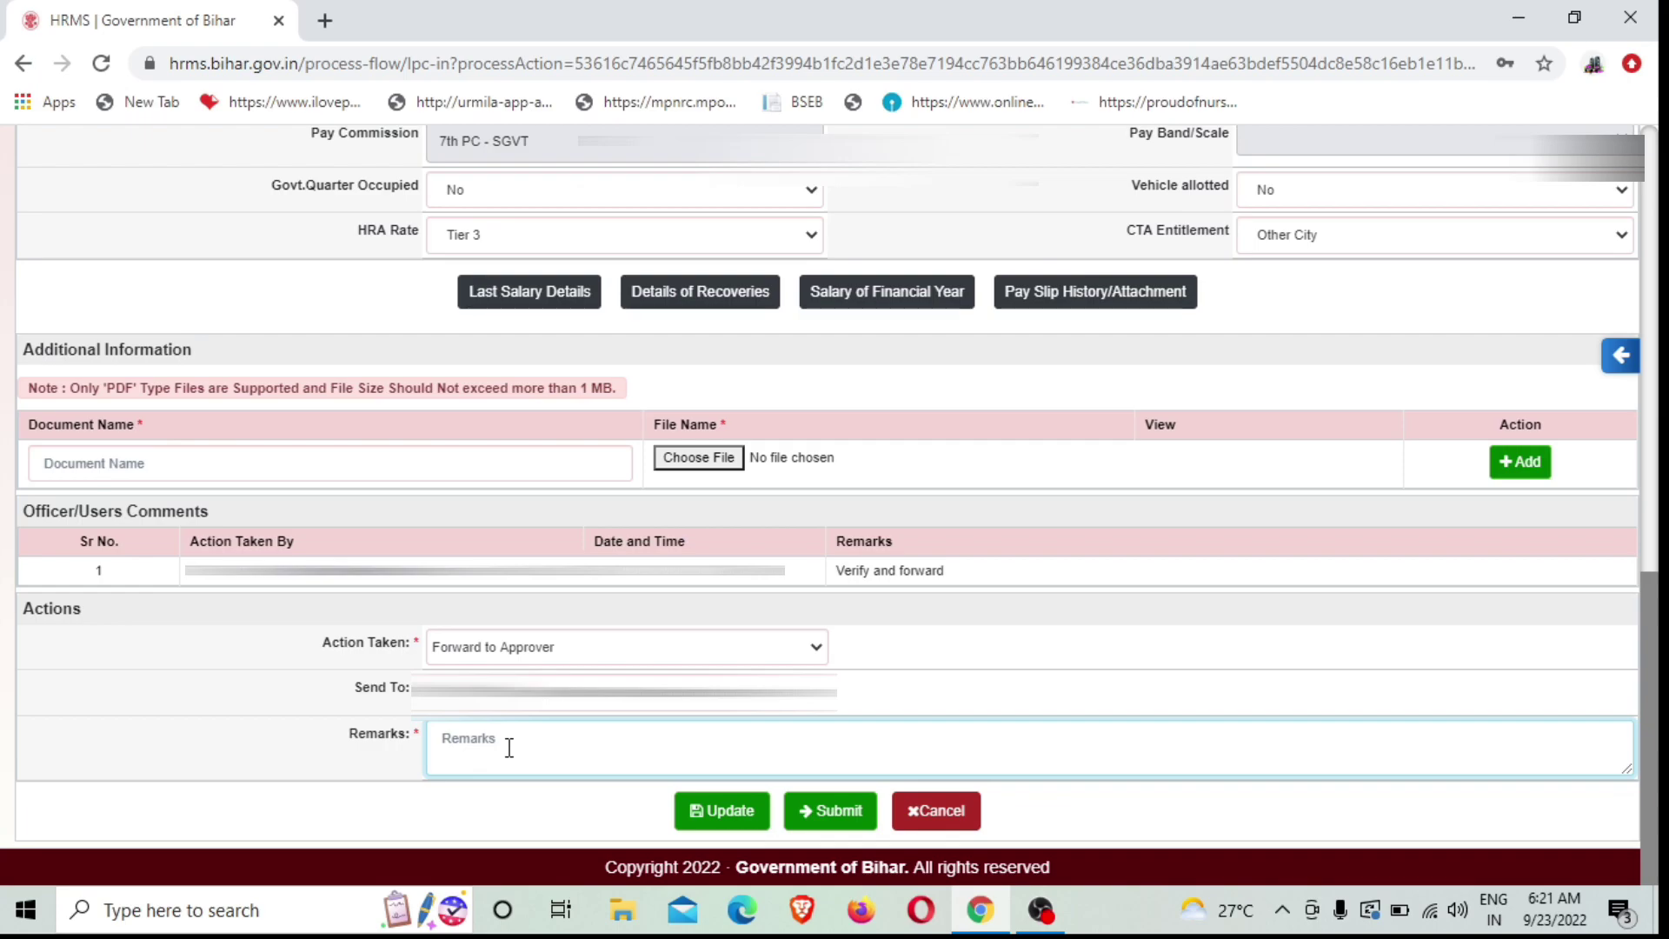
pyautogui.write('Please Approve')
# - Submit the request, confirm the forwarding, and dismiss the success message
pyautogui.click(824, 815)
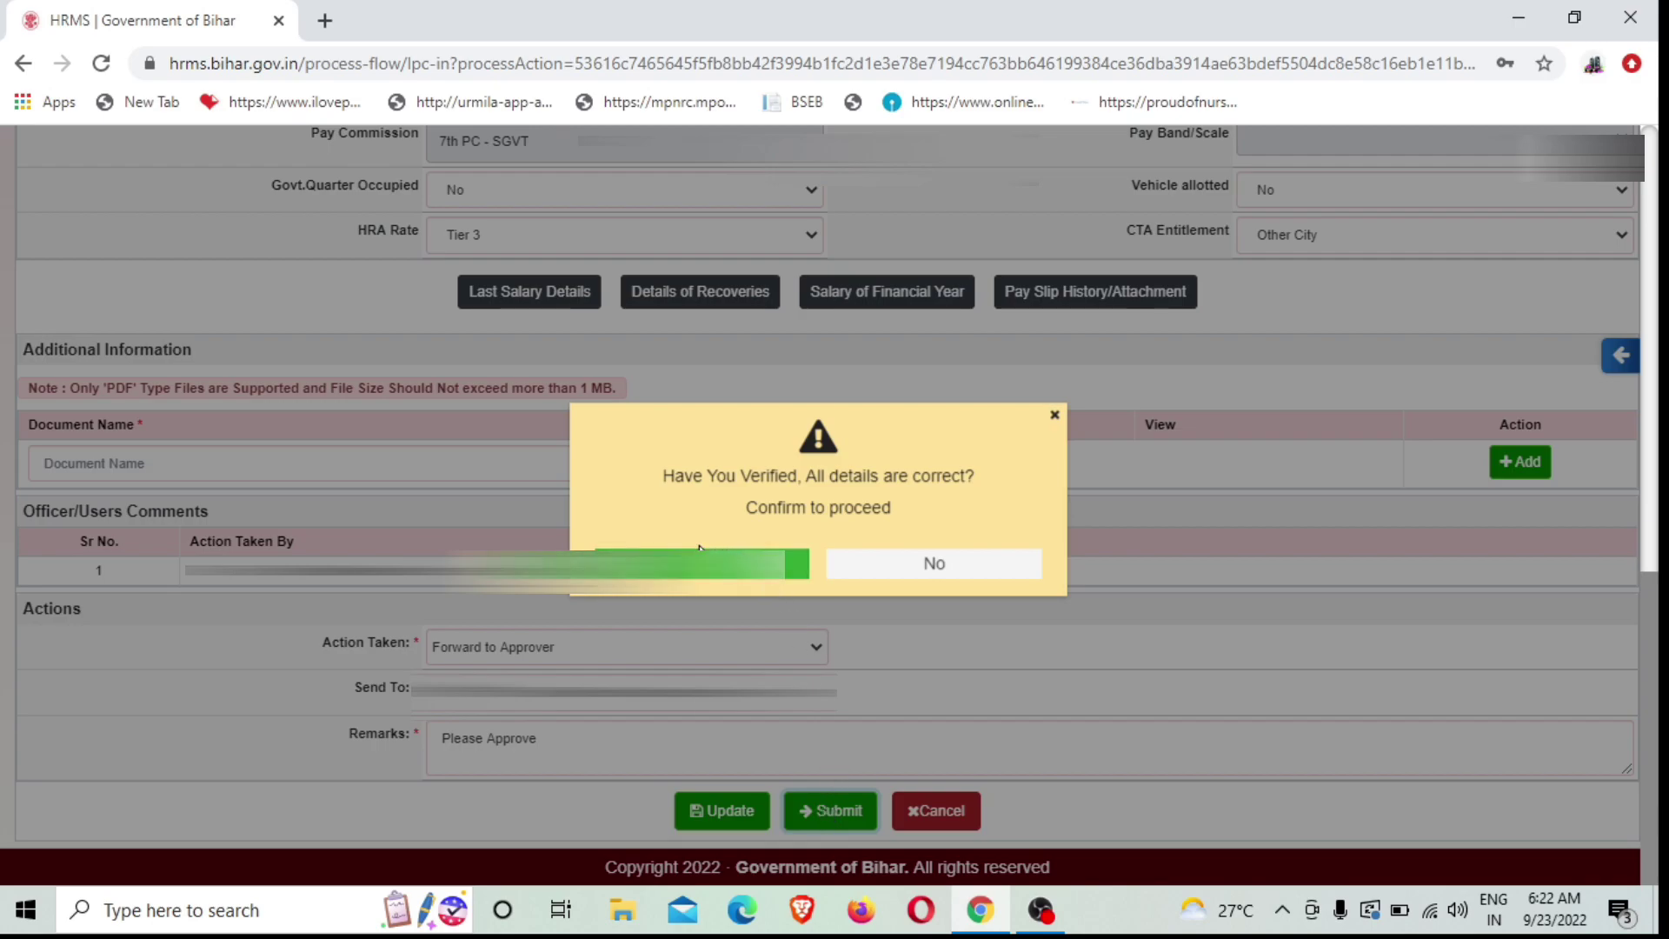
pyautogui.press('Return')
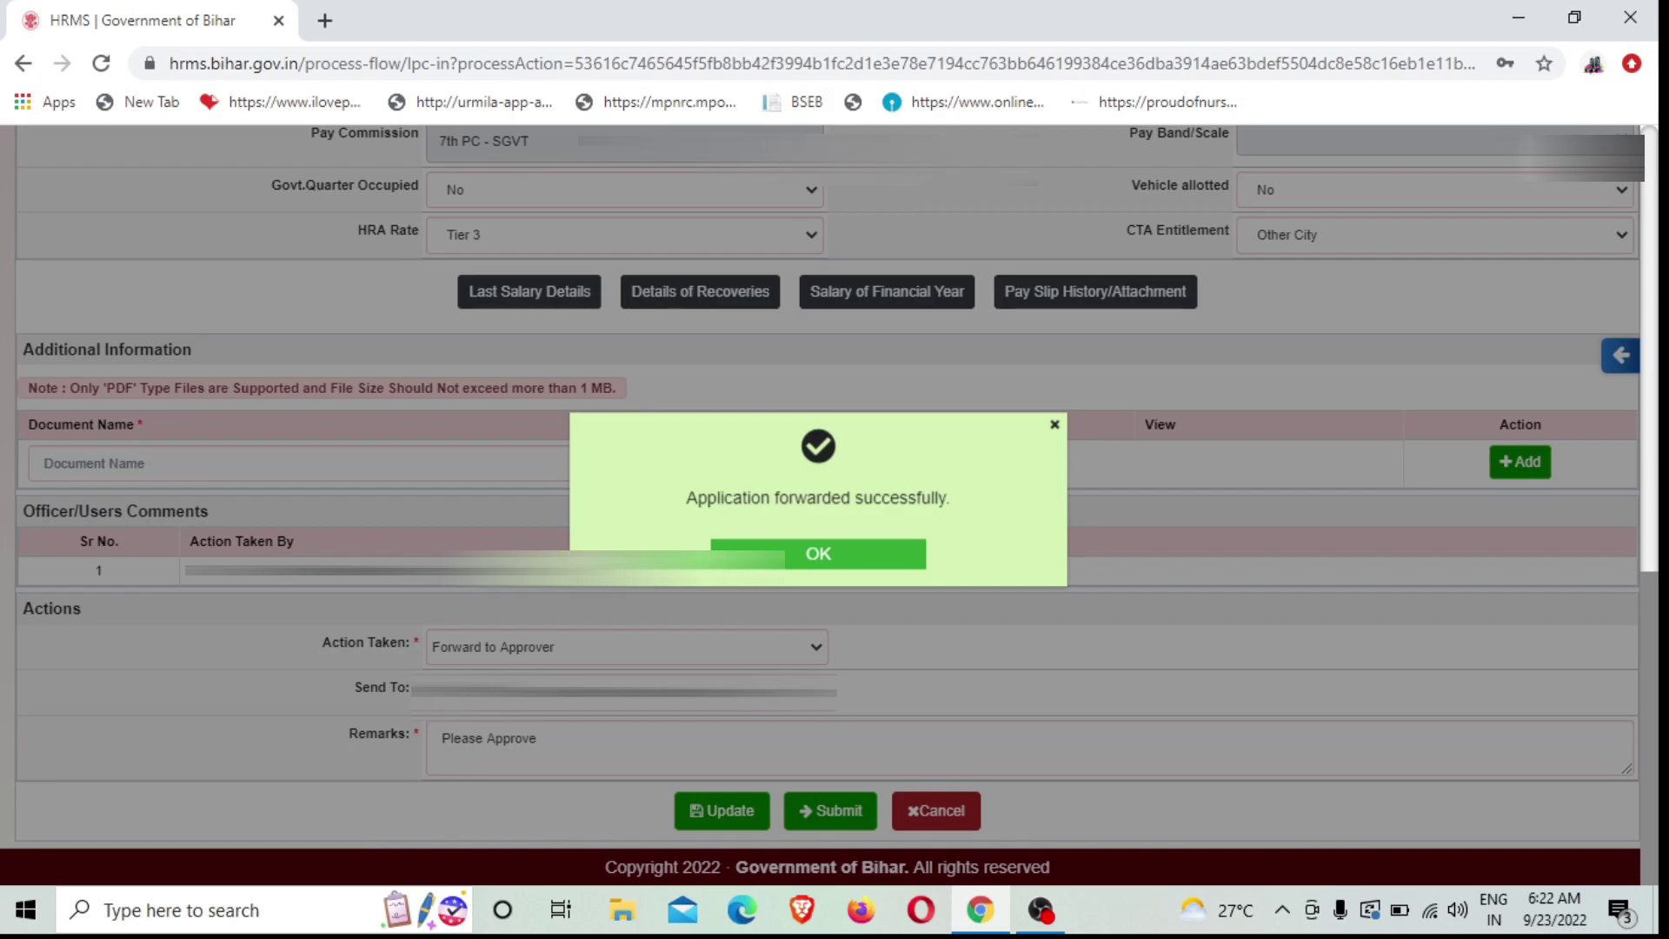
pyautogui.click(818, 563)
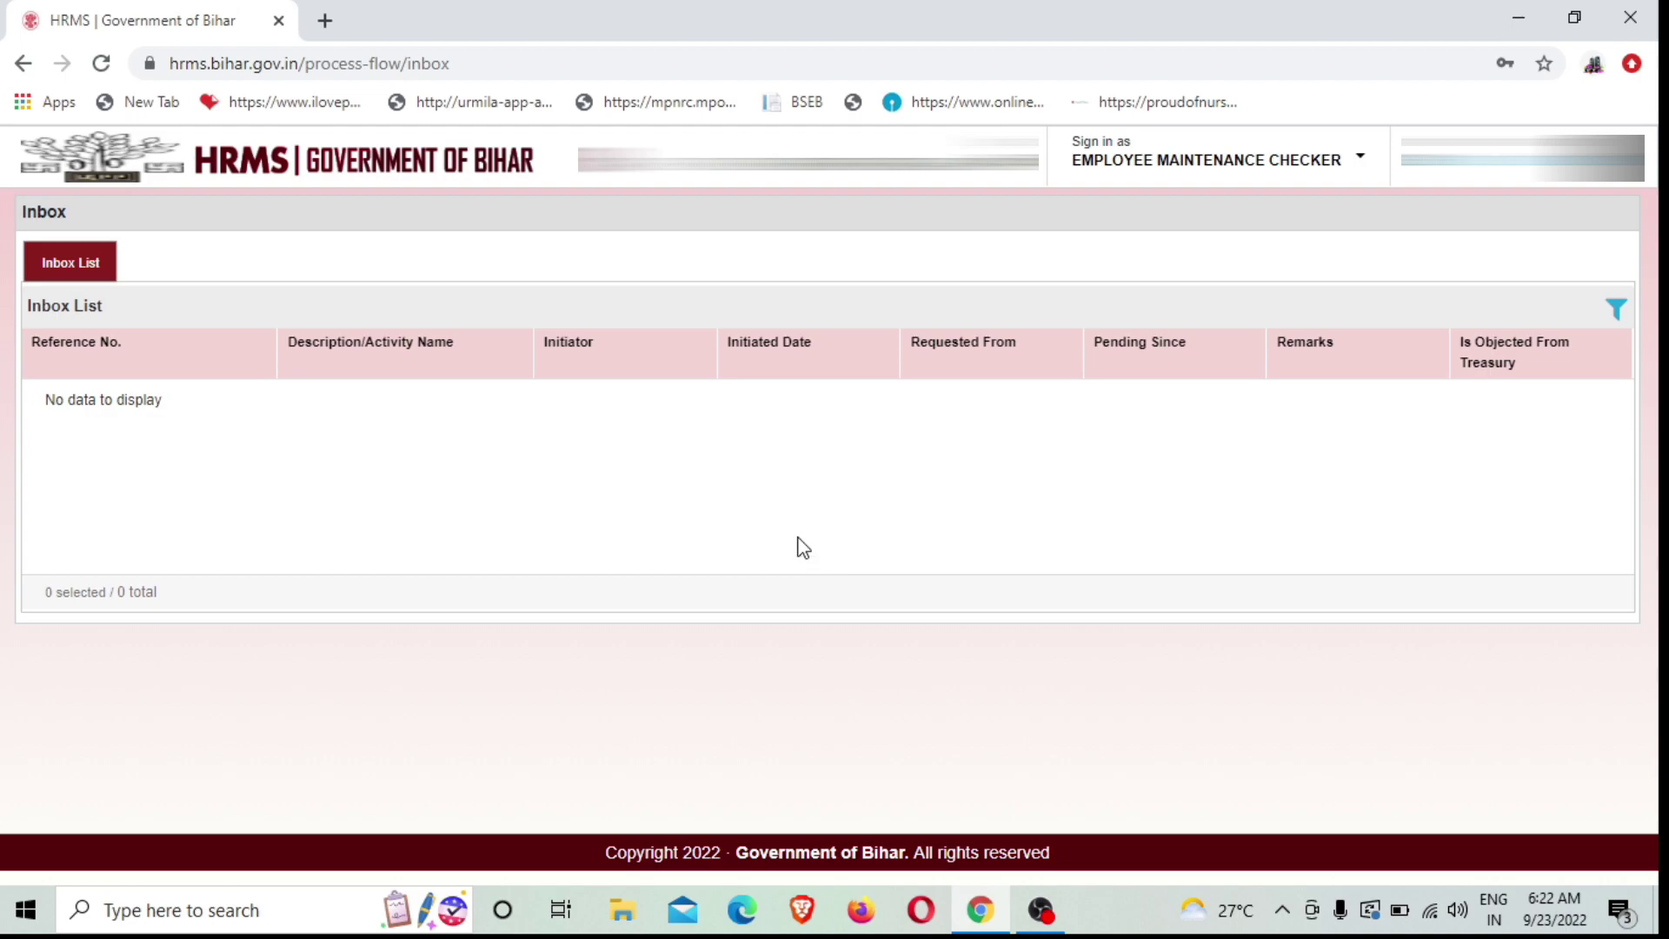
# - Log out of the Employee Maintenance Checker account via the profile menu, confirming with Yes
pyautogui.click(1630, 180)
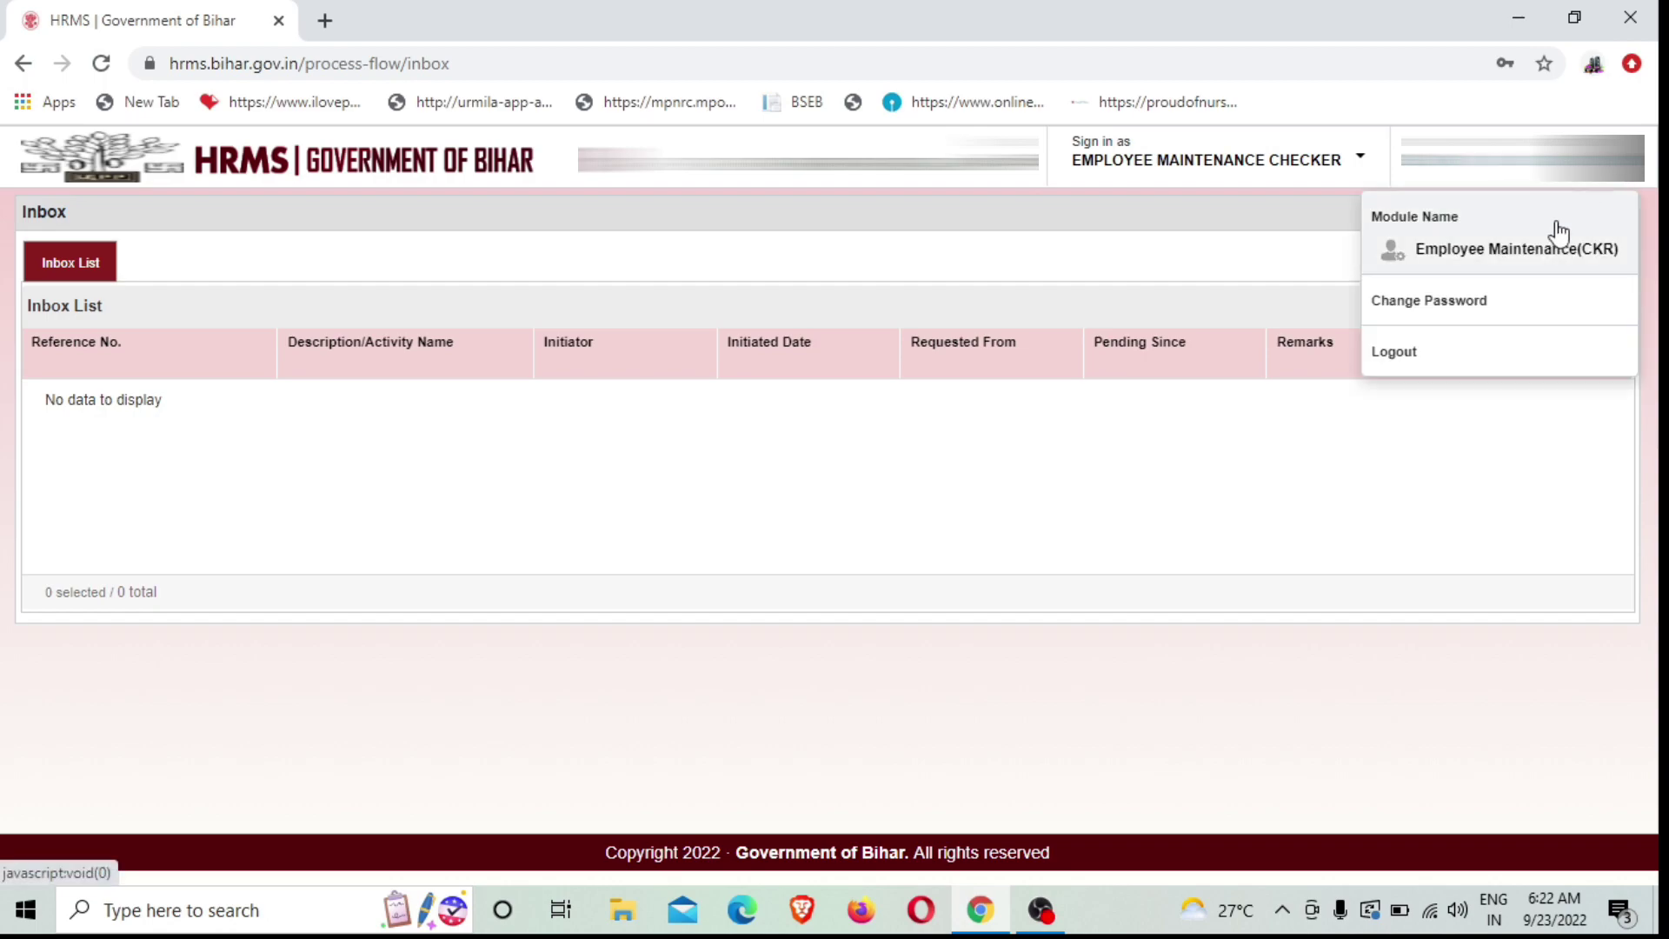
pyautogui.click(1395, 352)
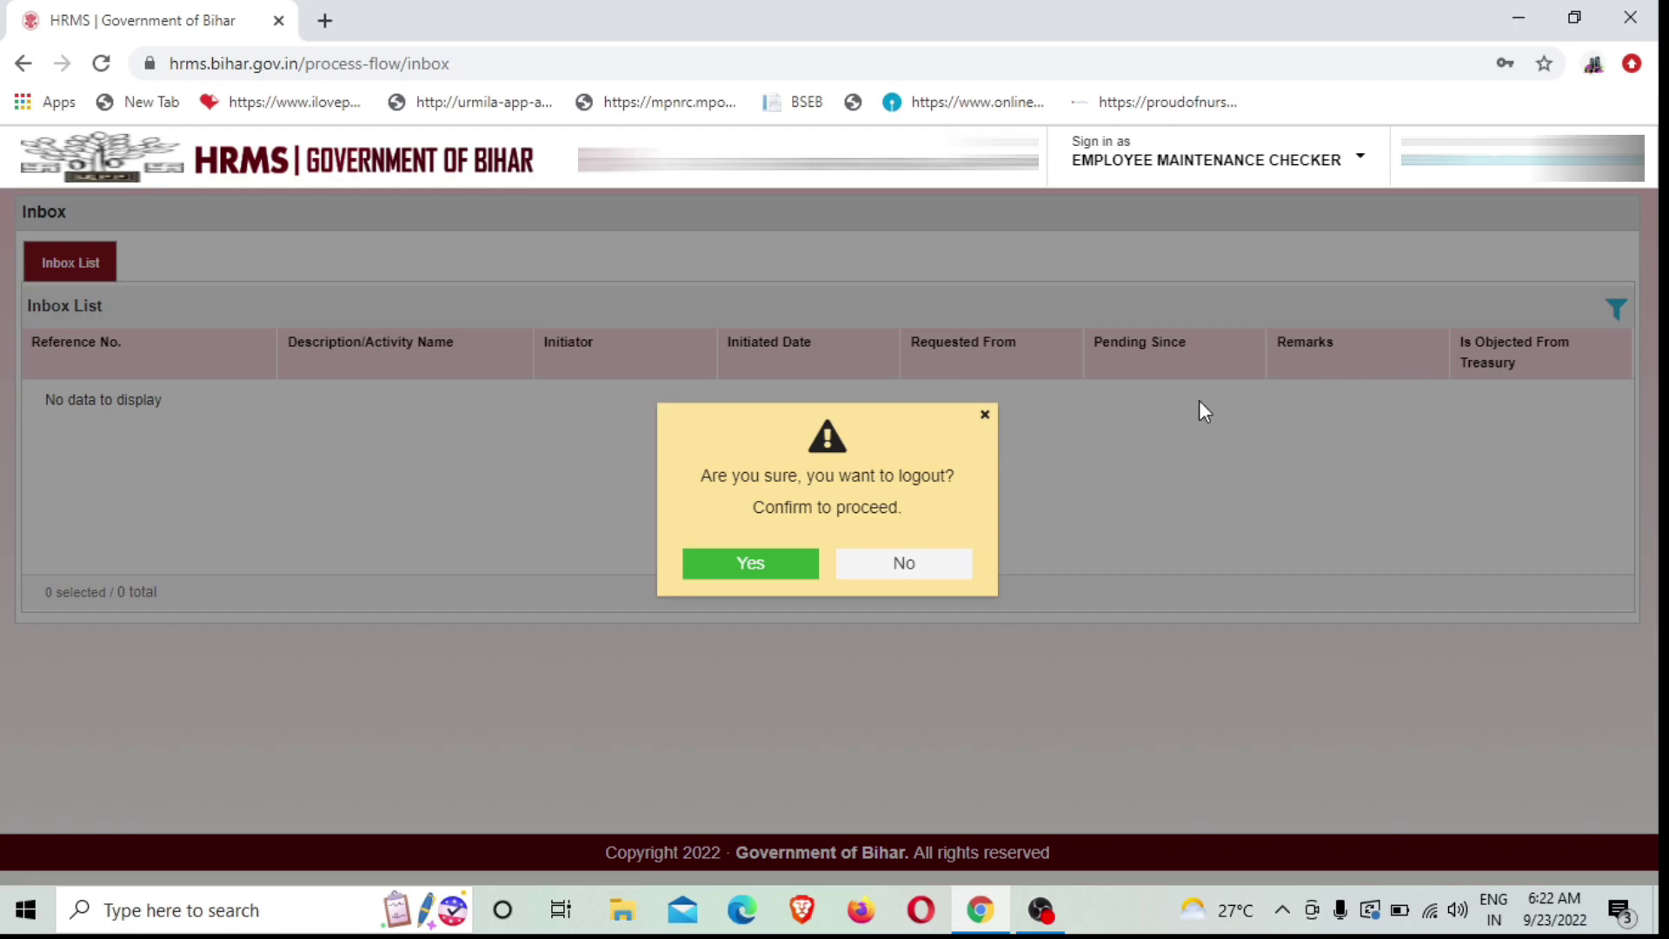
pyautogui.click(741, 575)
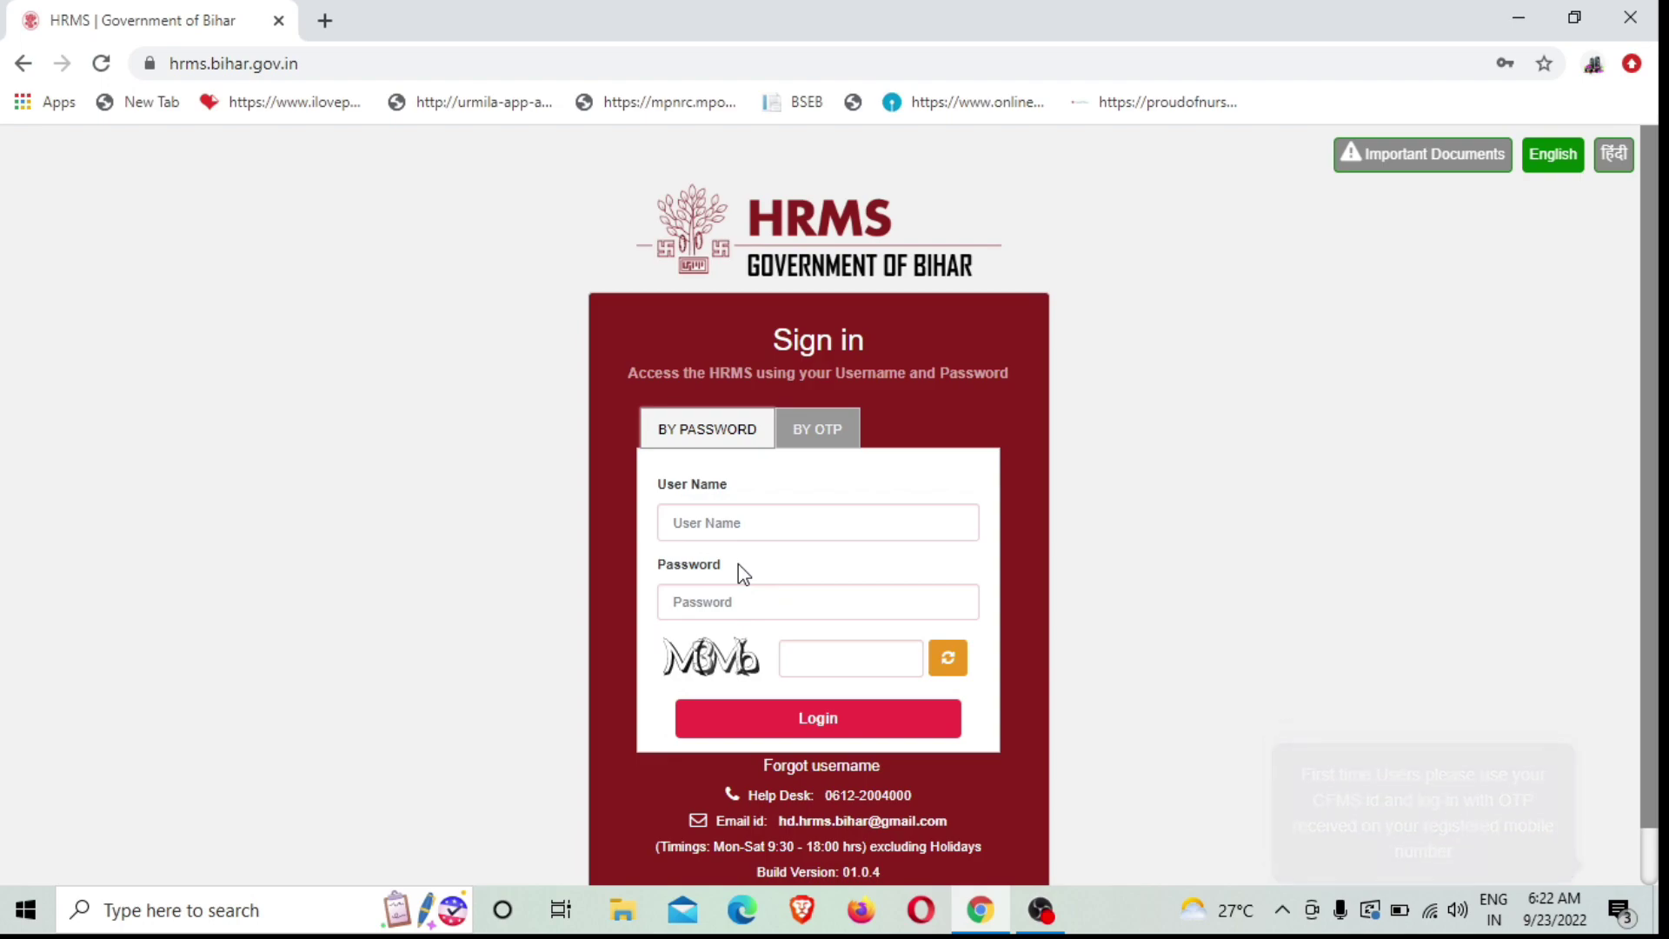
# - Sign in with the approver's username and password, using a refreshed captcha
pyautogui.click(805, 522)
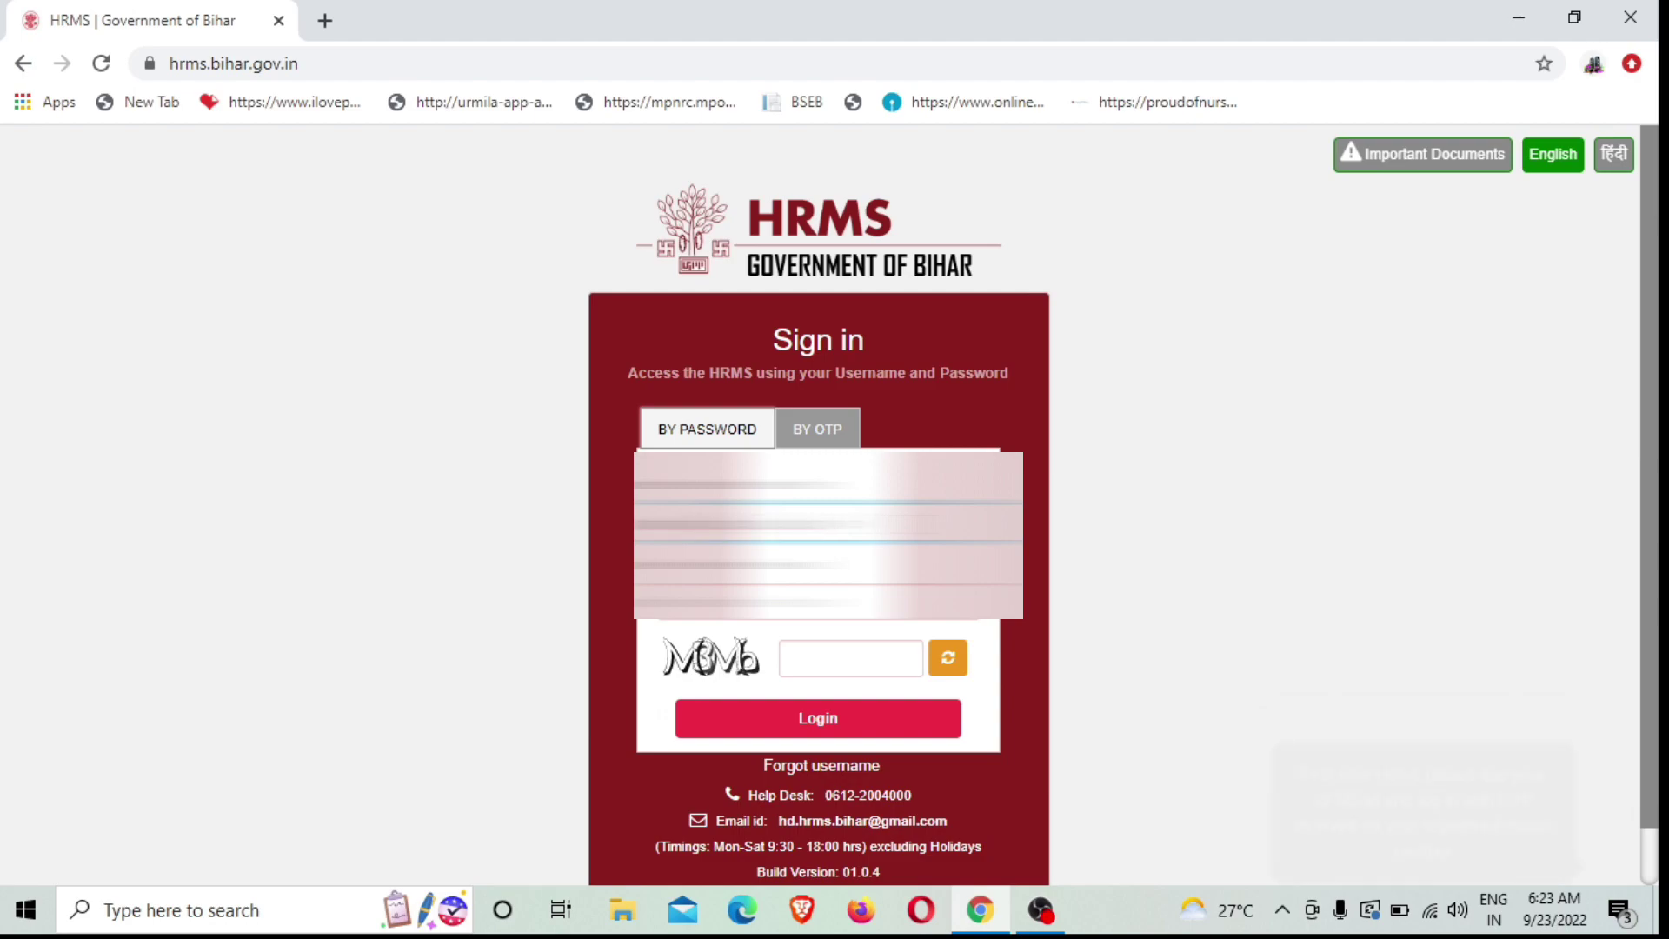
pyautogui.press('Tab')
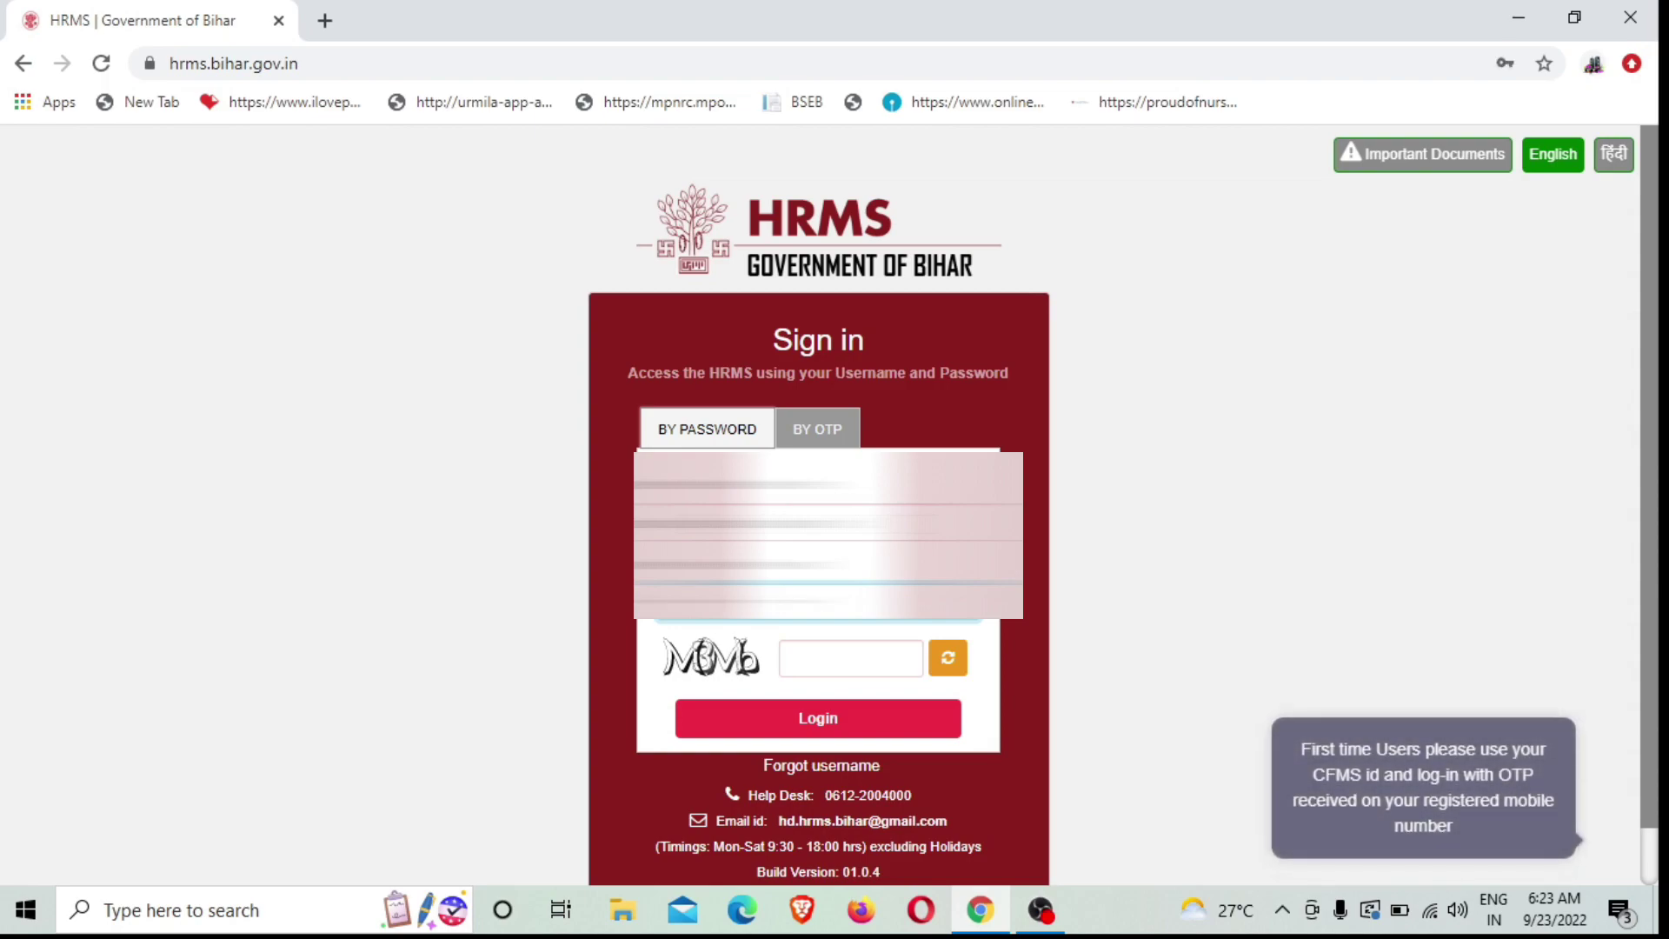
pyautogui.click(937, 668)
pyautogui.click(879, 658)
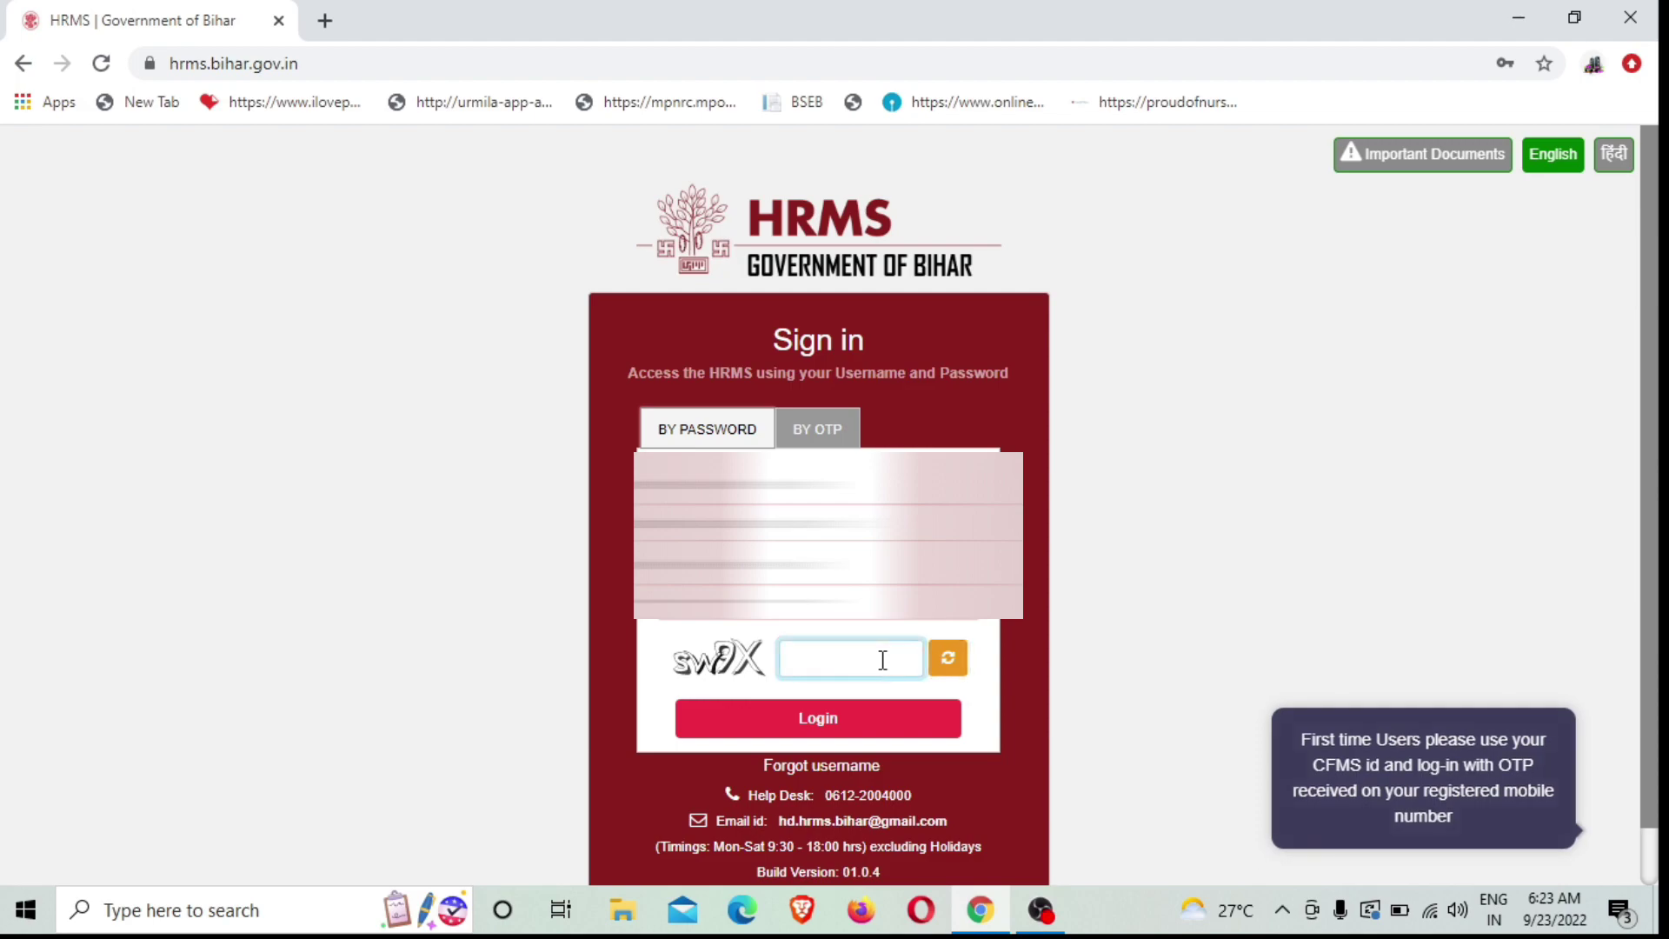
pyautogui.write('sw9X')
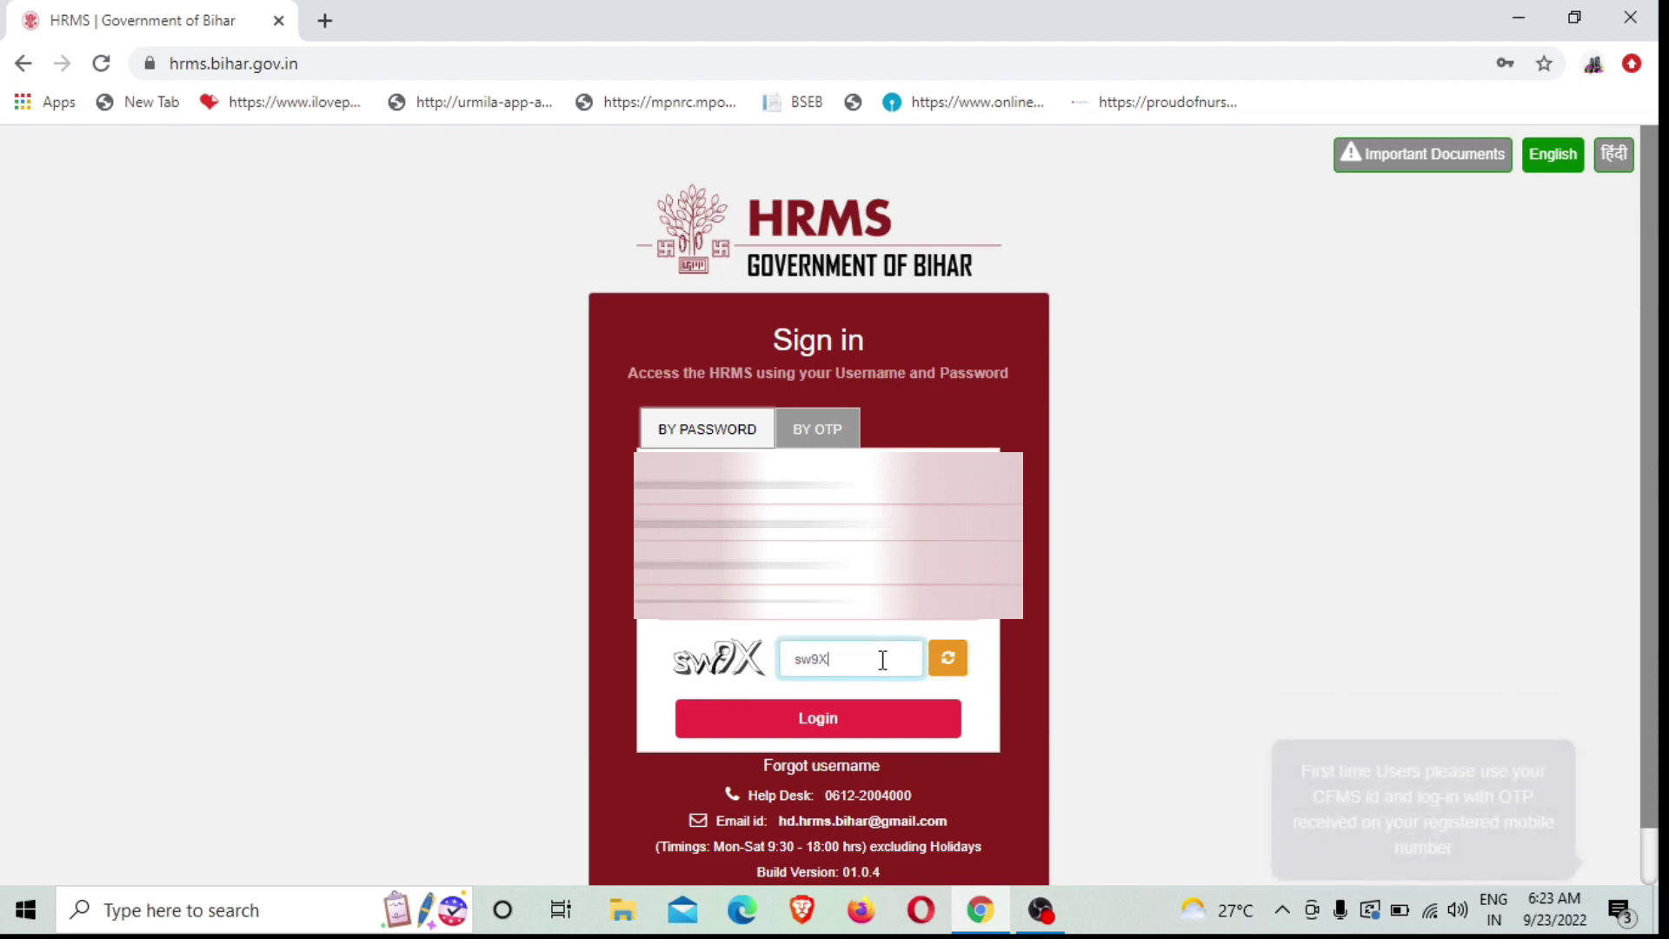
pyautogui.click(819, 721)
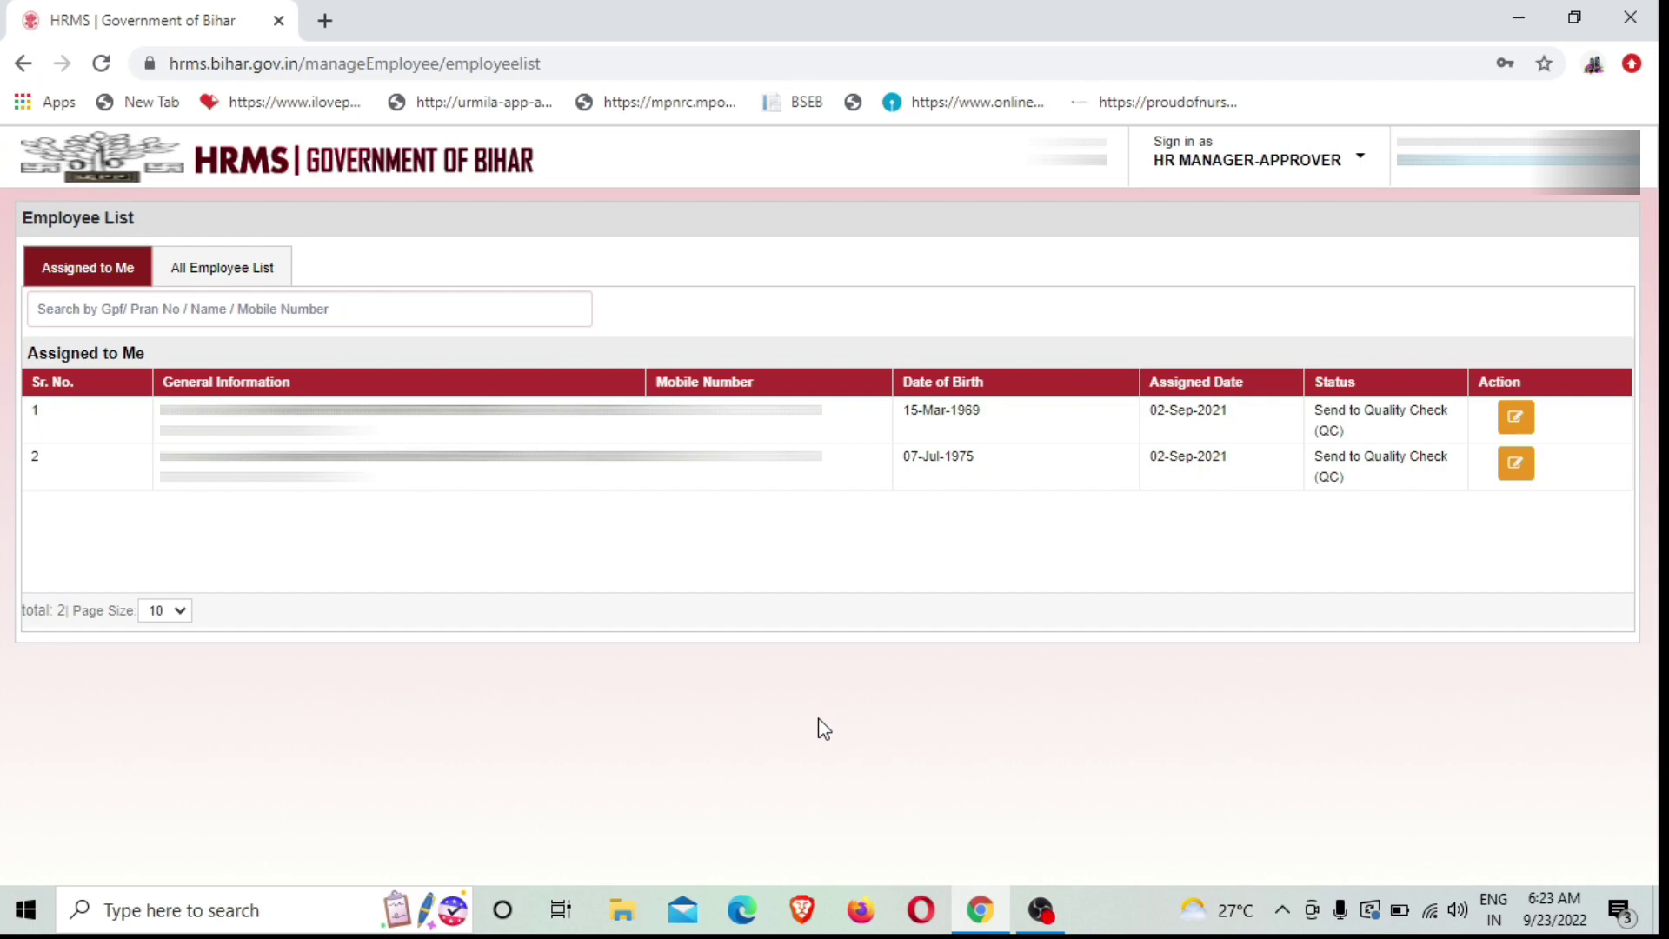
# - Change the 'Sign in as' role to Employee Maintenance Approver
pyautogui.click(1208, 155)
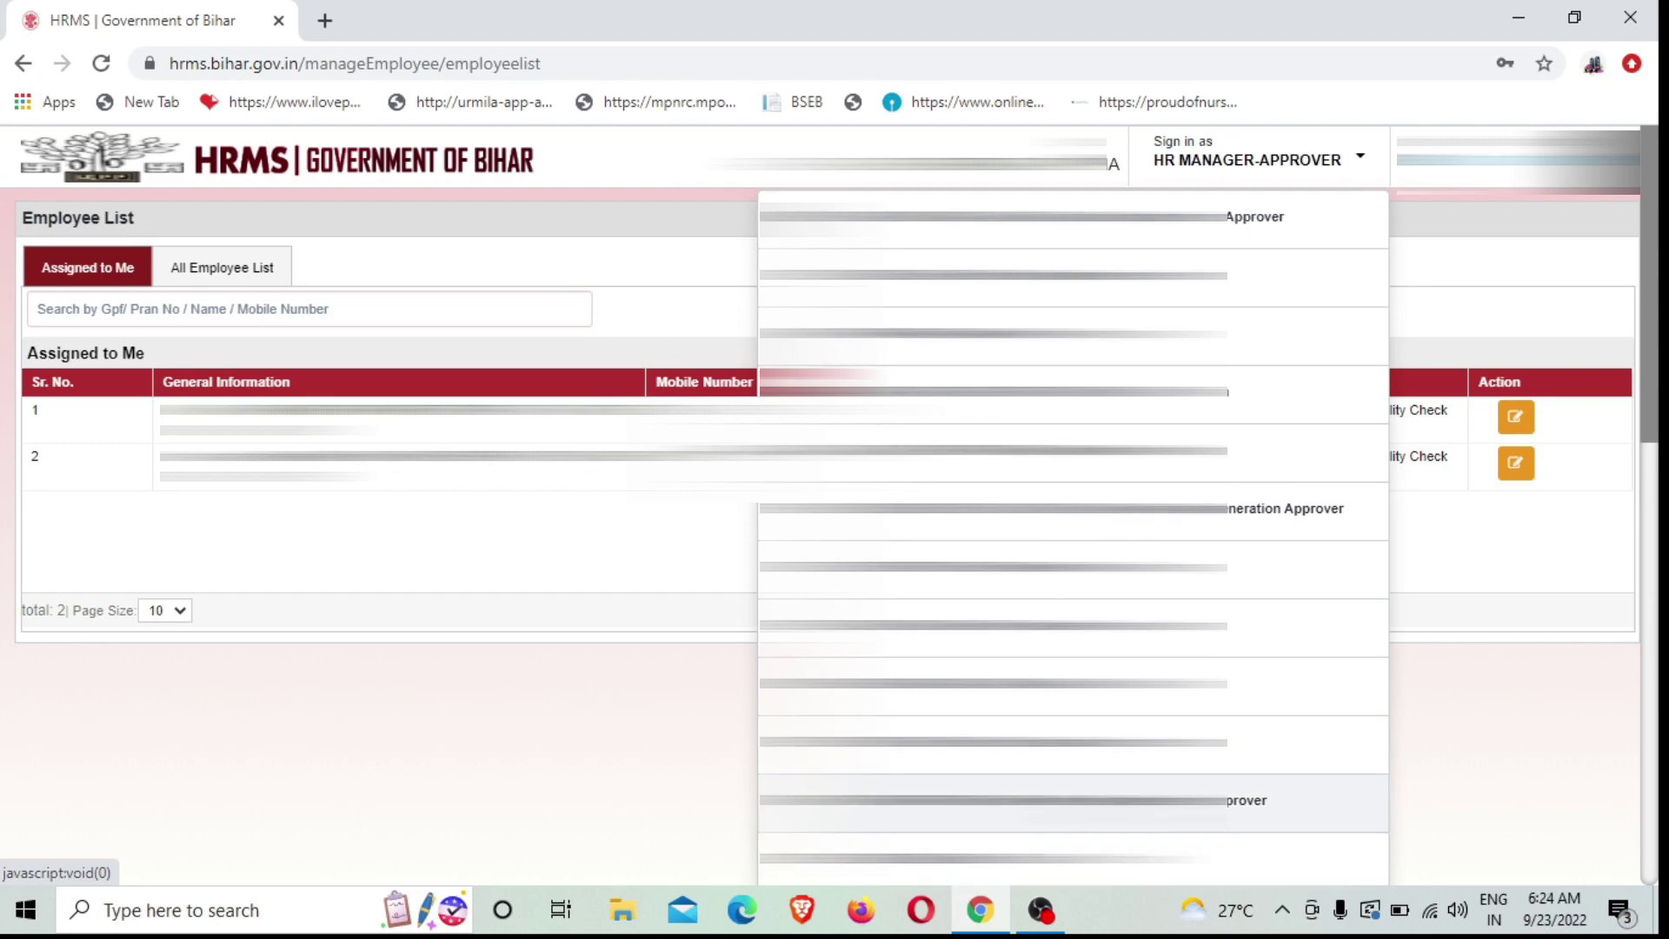
pyautogui.click(1073, 801)
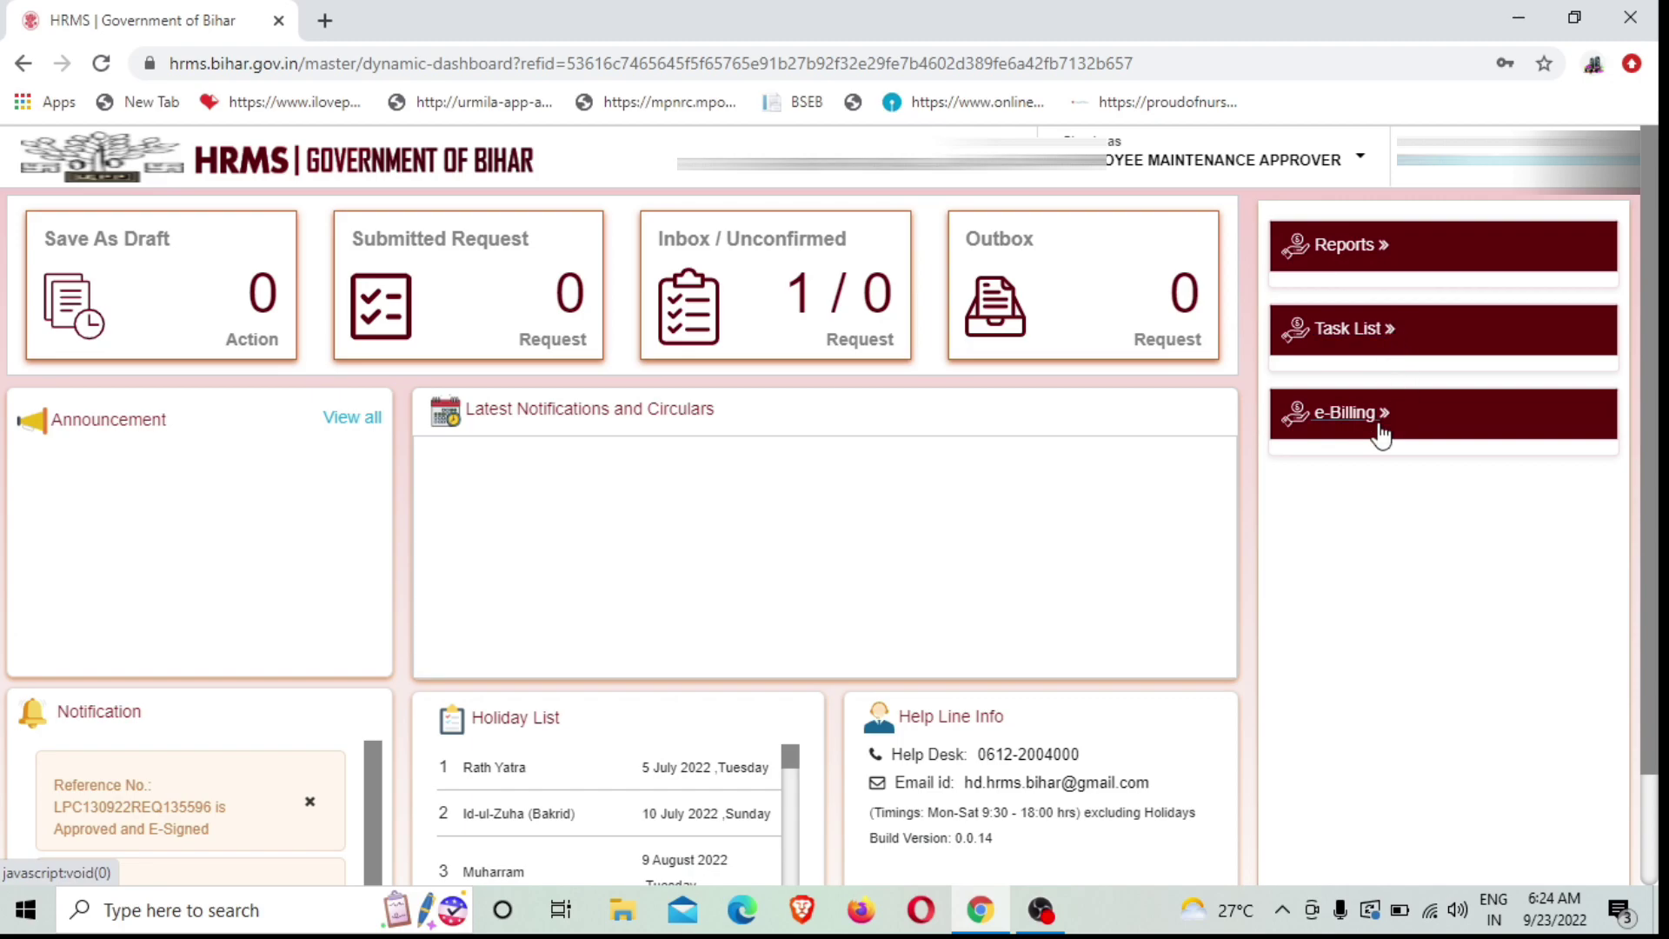
# - Open the approver's Inbox from Task List, showing the LPC-In request remarked 'Please Approve'
pyautogui.click(1349, 330)
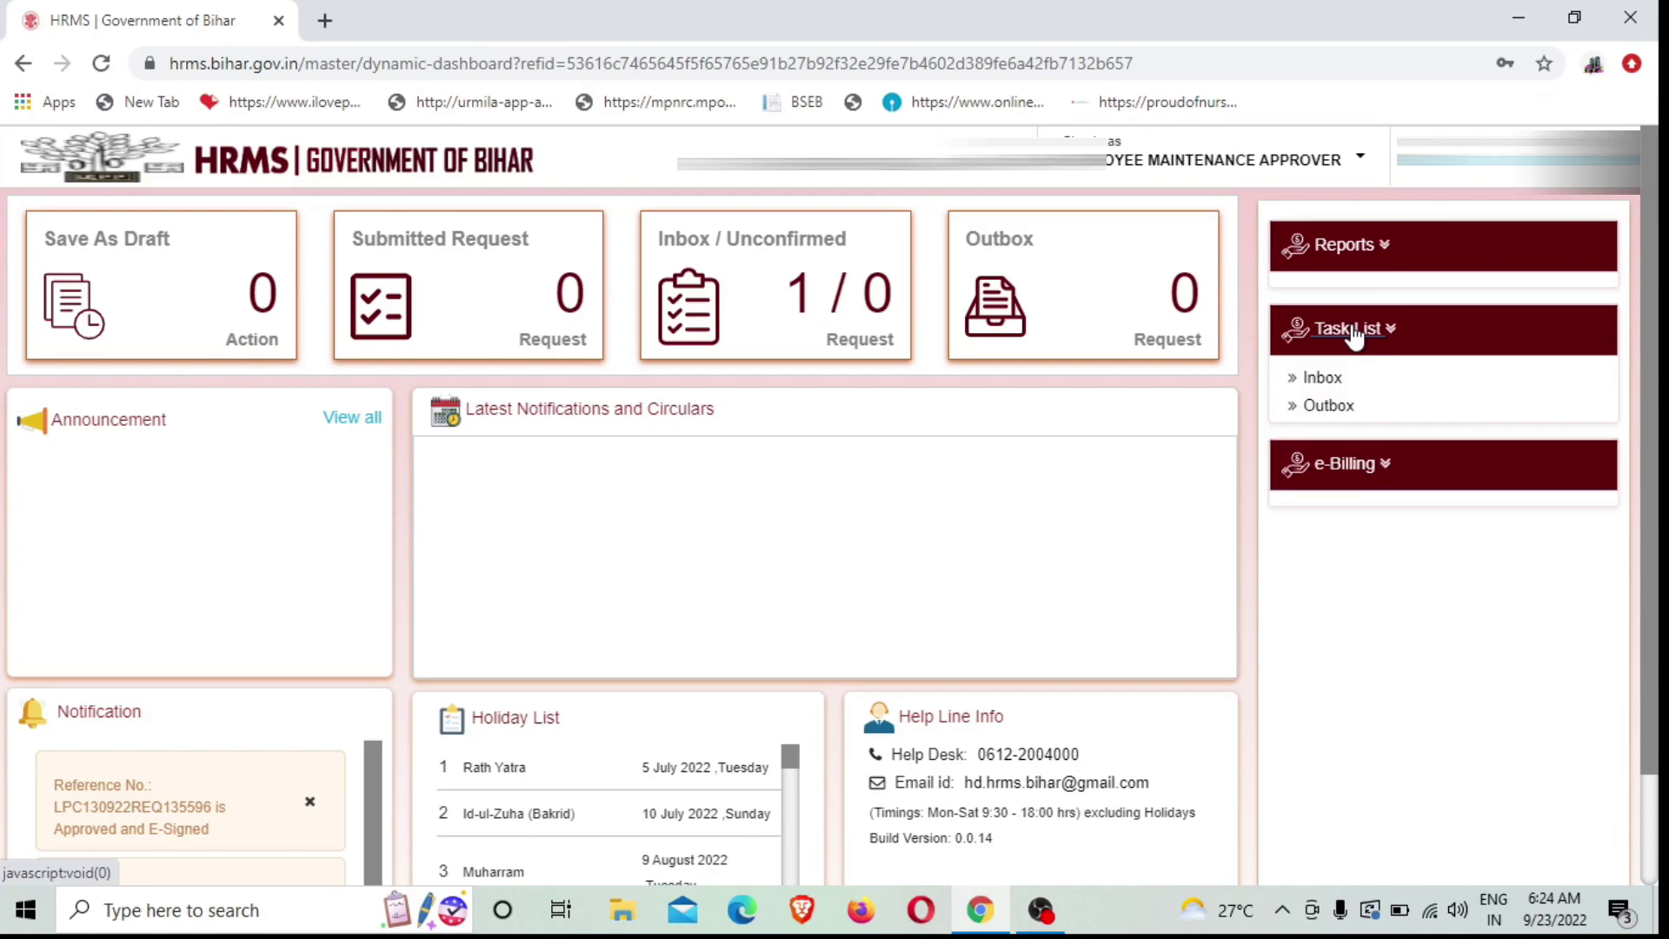
pyautogui.click(1323, 379)
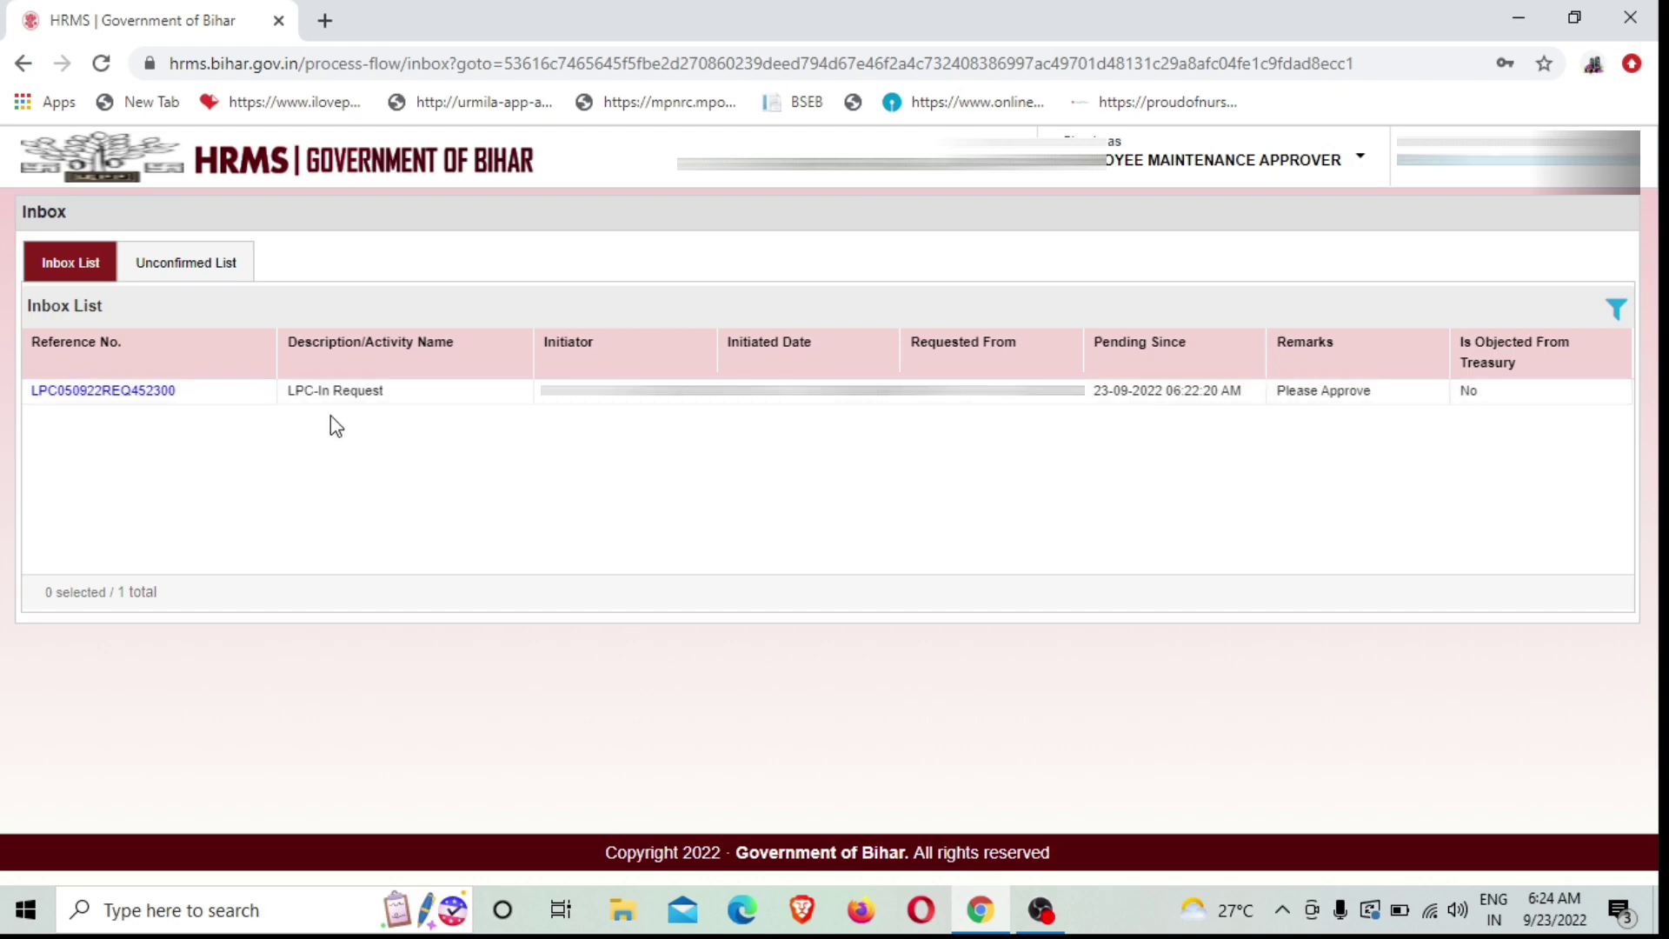
# - Open the pending LPC-In request from the Inbox and review its details and officer comments
pyautogui.click(86, 392)
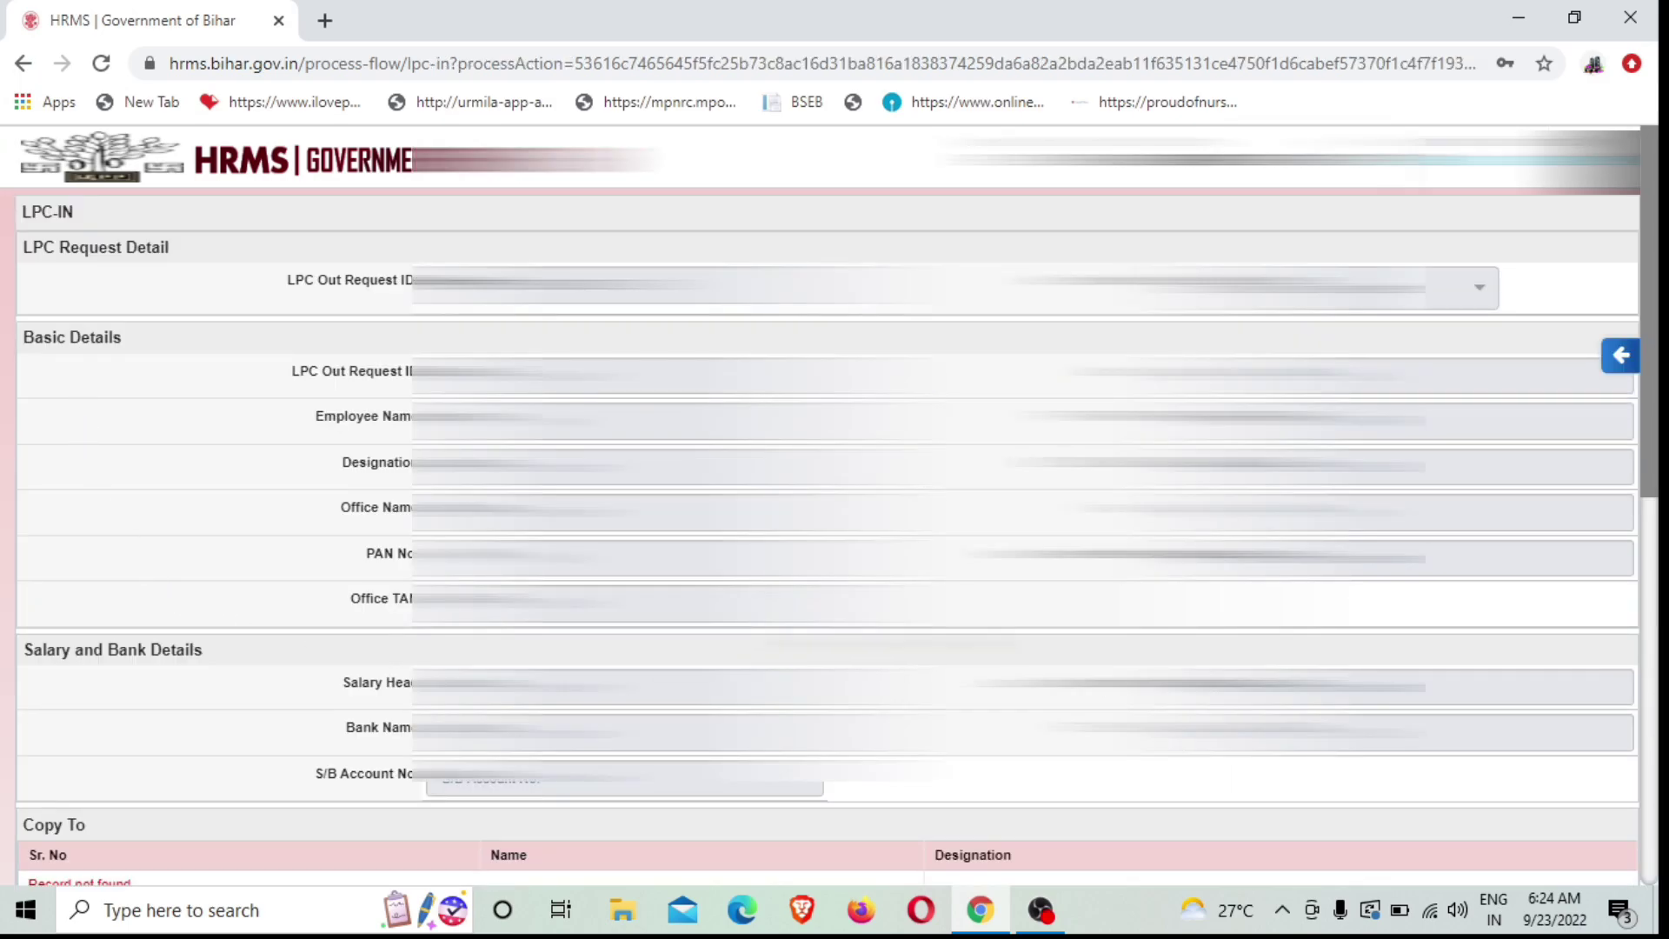
pyautogui.scroll(-5, 826, 504)
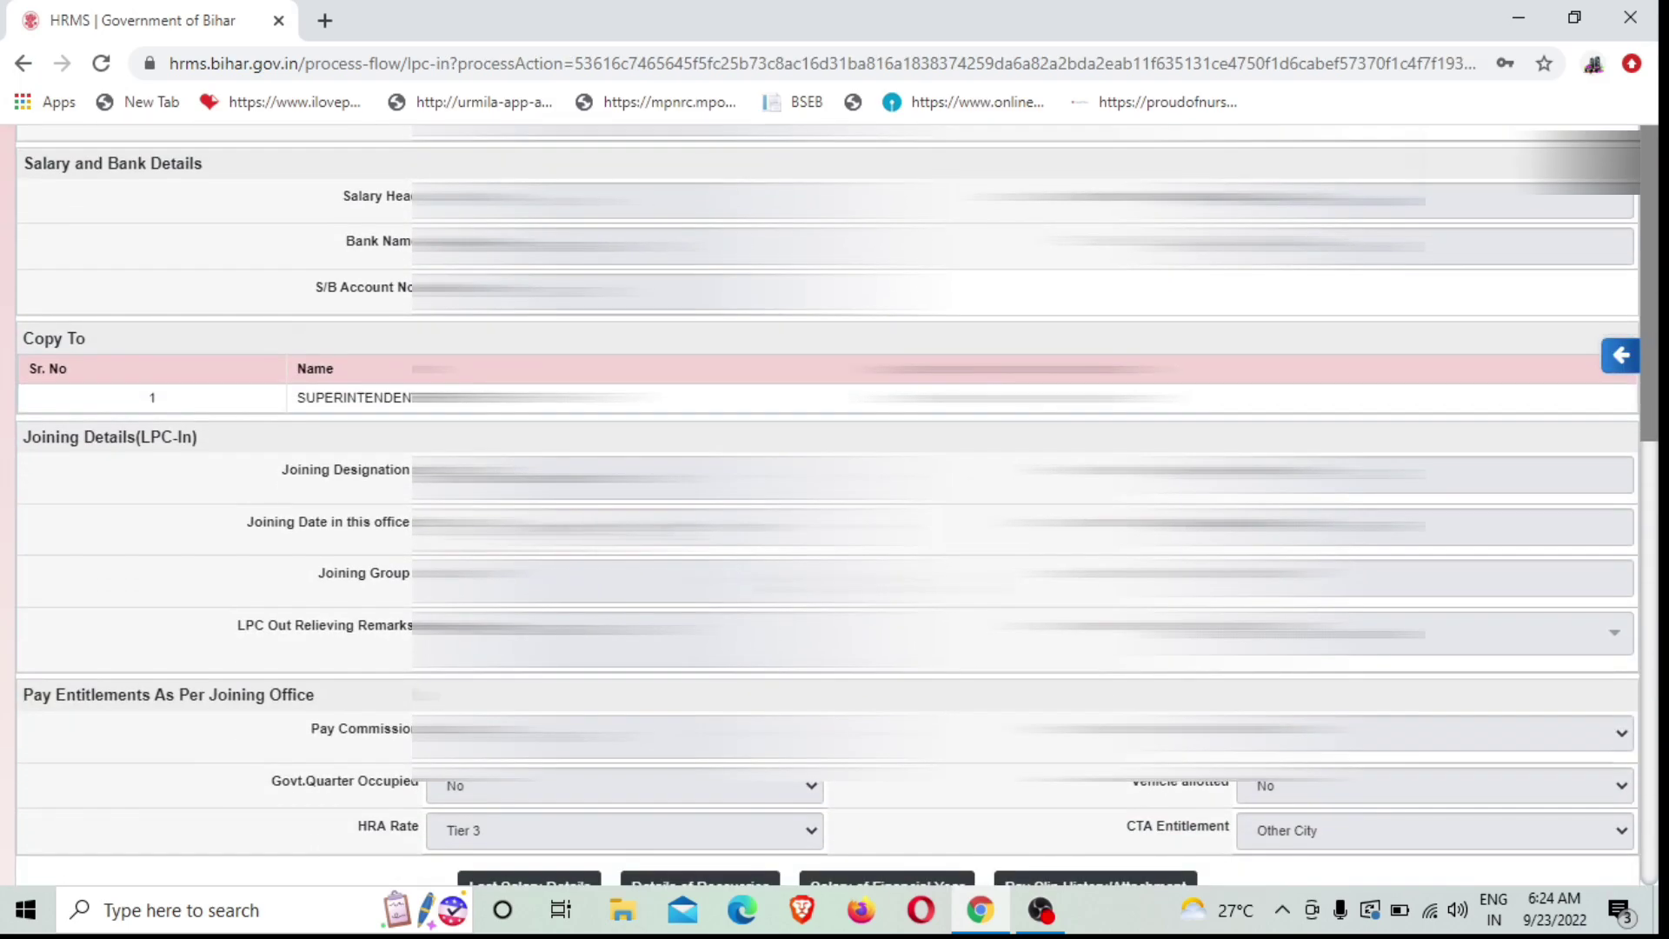
pyautogui.scroll(-5, 878, 571)
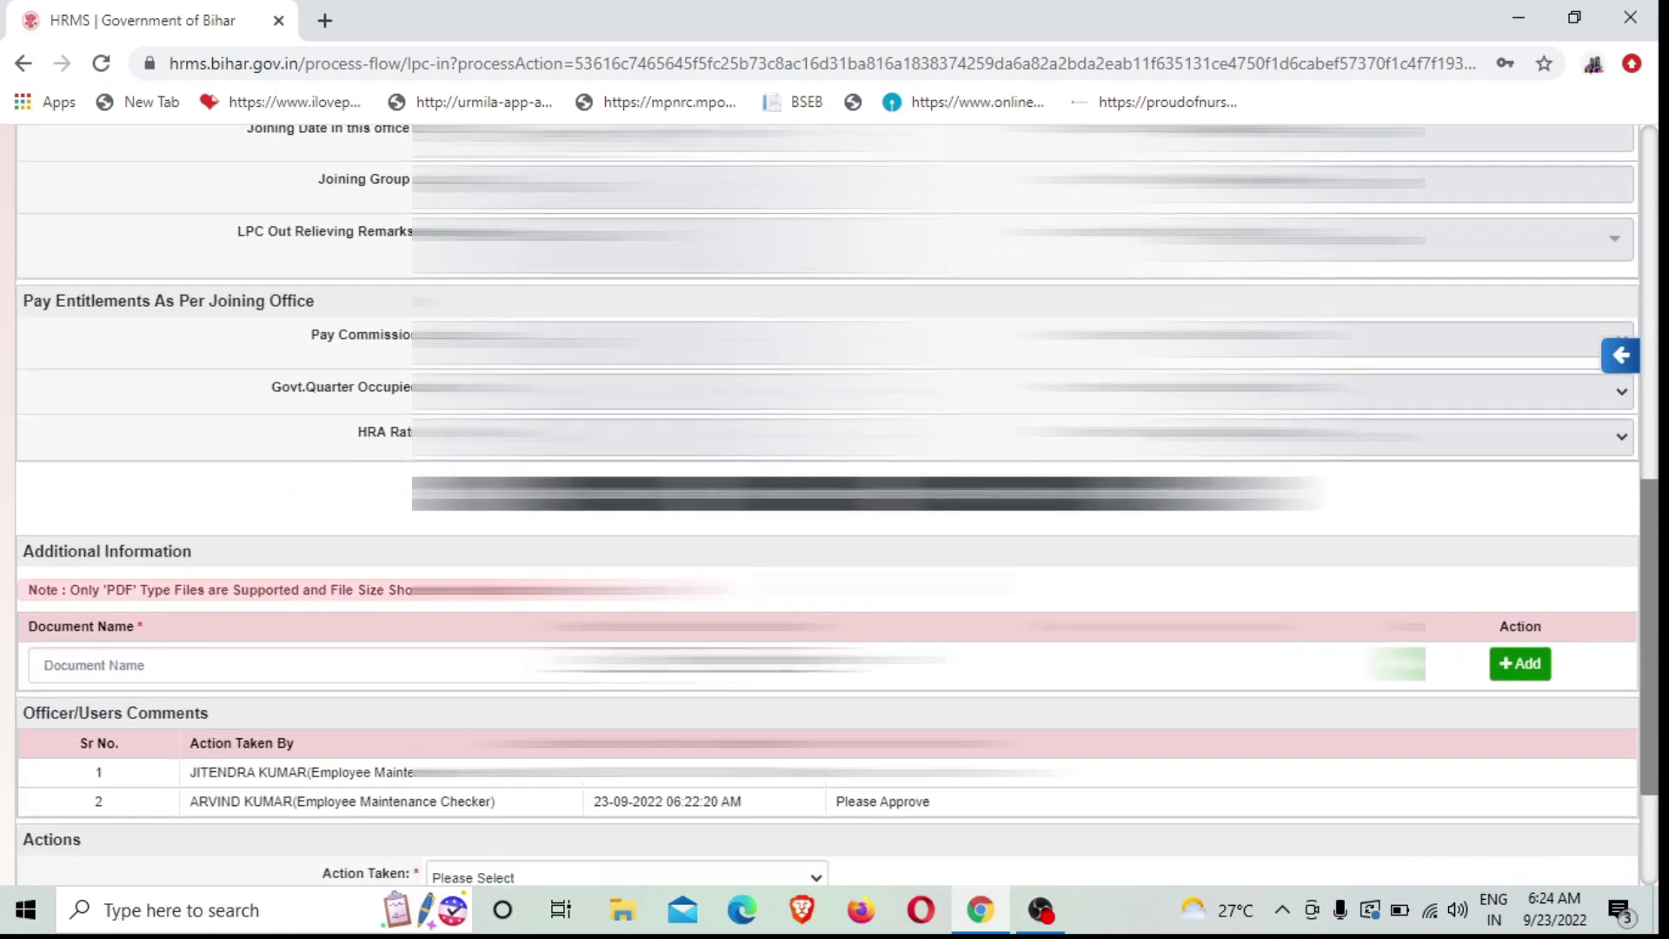
pyautogui.scroll(-1, 878, 572)
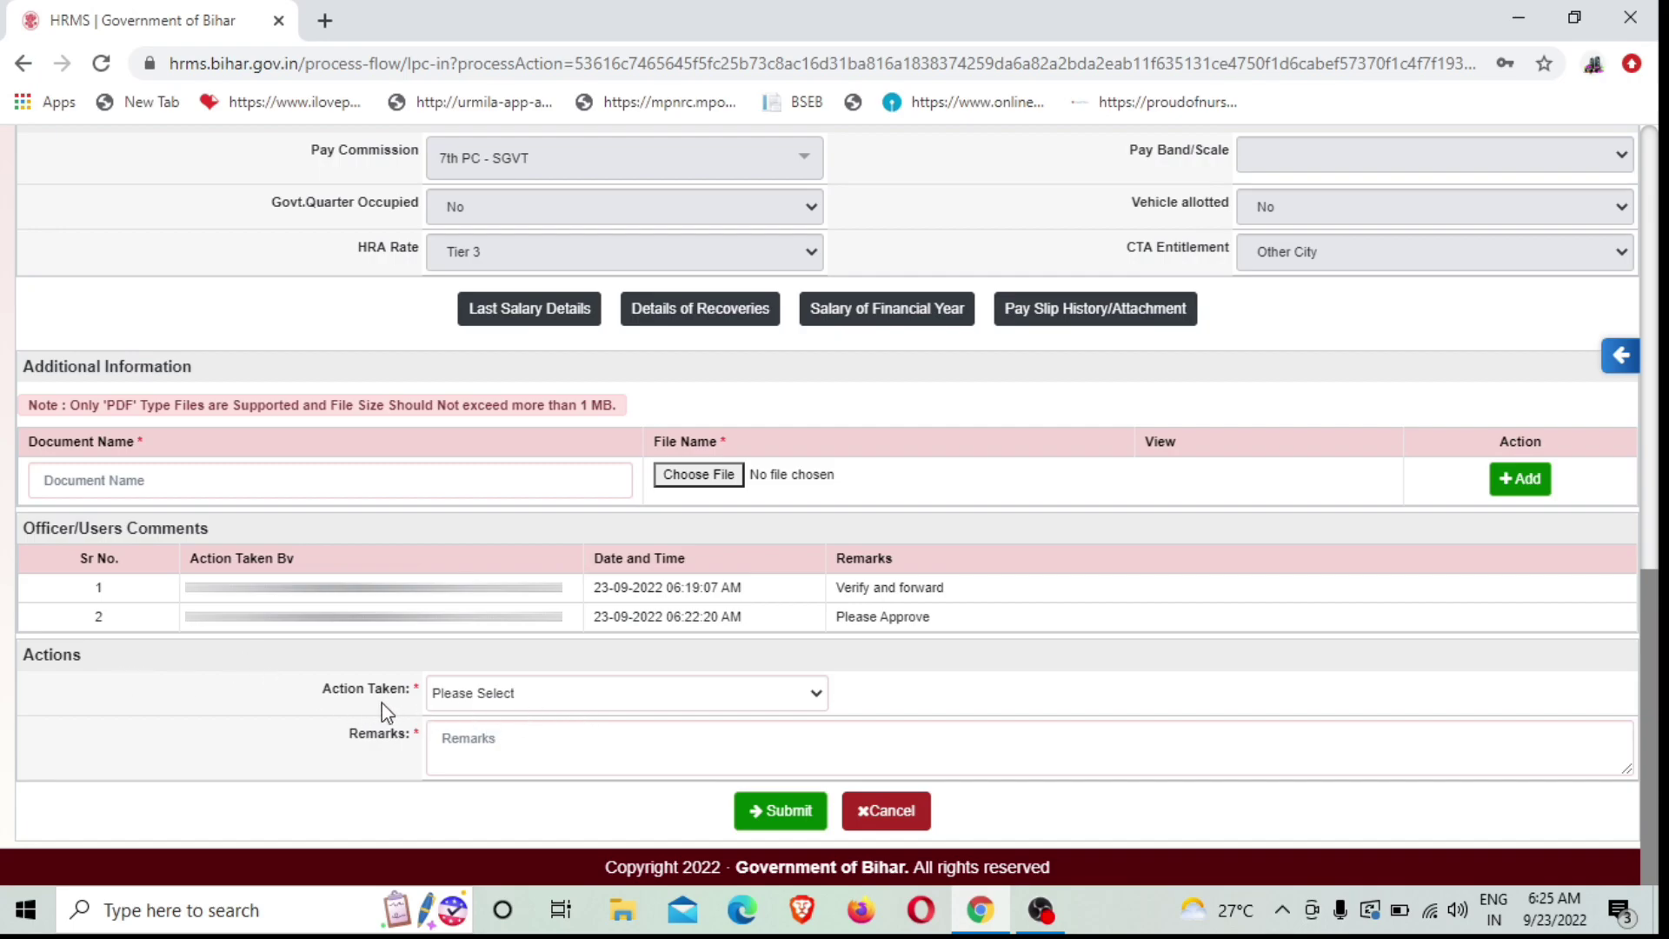
# - Set Action Taken to 'Approved and E-Signed' with remark 'Approve', then submit and confirm
pyautogui.click(602, 692)
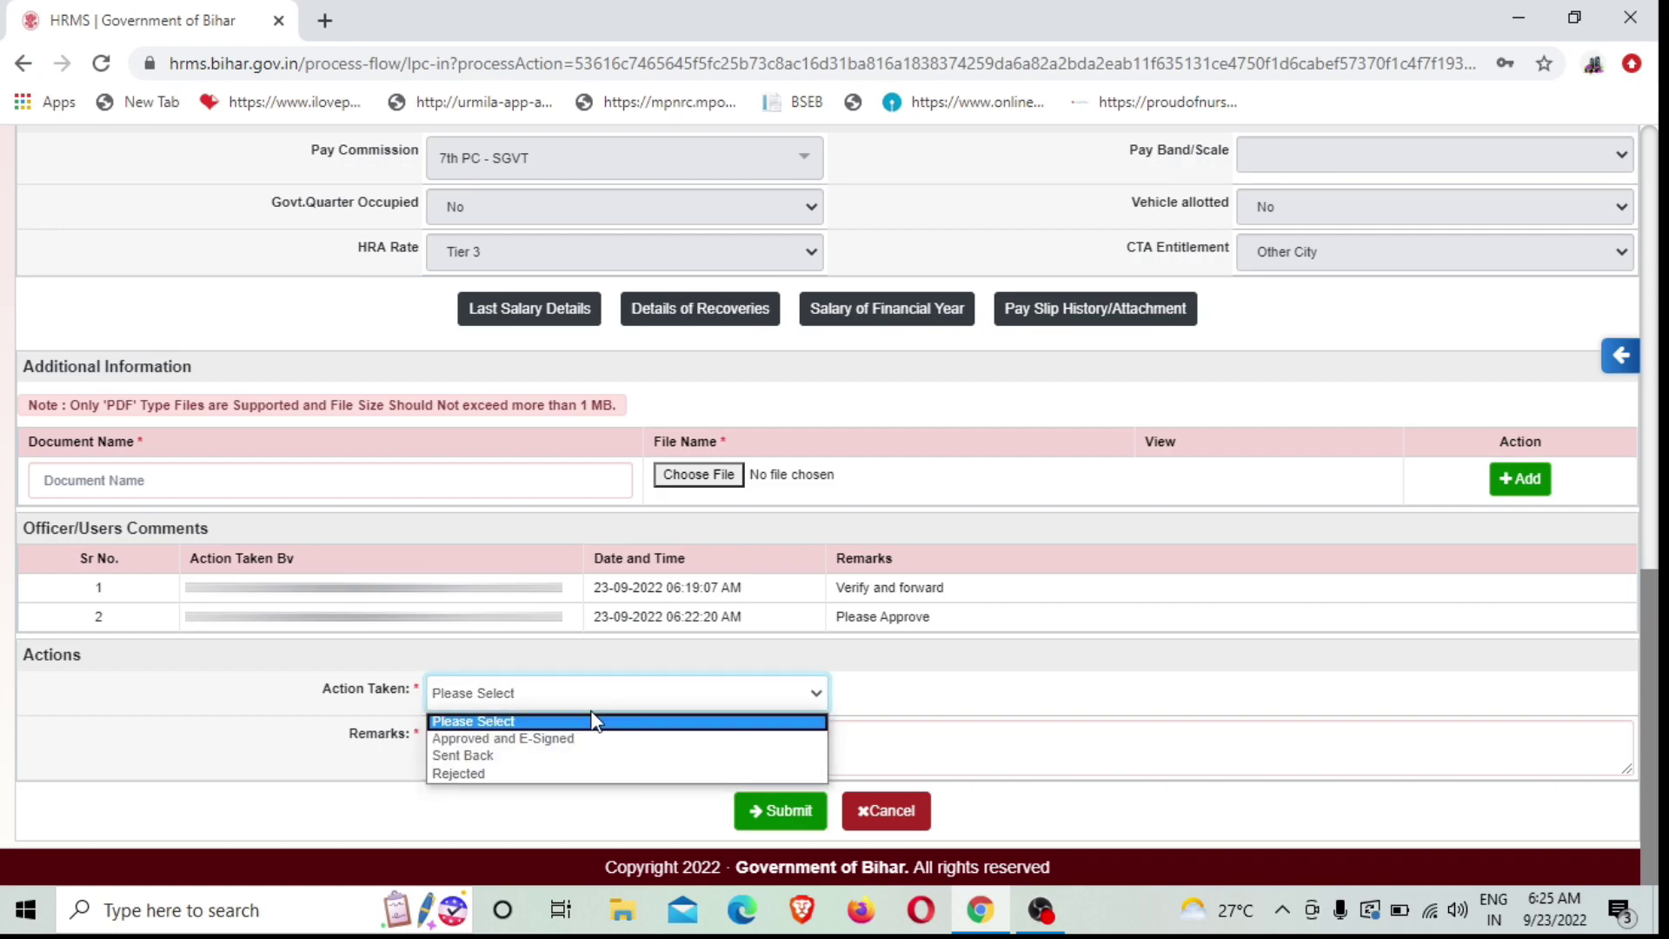
pyautogui.click(580, 738)
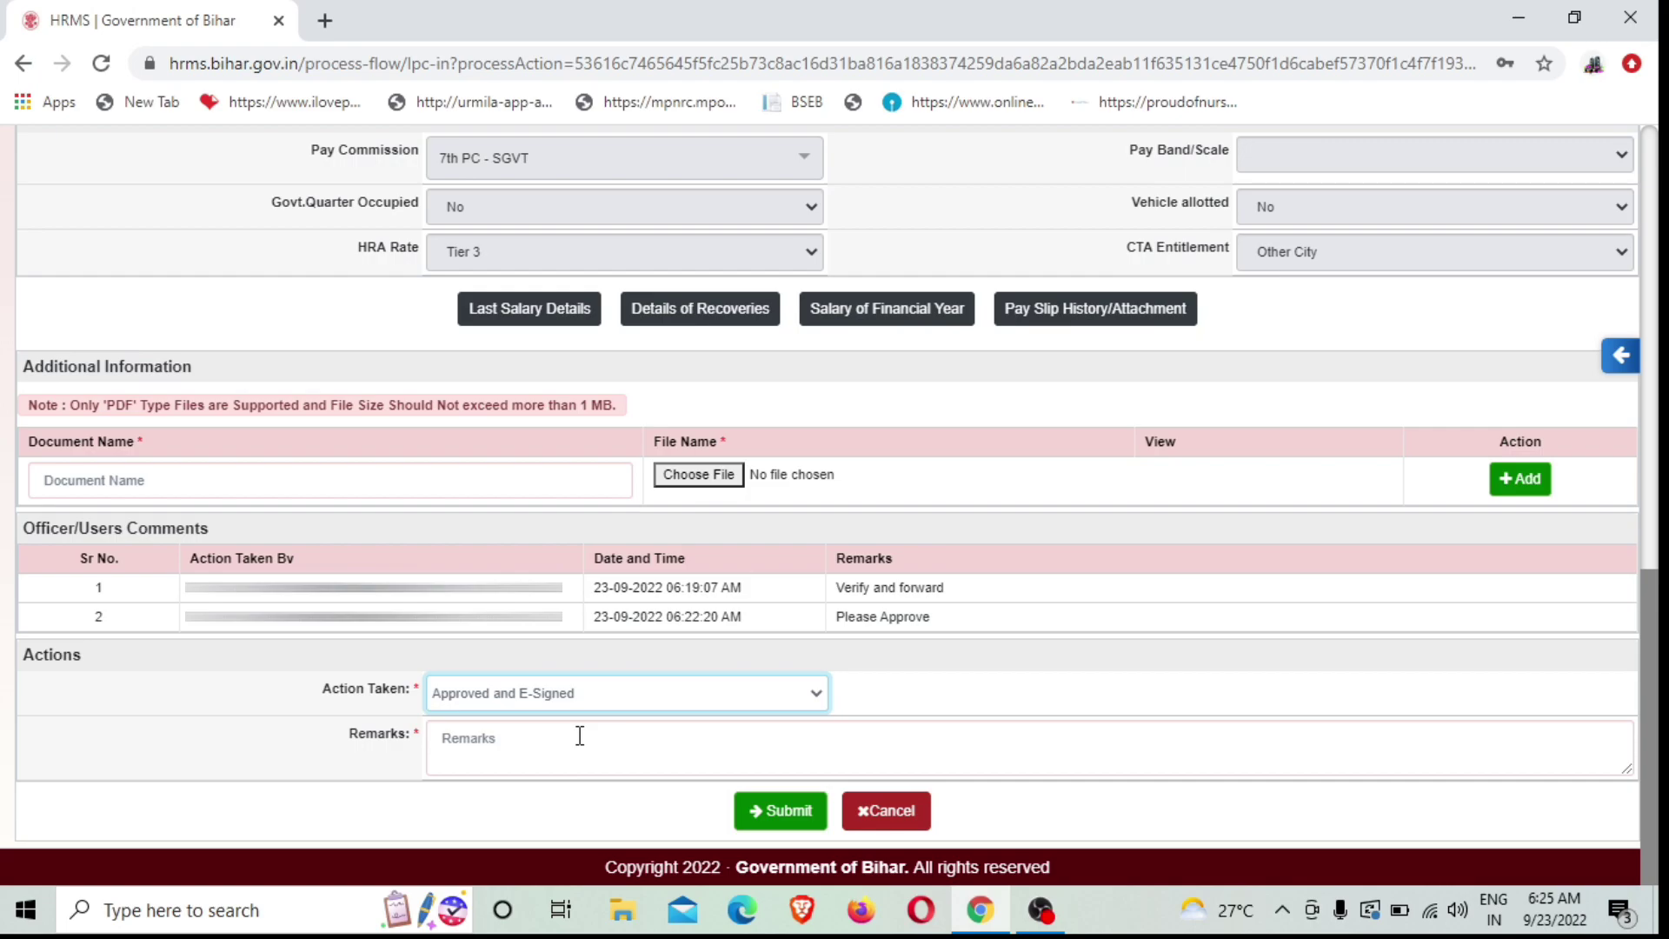
pyautogui.click(626, 700)
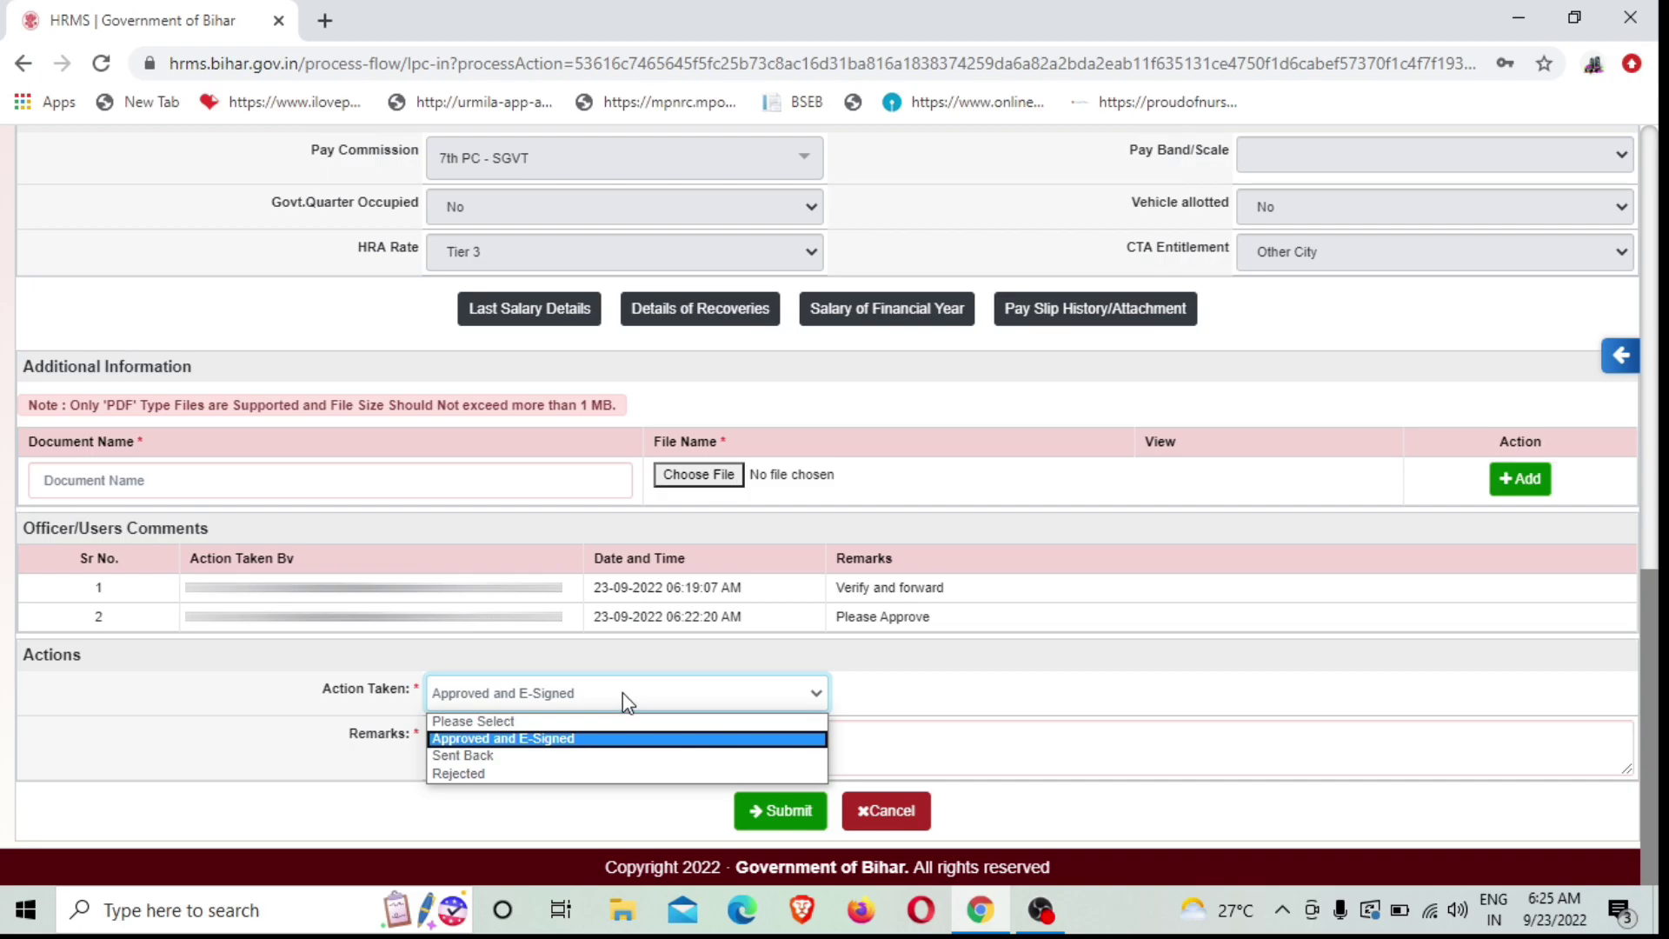
pyautogui.click(567, 741)
pyautogui.click(547, 743)
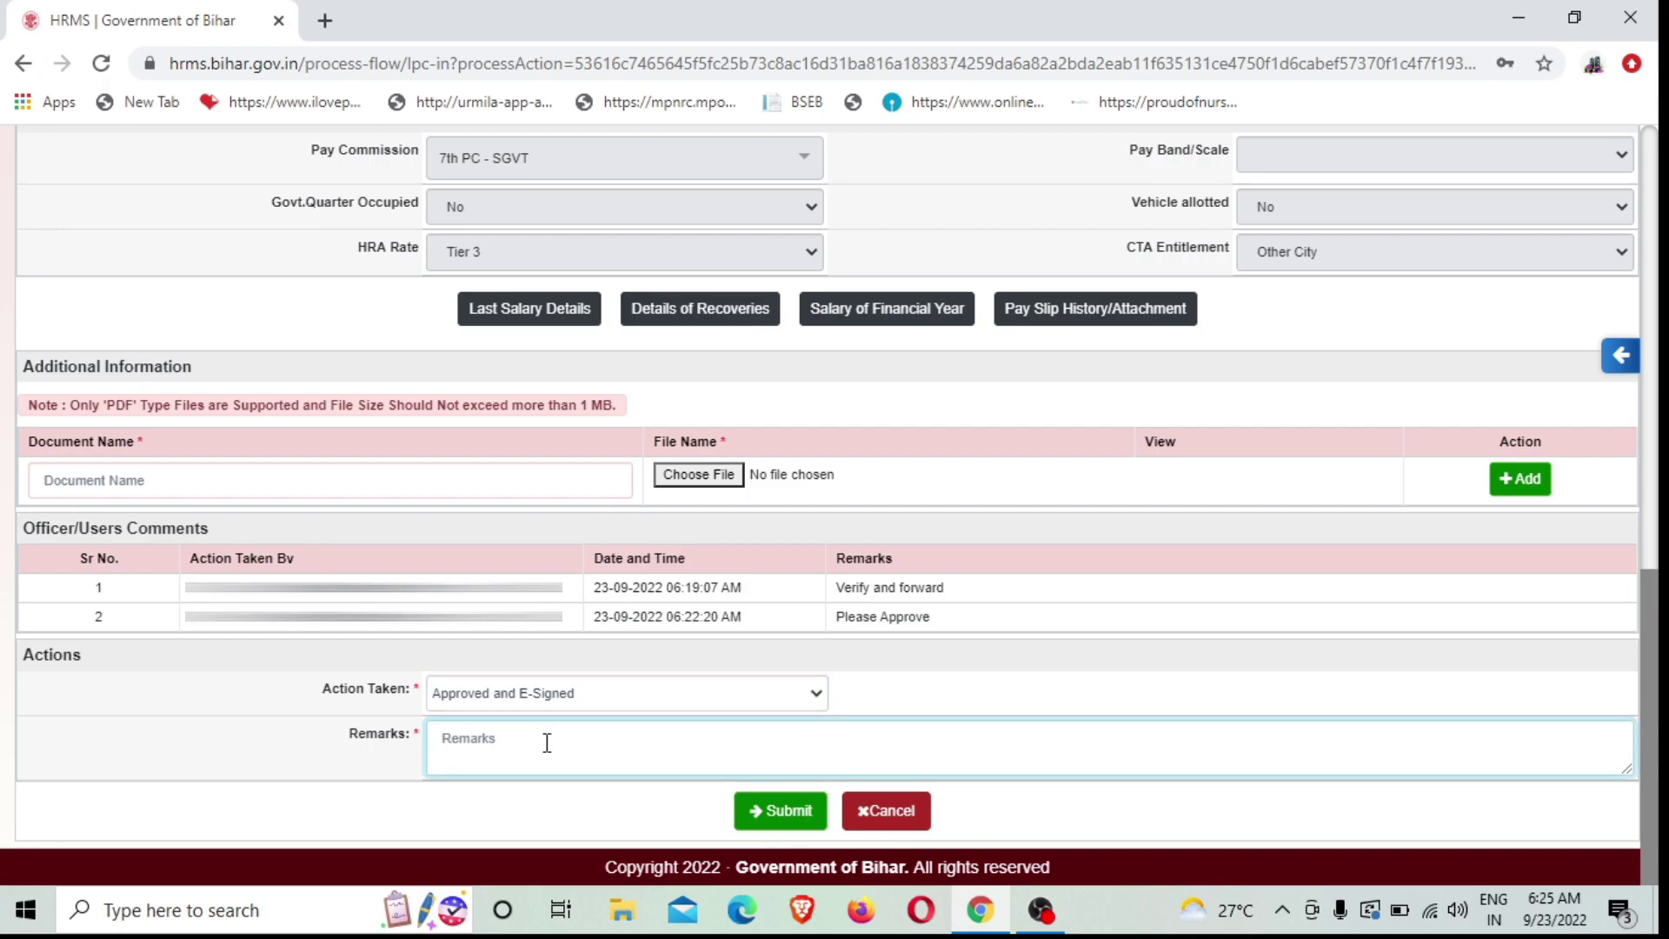
pyautogui.write('Approve')
pyautogui.click(780, 815)
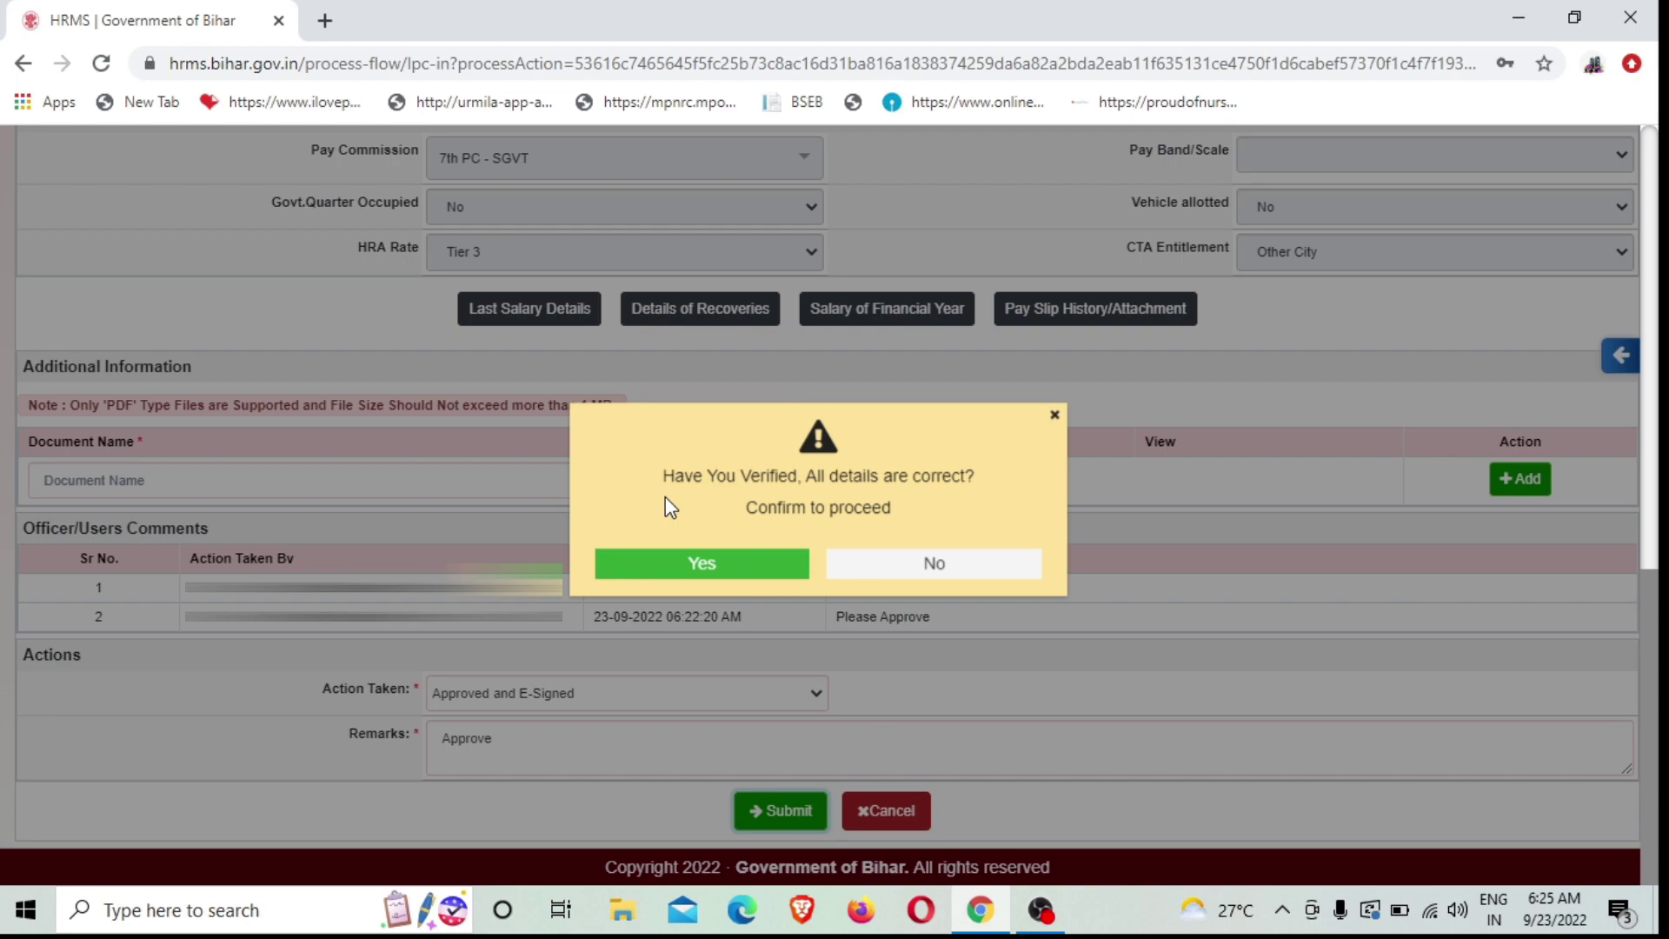
pyautogui.click(691, 564)
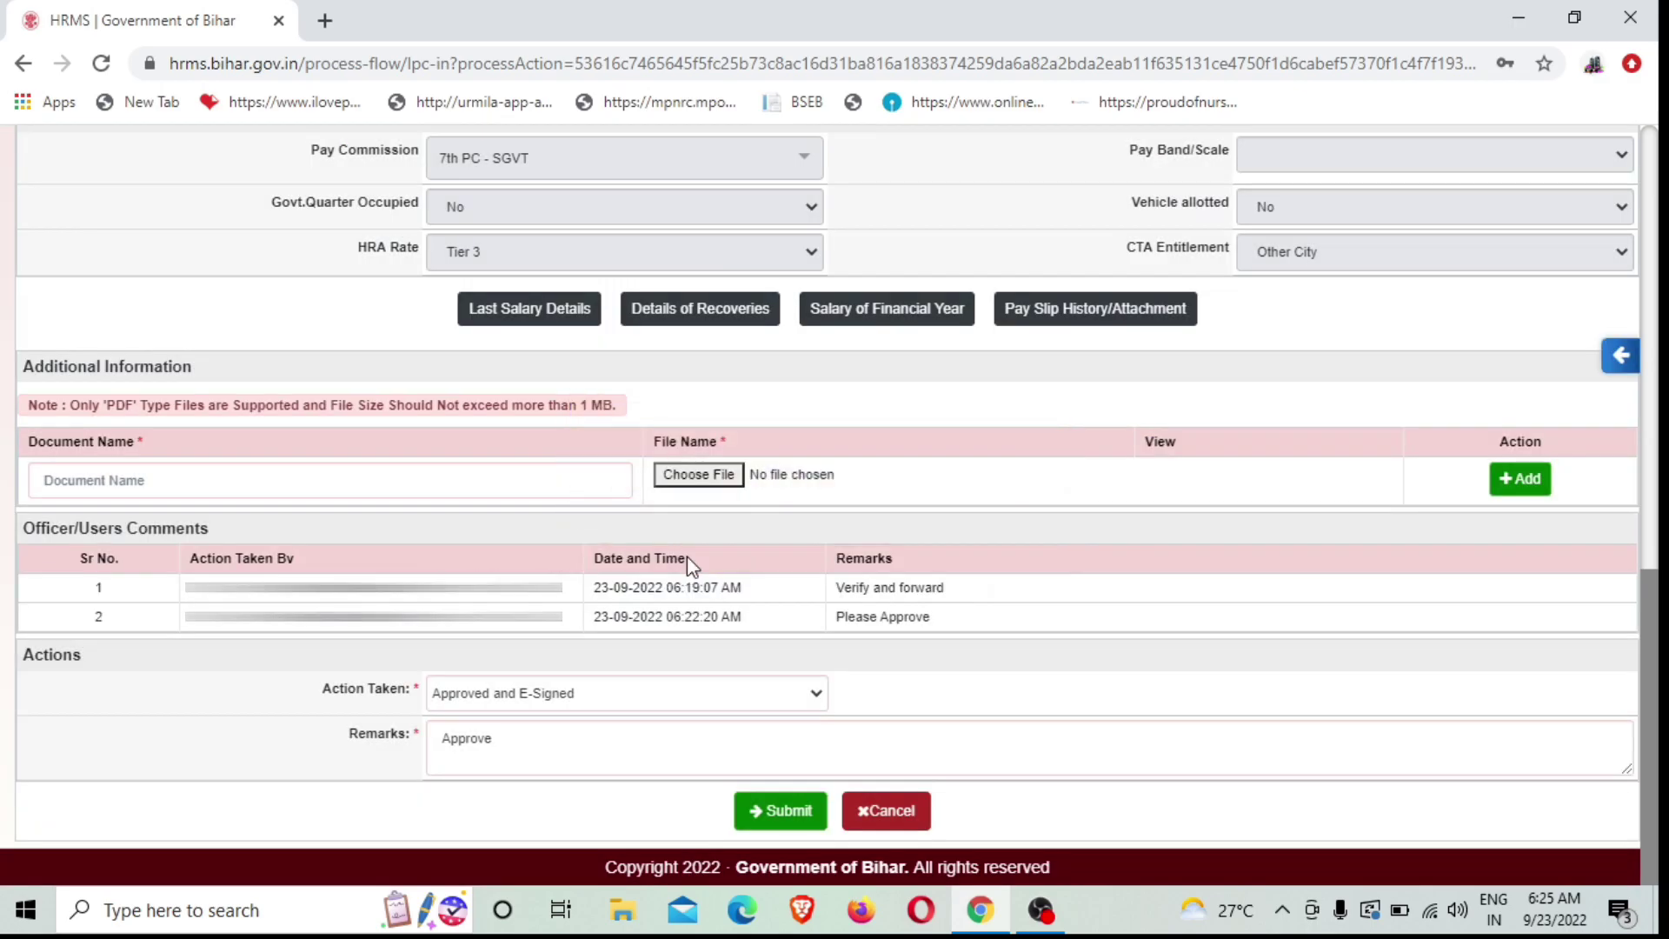